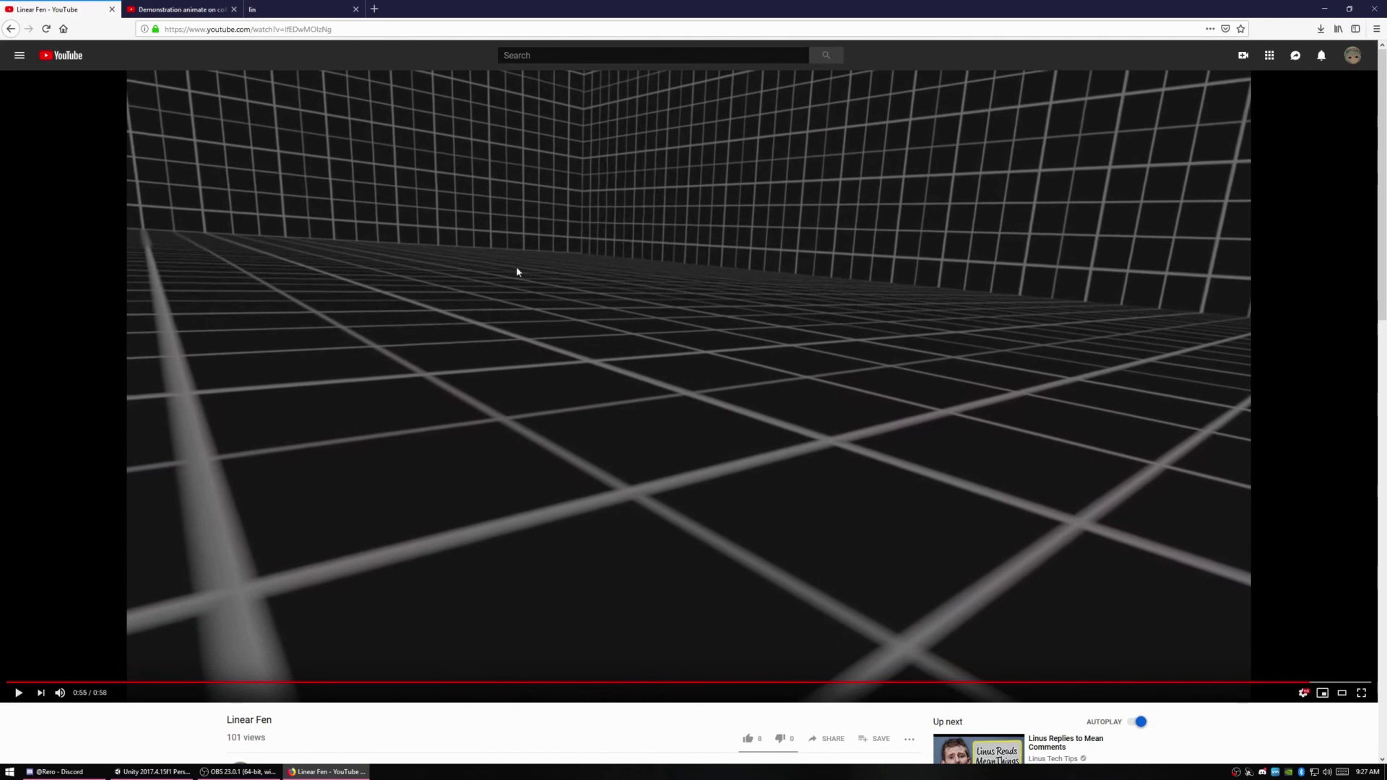
# - Play the opening seconds of the "Demonstration animate on collision" video and pause it
pyautogui.click(177, 9)
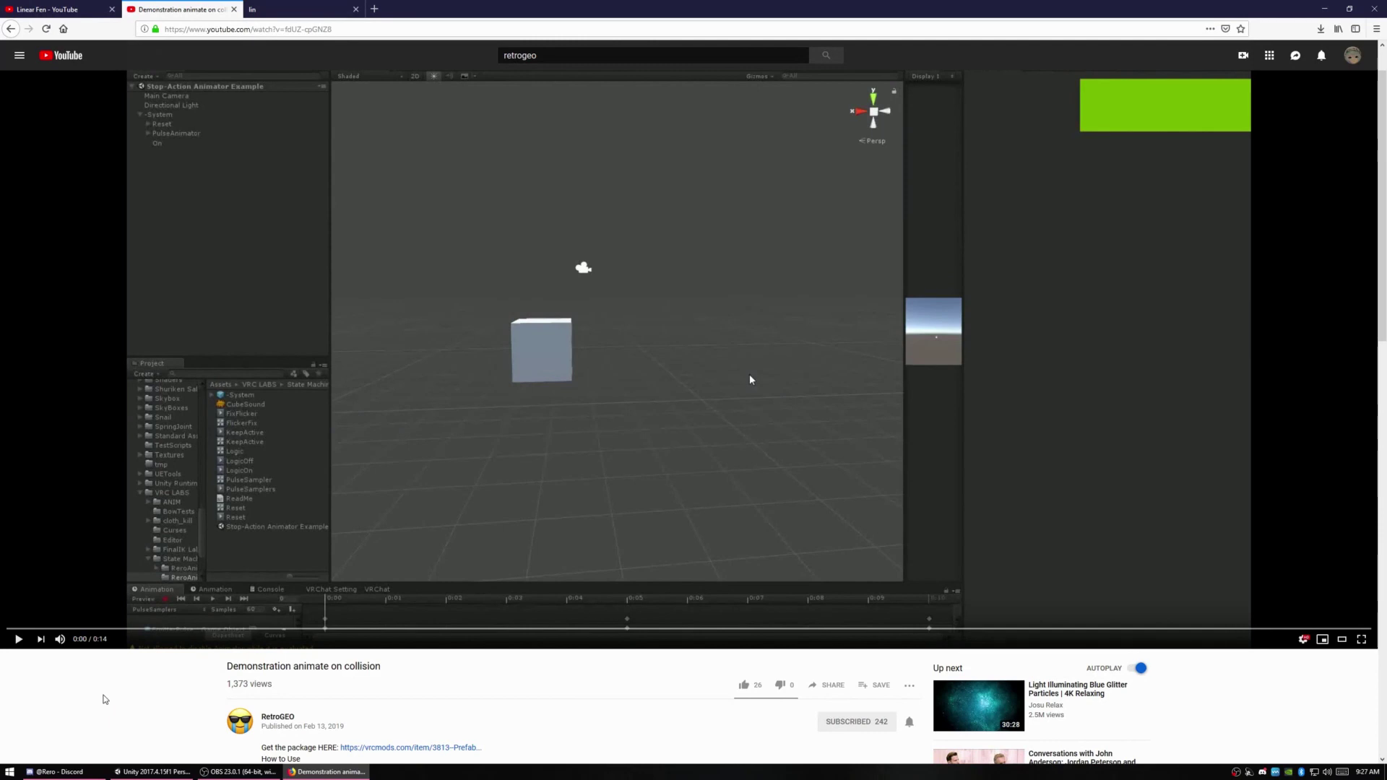
pyautogui.click(399, 455)
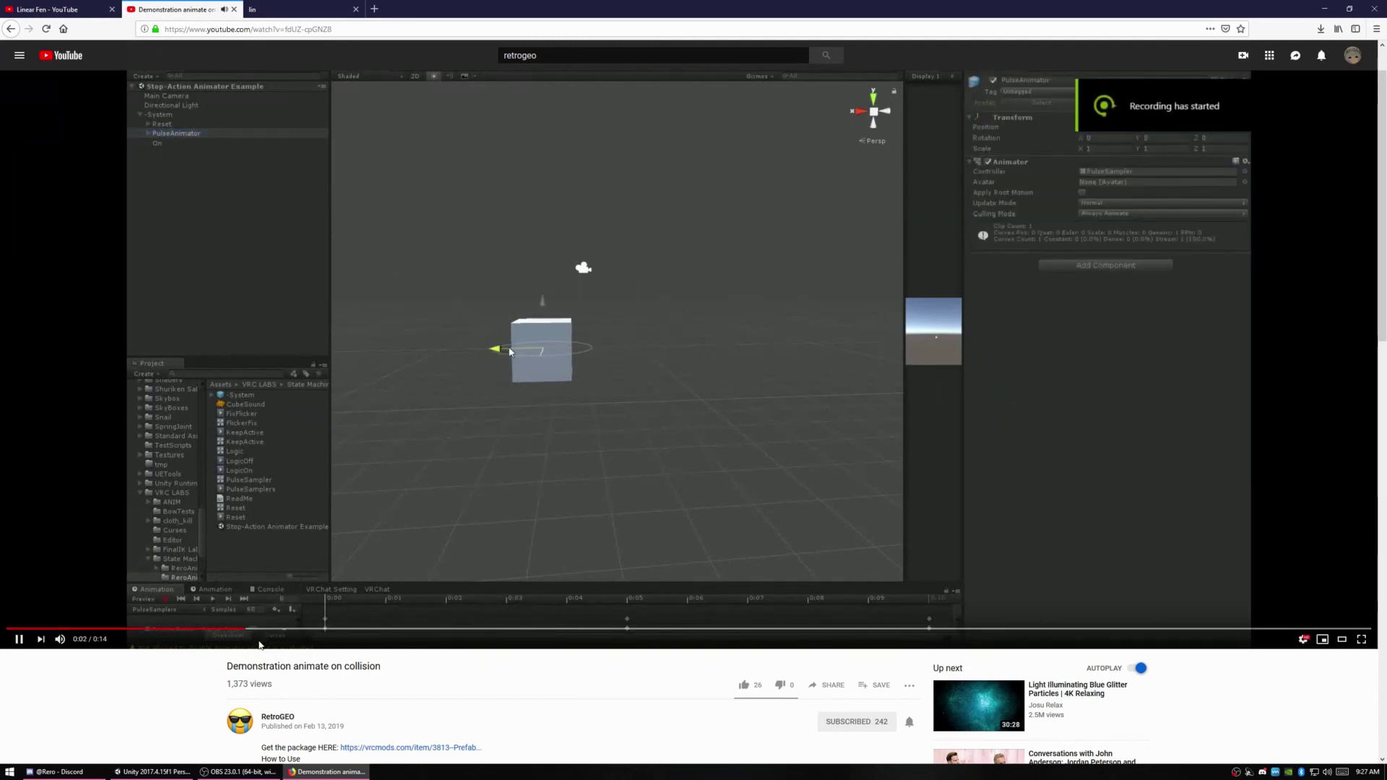
pyautogui.click(795, 354)
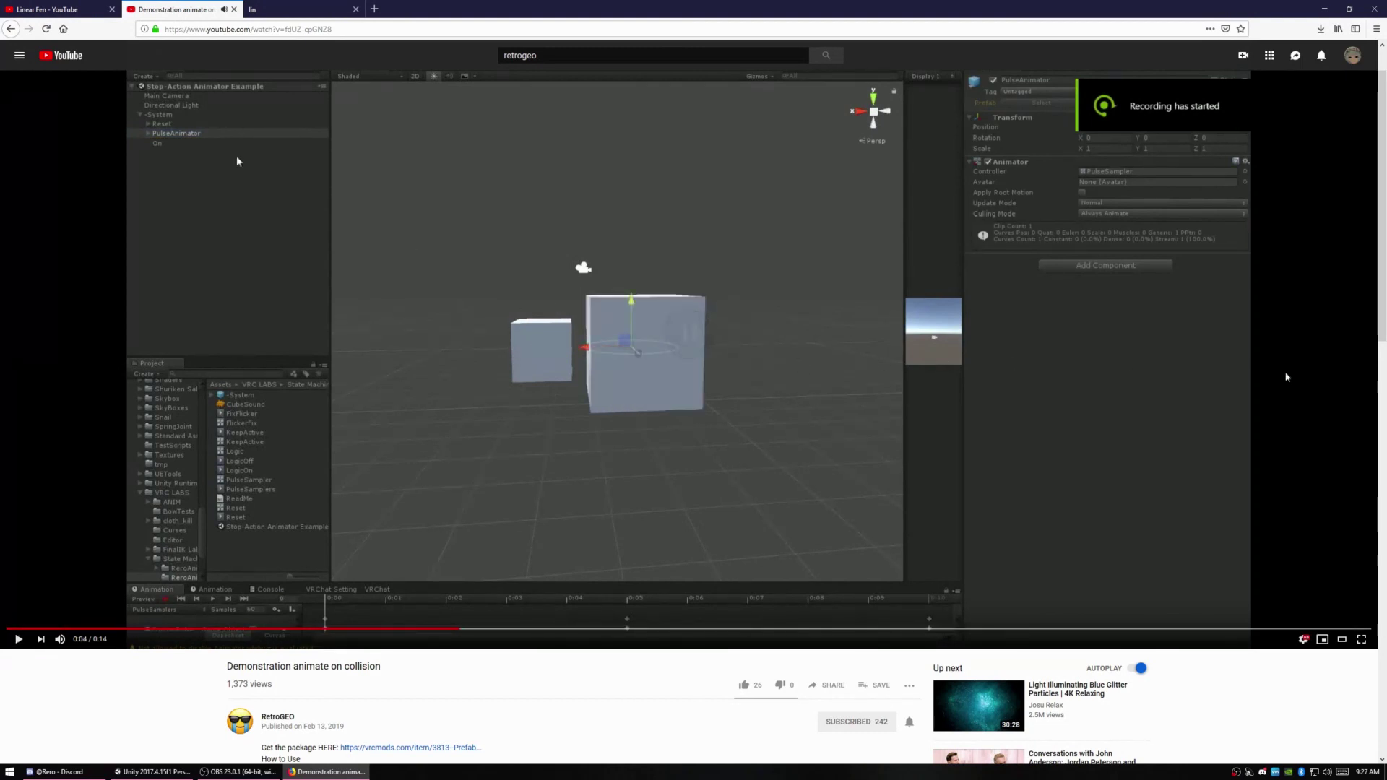
# - Open the lin-unity-packages repository through the Github link on lindesu.ga
pyautogui.click(298, 10)
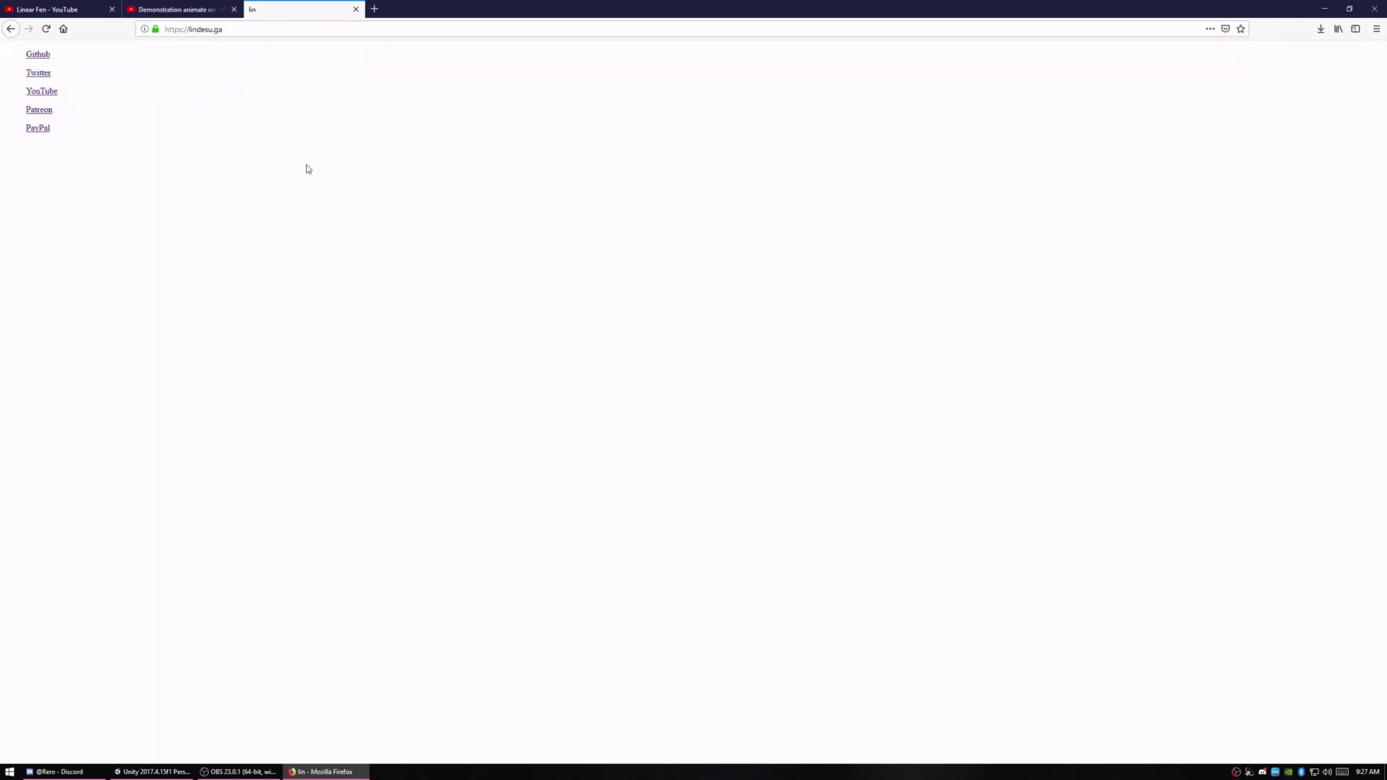
pyautogui.moveTo(222, 29); pyautogui.dragTo(191, 32)
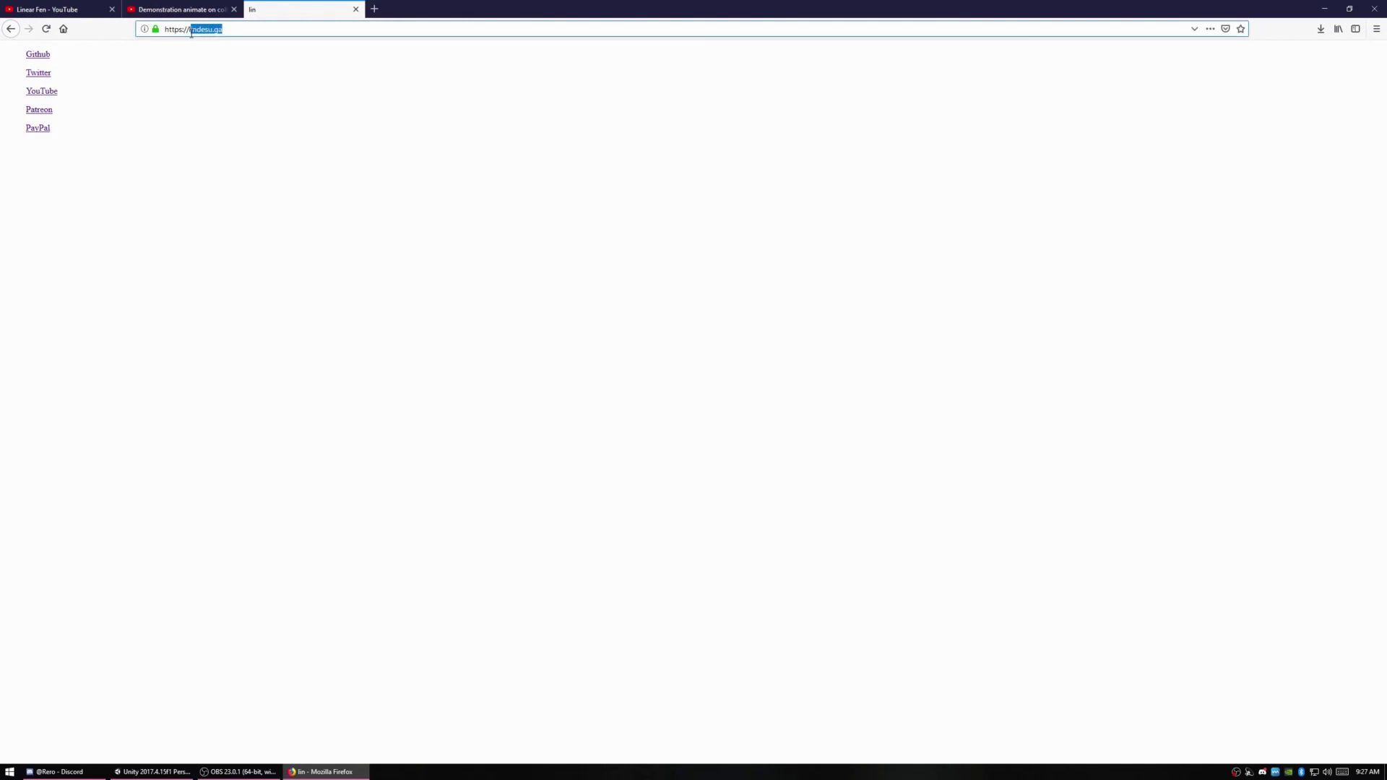
pyautogui.click(197, 67)
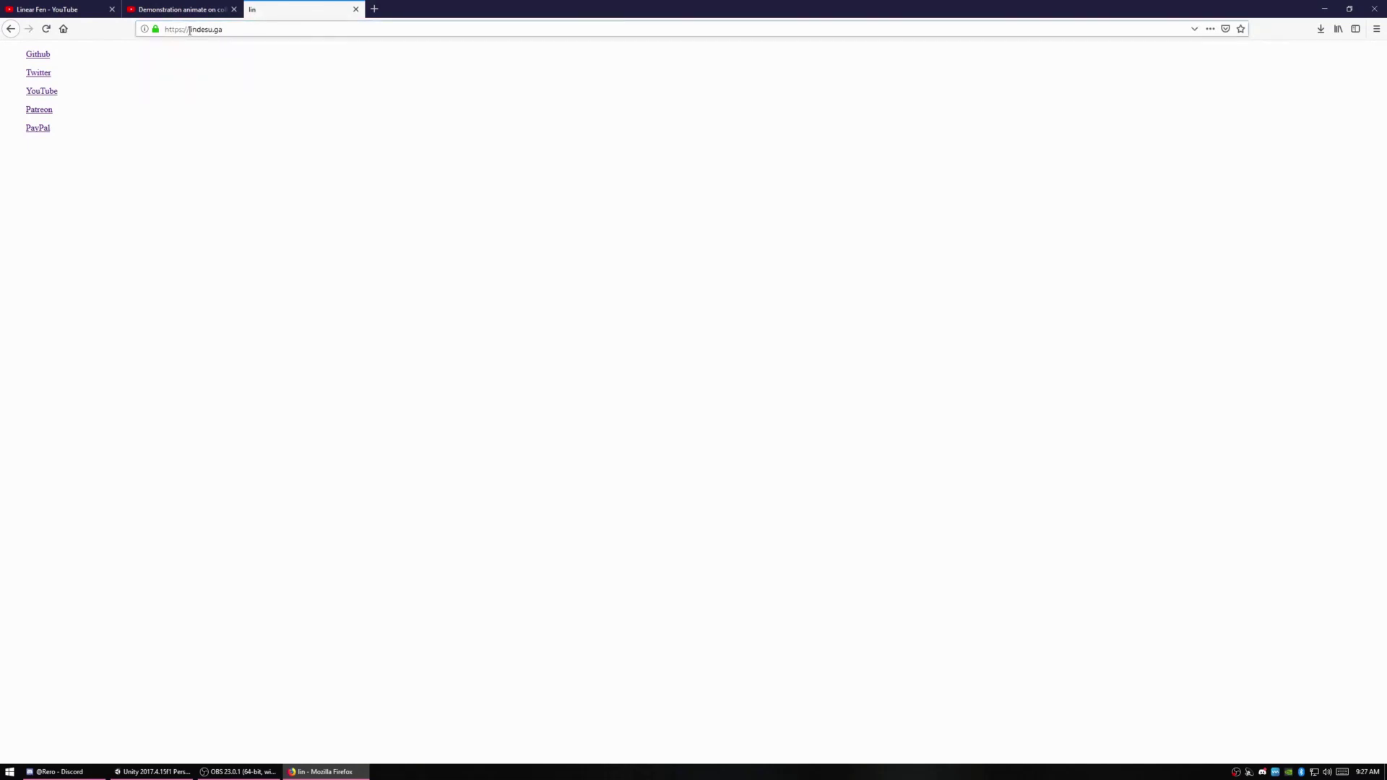
pyautogui.click(36, 57)
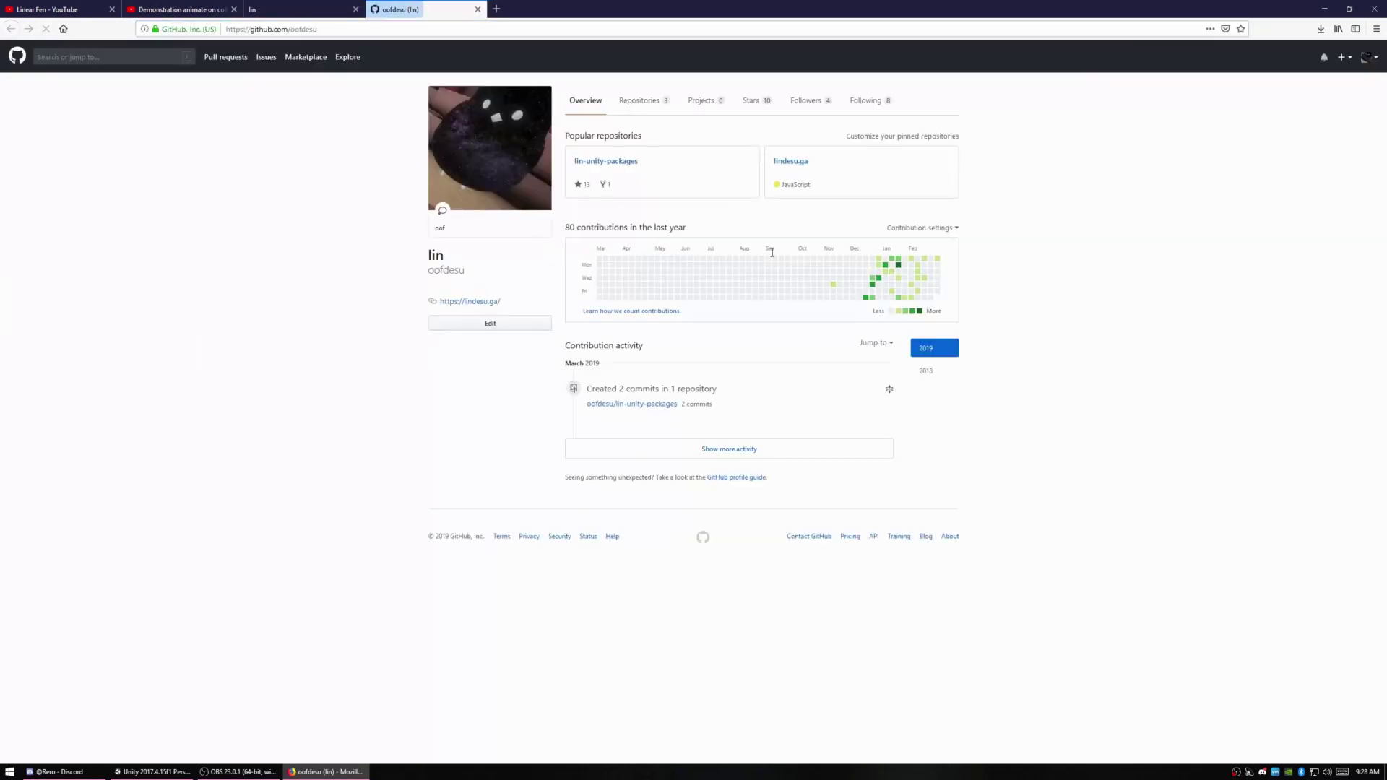
pyautogui.click(607, 162)
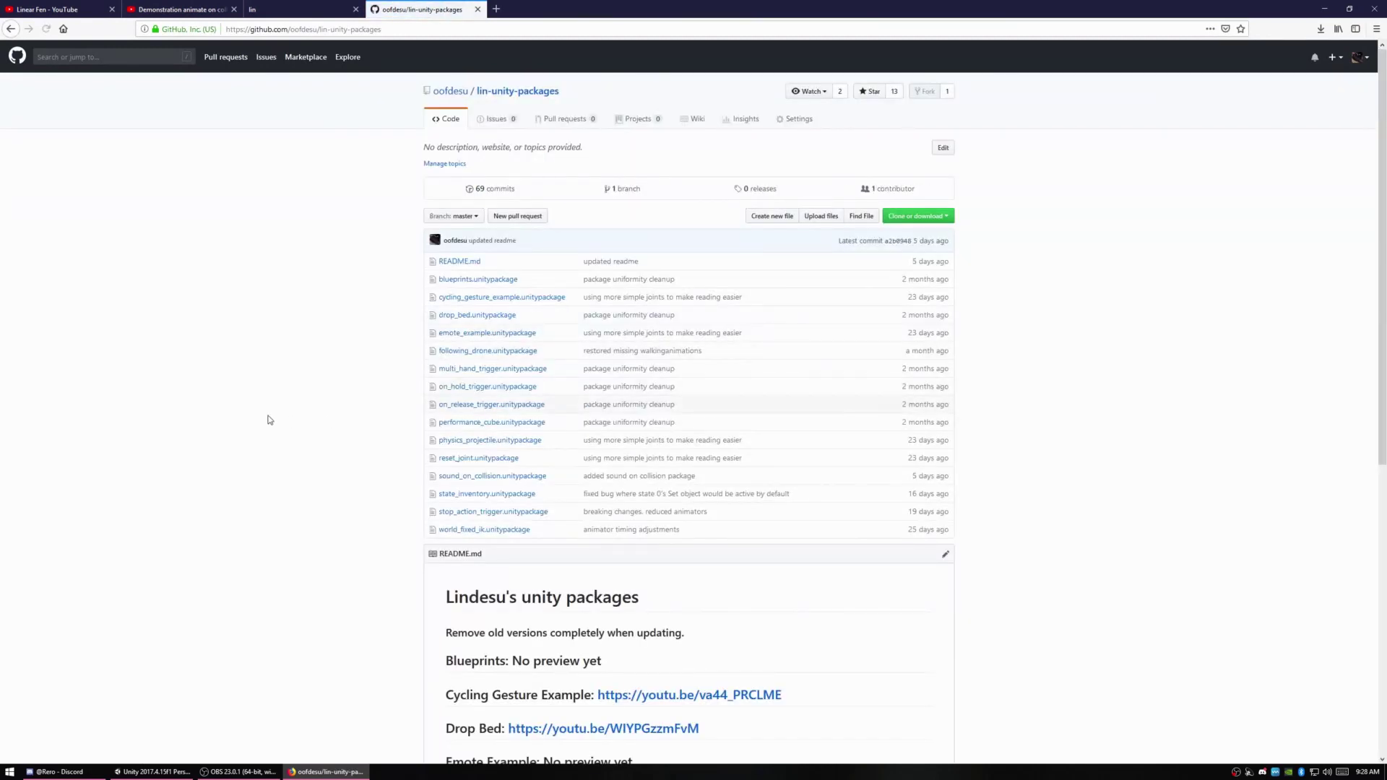
# - Request the download of state_inventory.unitypackage from the repository and dismiss the save prompt
pyautogui.click(487, 494)
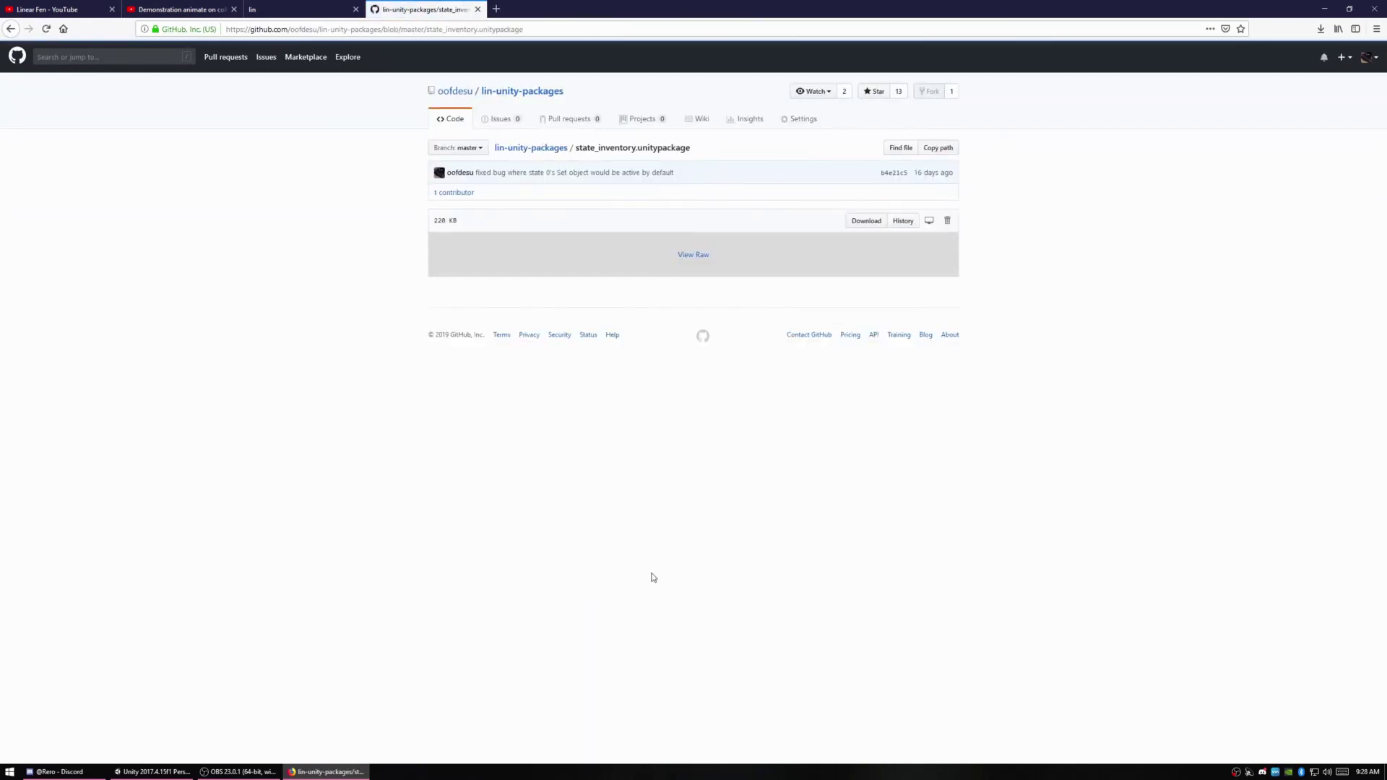
pyautogui.click(870, 221)
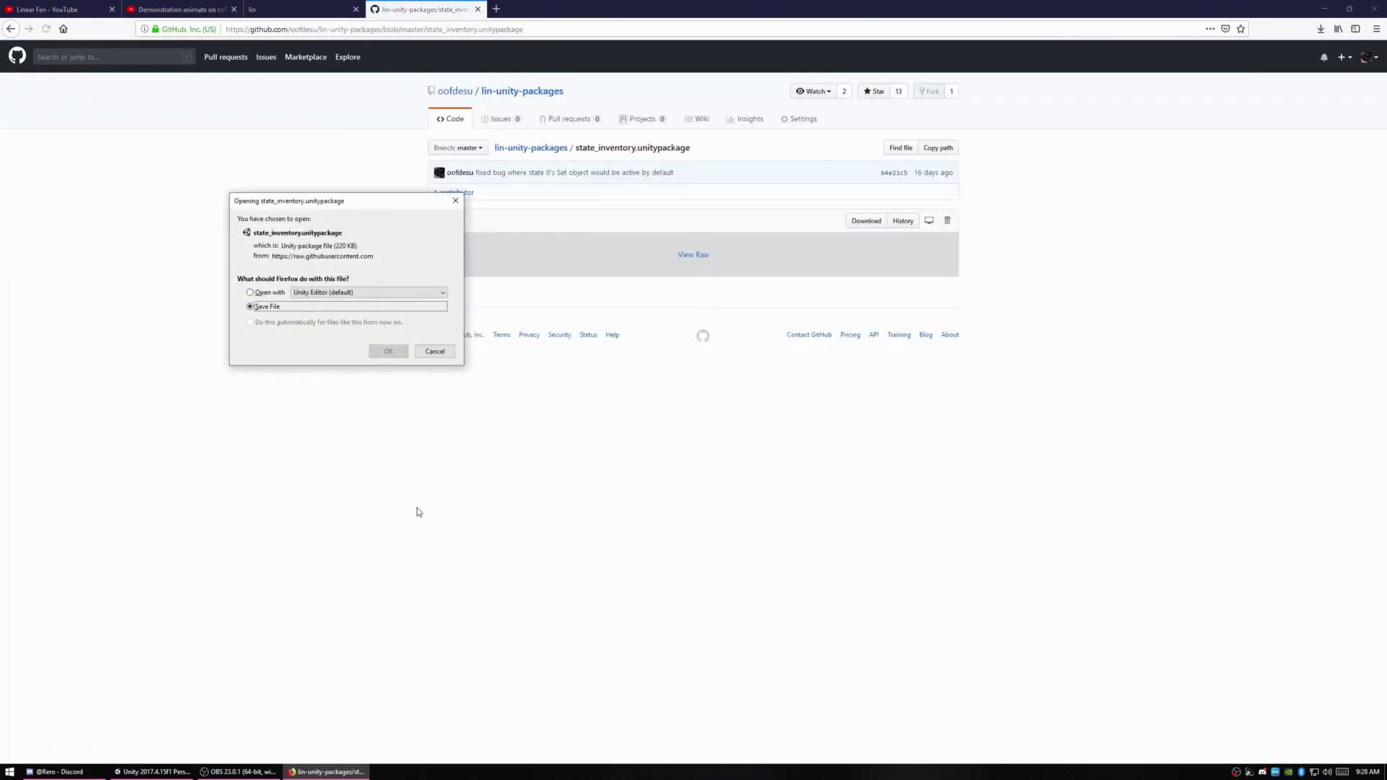
pyautogui.click(435, 351)
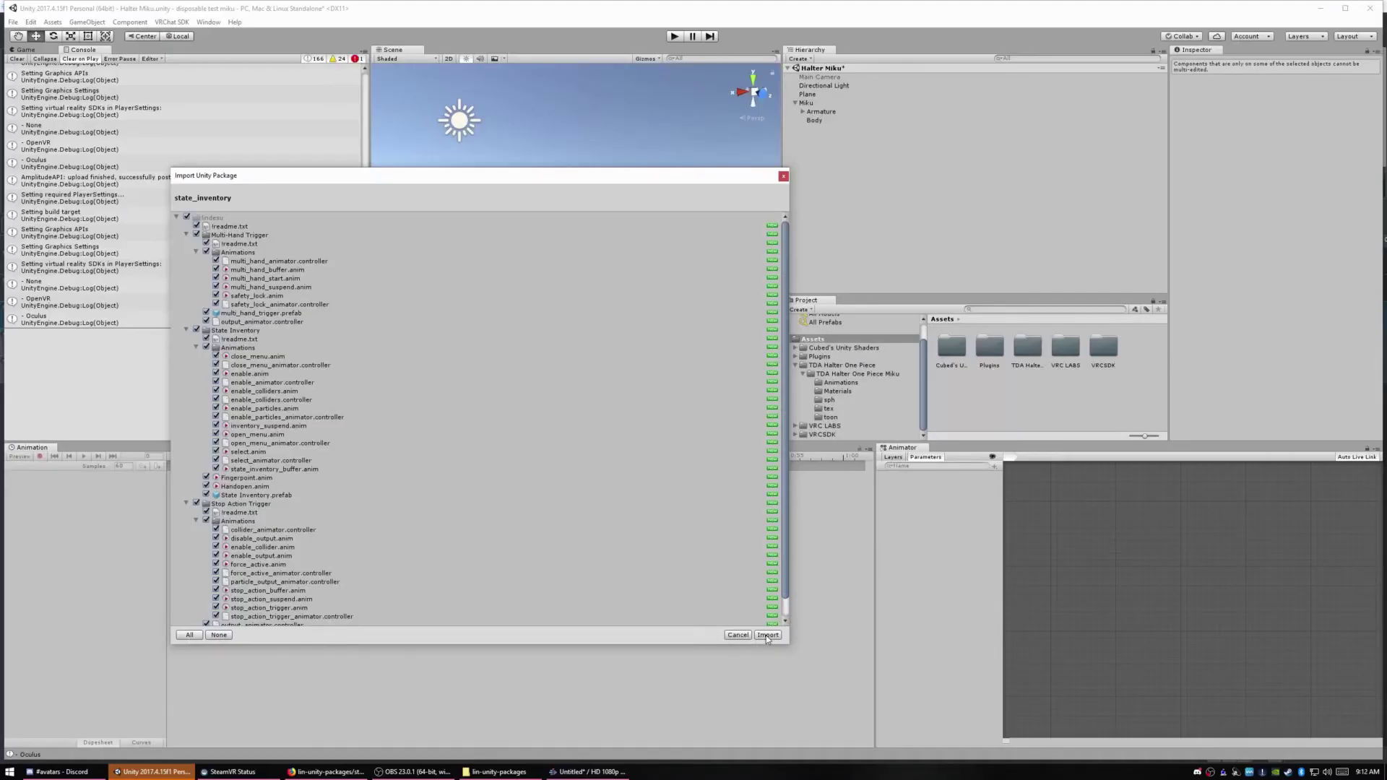
# - In Unity, import the whole state_inventory package and open the lindesu/State Inventory folder
pyautogui.click(768, 635)
pyautogui.doubleClick(996, 354)
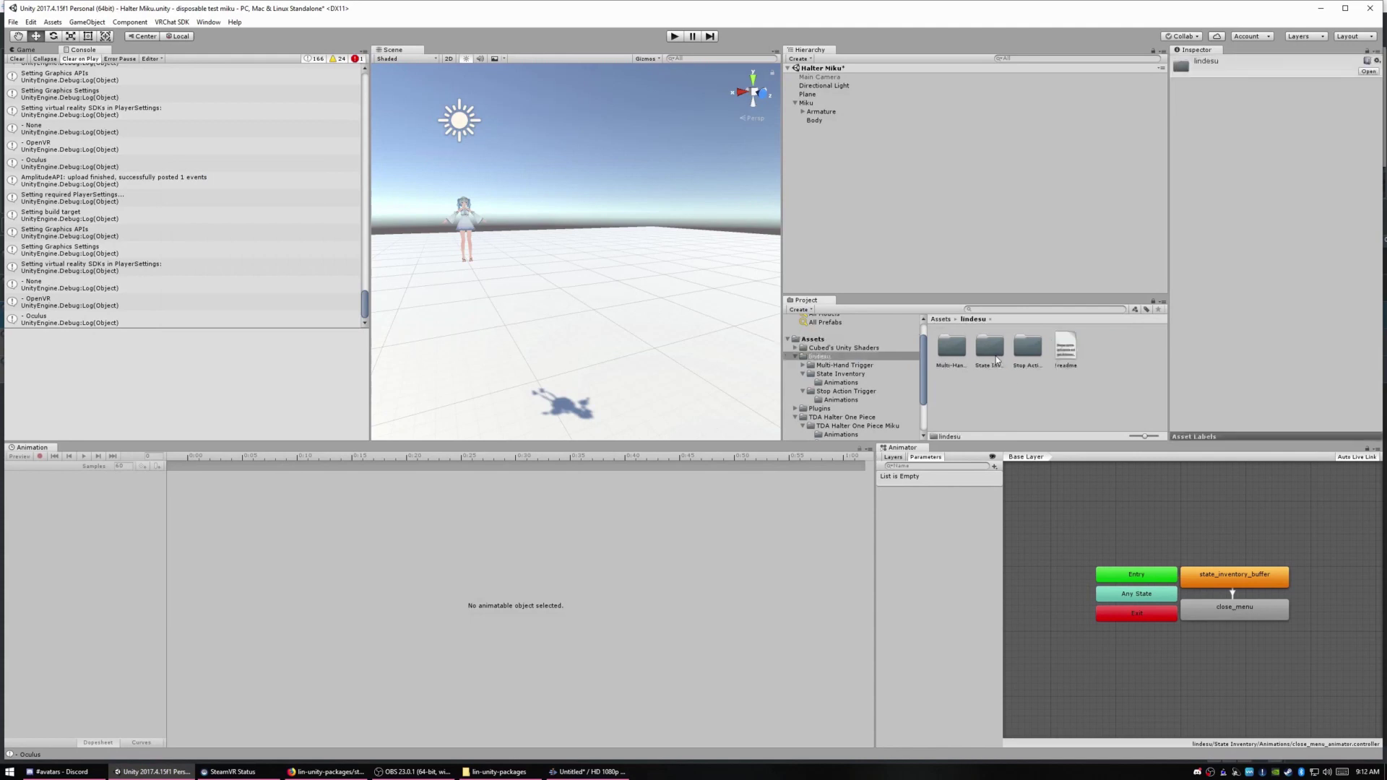
pyautogui.doubleClick(994, 346)
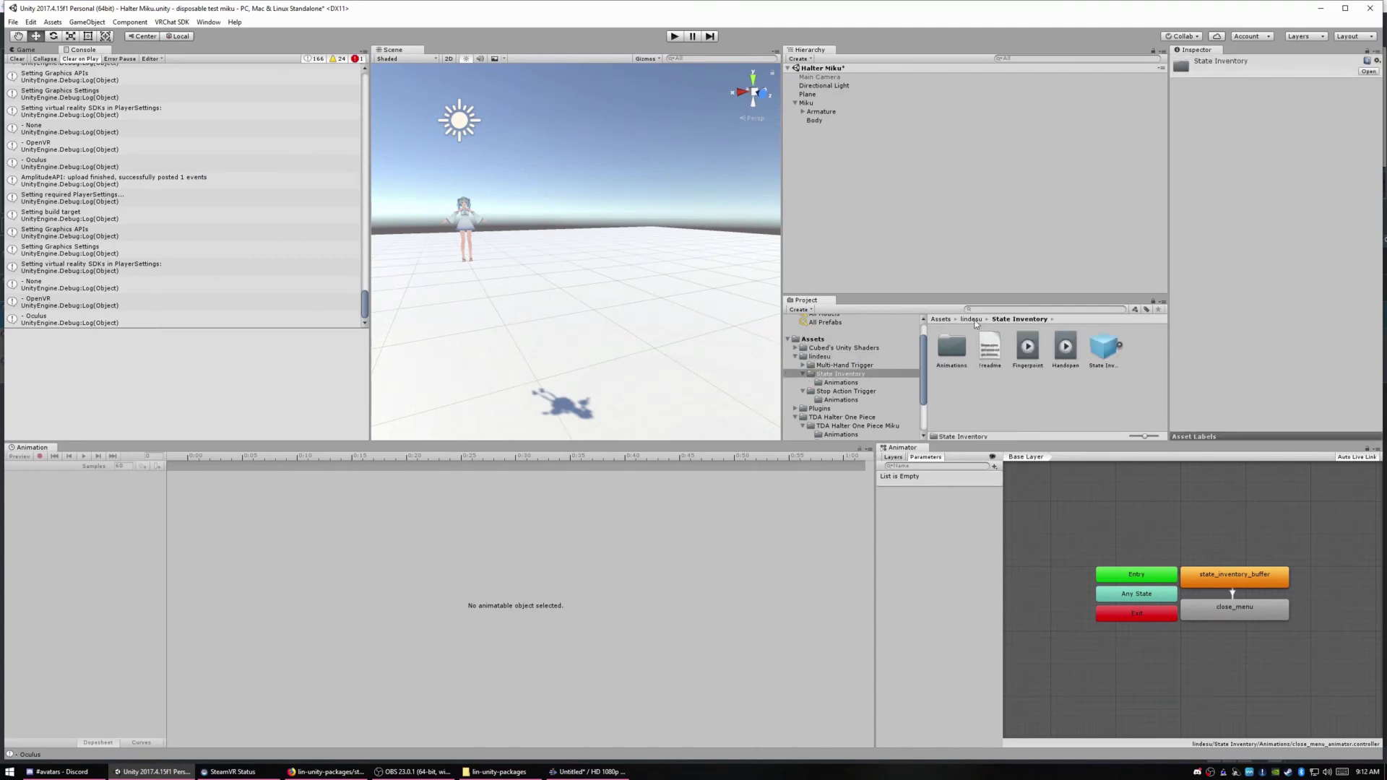
# - Add the State Inventory prefab as a child of the Miku avatar and select its Menu object
pyautogui.click(1109, 350)
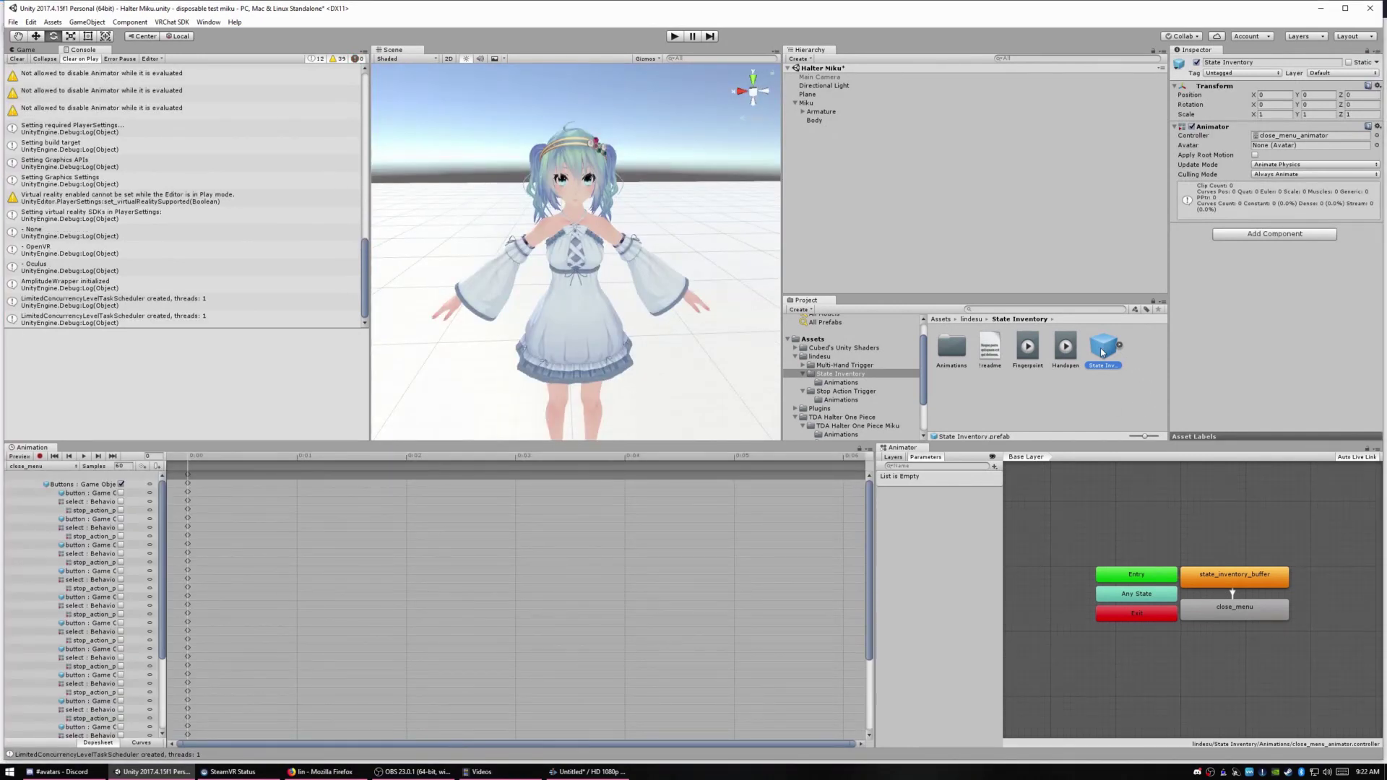
pyautogui.moveTo(1102, 353); pyautogui.dragTo(815, 105)
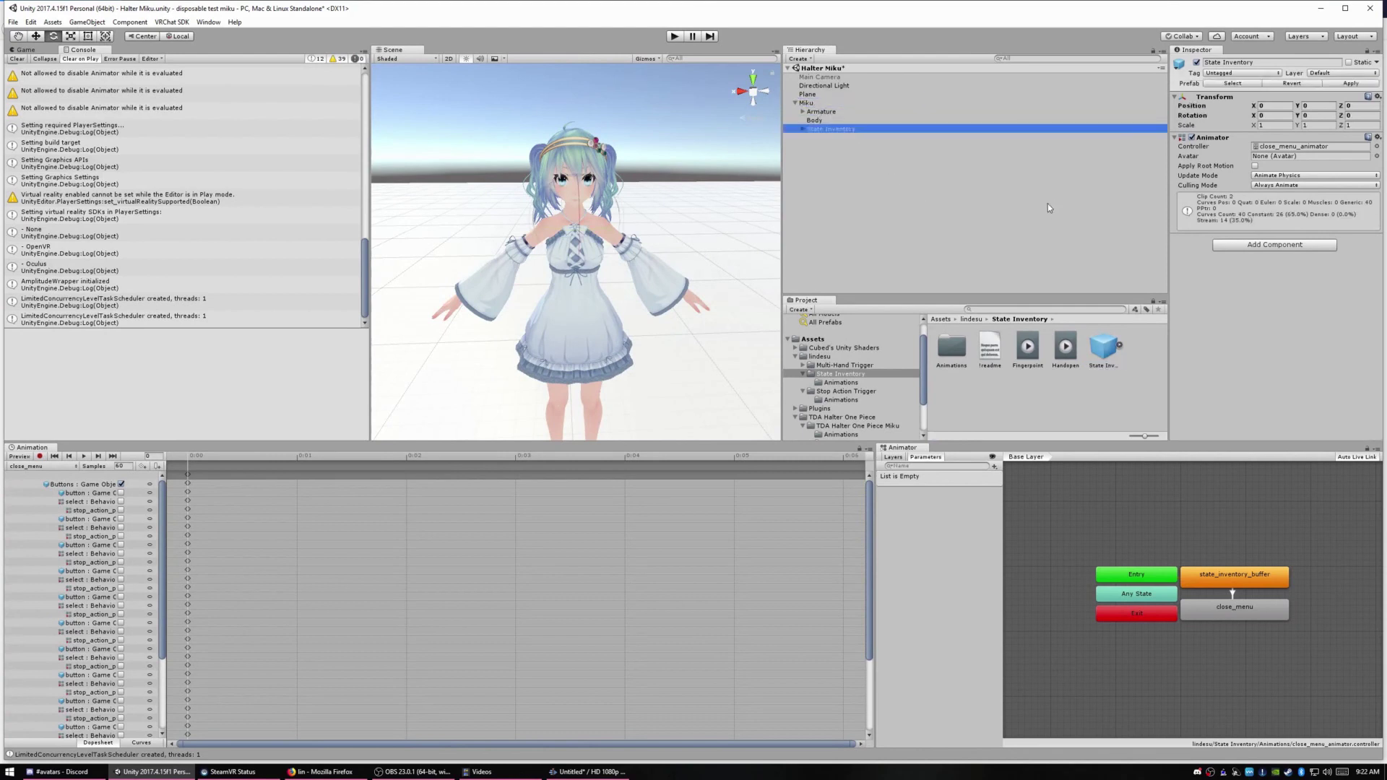
pyautogui.click(802, 129)
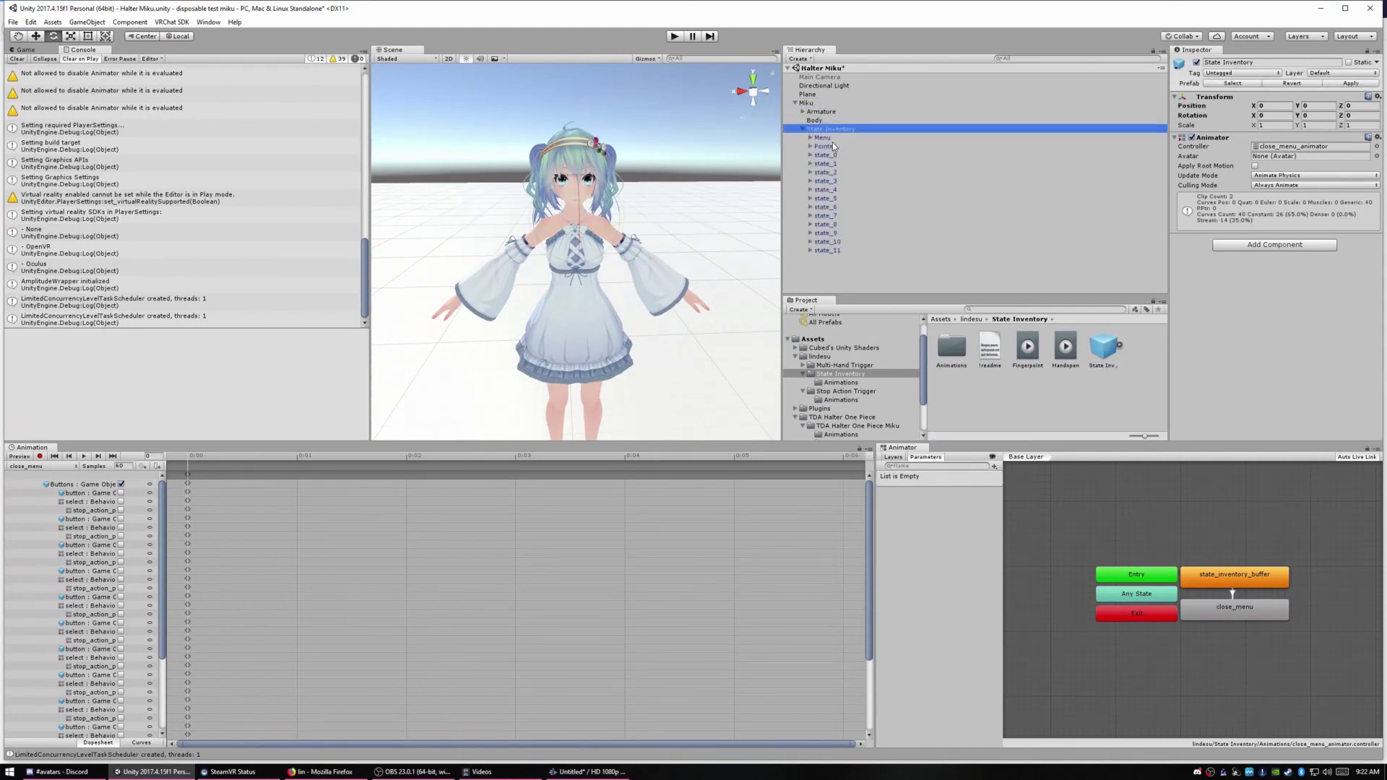
pyautogui.click(850, 139)
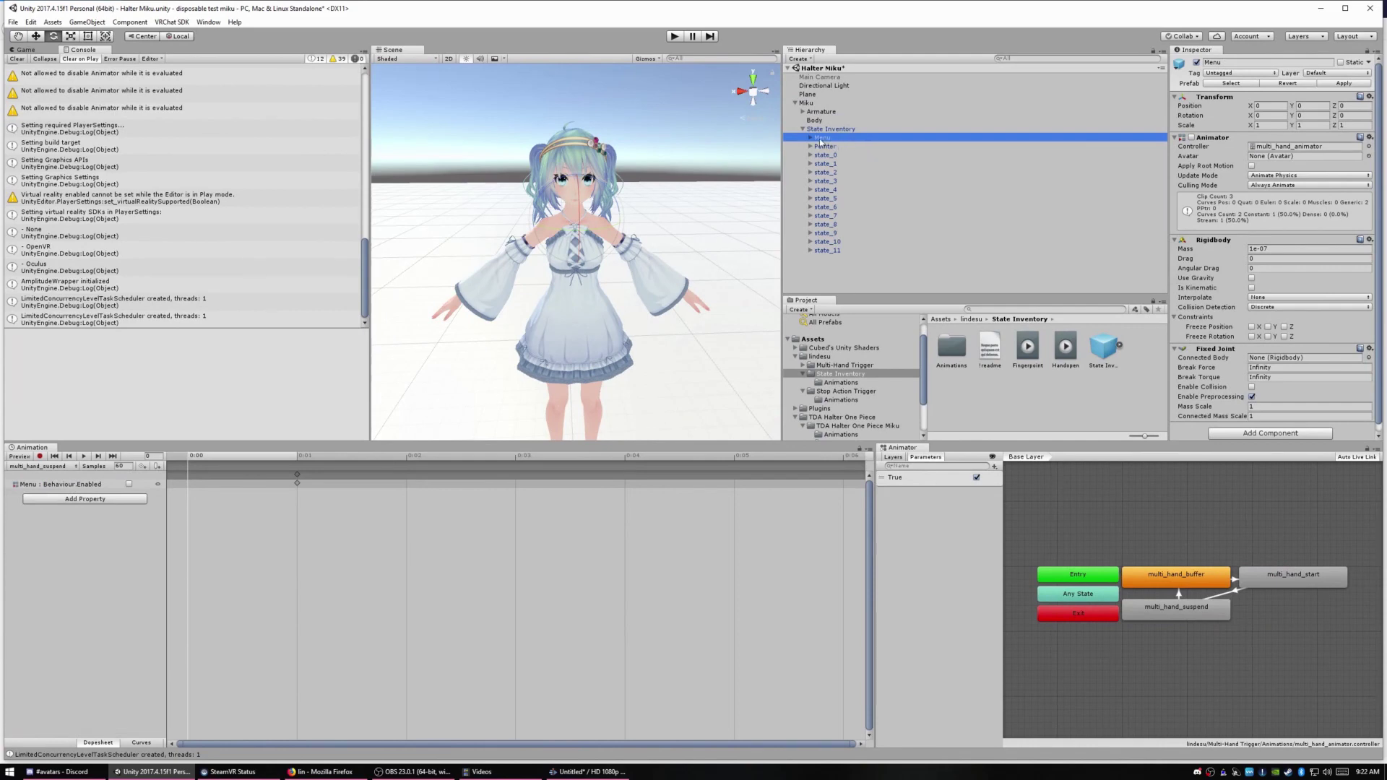
# - Enter Play mode with the Menu's Rigidbody kinematic and disable the Animators on State Inventory and safety_lock
pyautogui.click(675, 38)
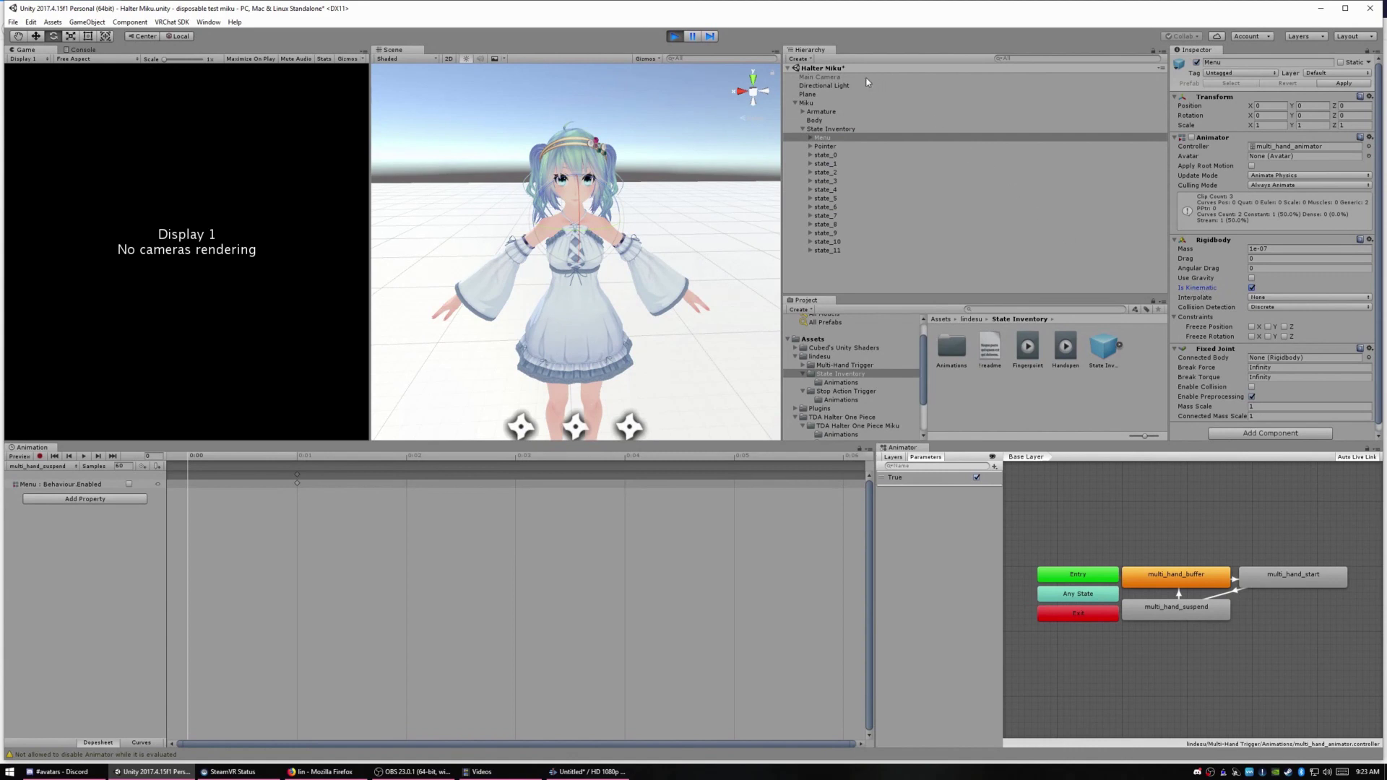
pyautogui.click(889, 130)
pyautogui.click(1192, 137)
pyautogui.click(811, 137)
pyautogui.click(829, 147)
pyautogui.click(1192, 137)
# - Enable the Animator on the output object under safety_lock to display the menu grid
pyautogui.click(817, 147)
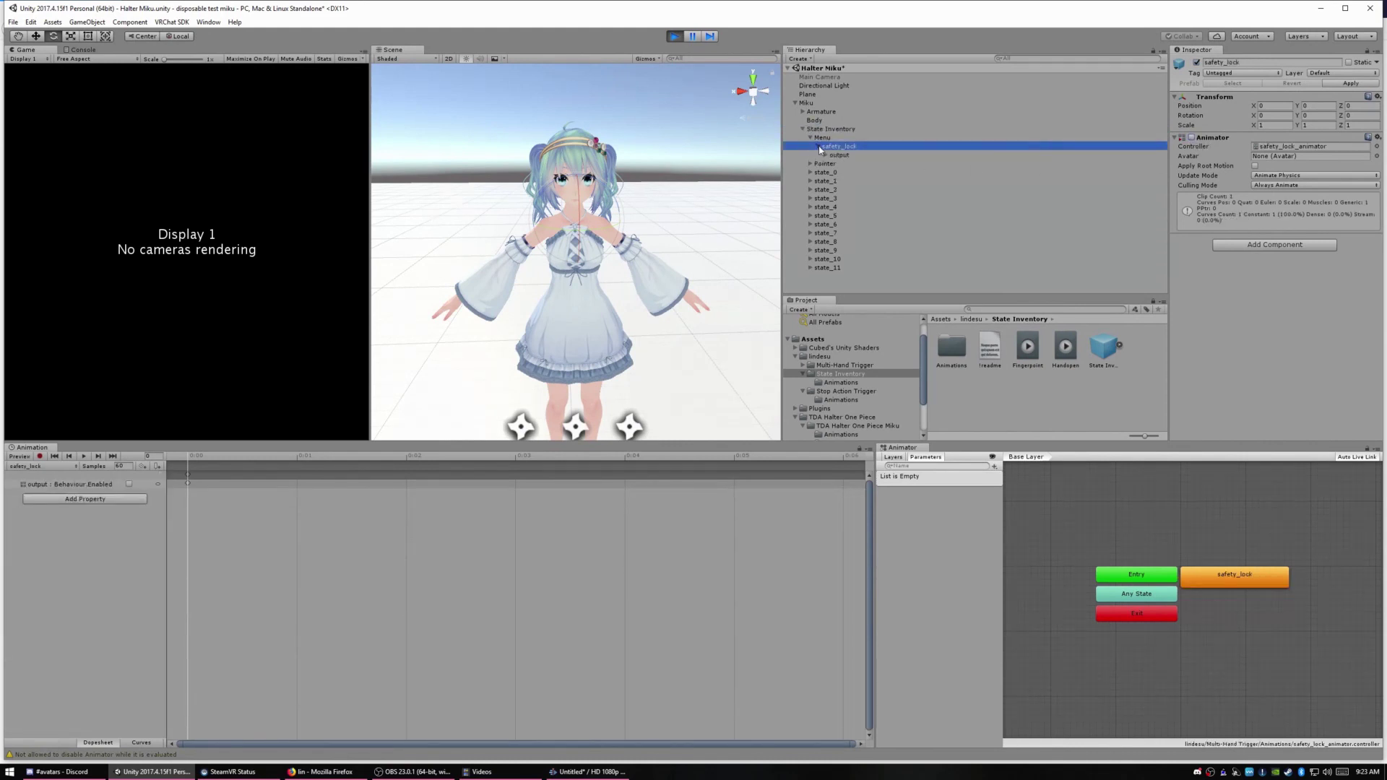
pyautogui.click(840, 155)
pyautogui.click(1191, 137)
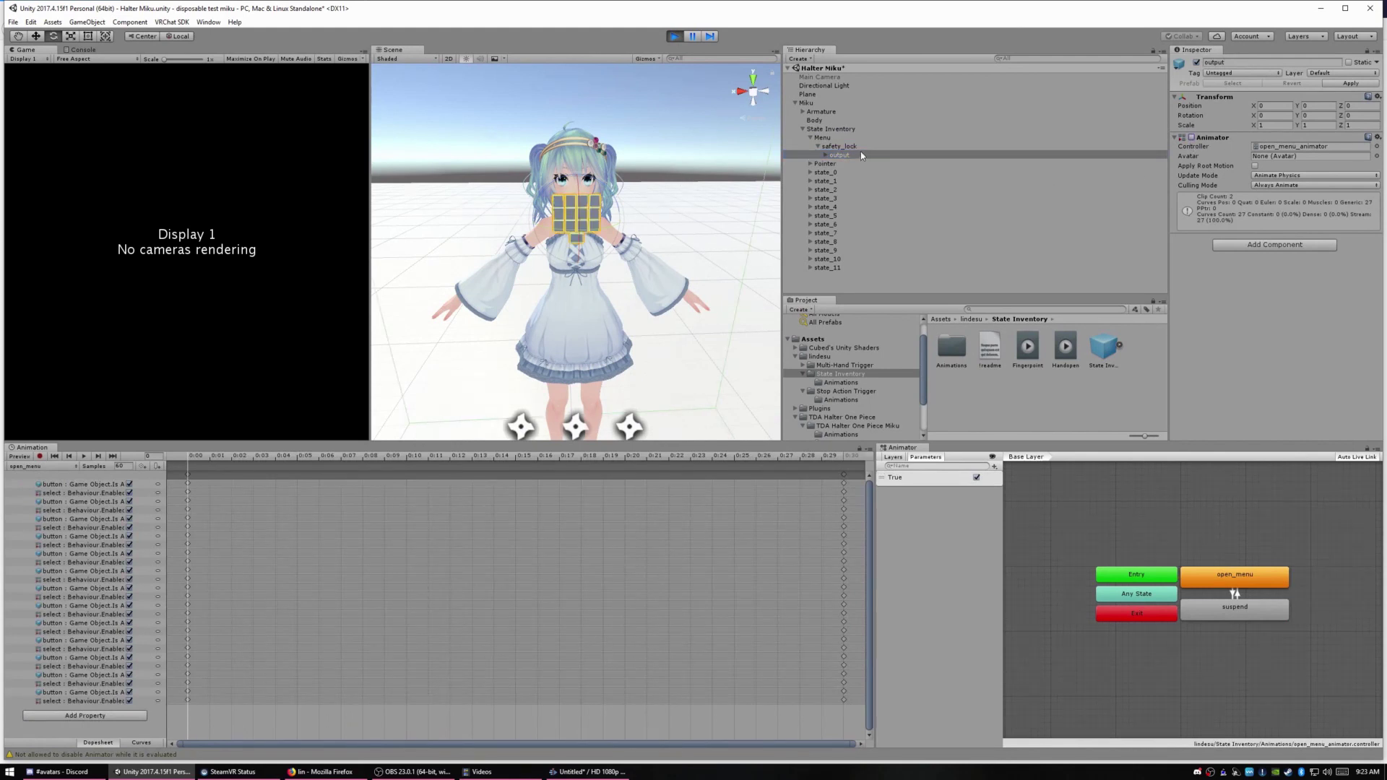
# - Move the Menu object from in front of the avatar's face to just below its left hand
pyautogui.click(824, 138)
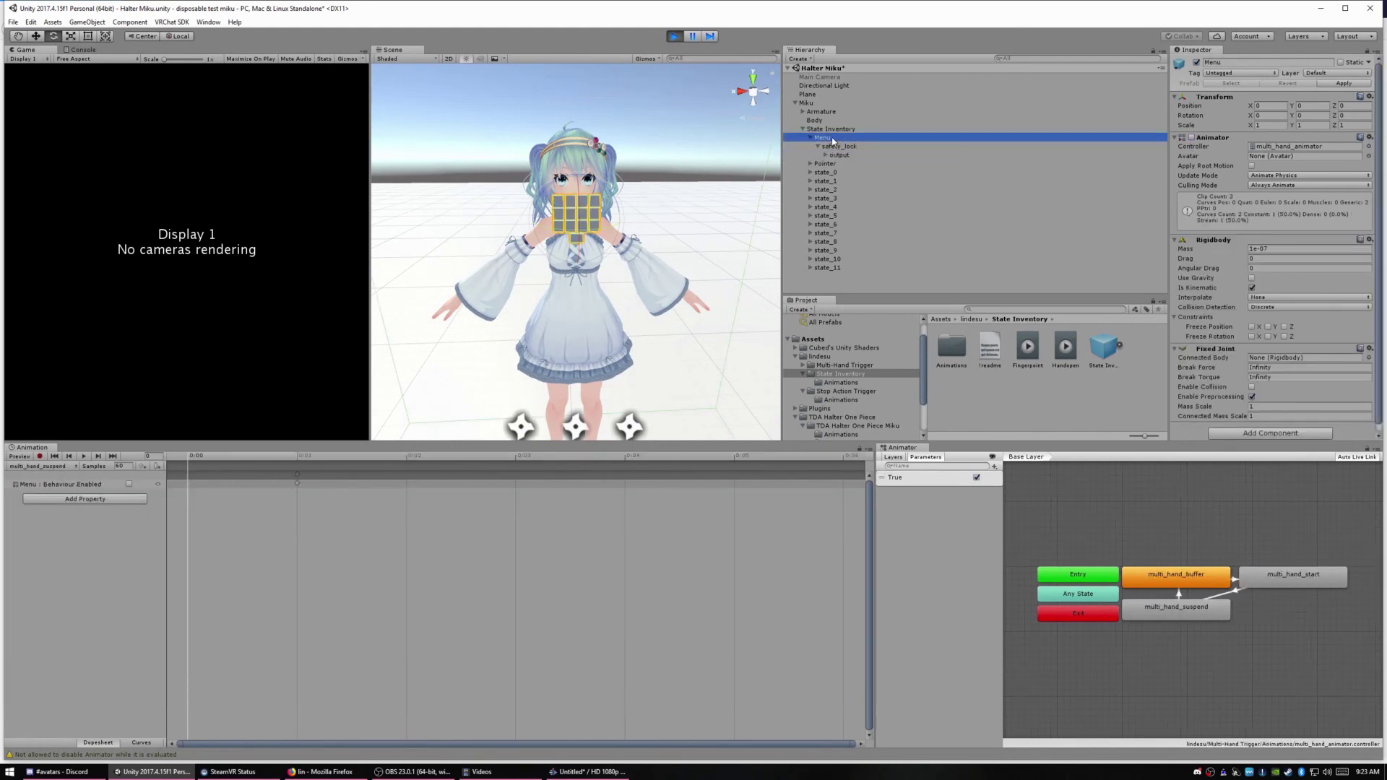
pyautogui.moveTo(671, 167); pyautogui.dragTo(696, 180, button='middle')
pyautogui.moveTo(697, 179); pyautogui.dragTo(718, 436, button='right')
pyautogui.moveTo(640, 190); pyautogui.dragTo(643, 232, button='middle')
pyautogui.moveTo(665, 233); pyautogui.dragTo(577, 178, button='right')
pyautogui.moveTo(614, 186); pyautogui.dragTo(581, 162, button='middle')
pyautogui.moveTo(627, 152); pyautogui.dragTo(519, 111, button='right')
pyautogui.moveTo(605, 157); pyautogui.dragTo(552, 125, button='middle')
pyautogui.moveTo(623, 160); pyautogui.dragTo(546, 119, button='right')
pyautogui.moveTo(579, 118); pyautogui.dragTo(525, 102, button='middle')
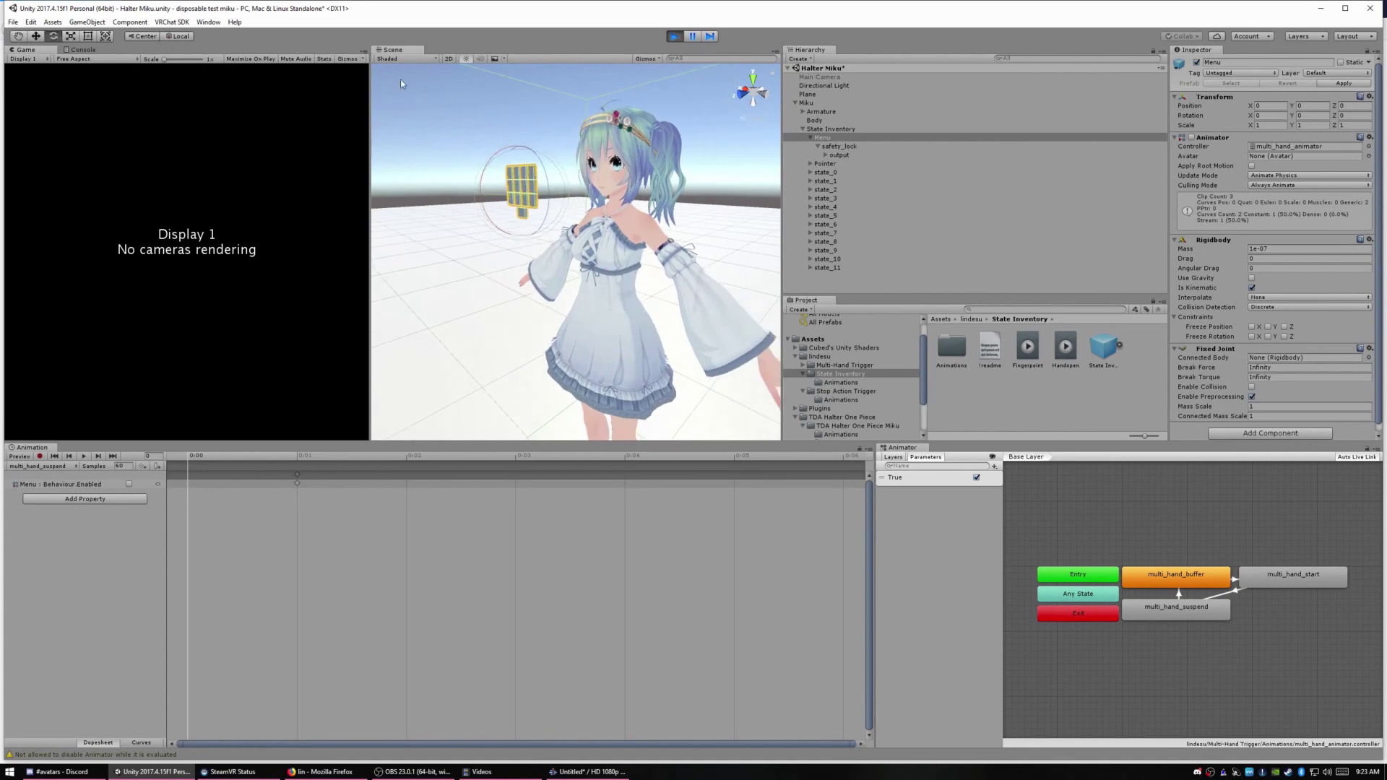
pyautogui.click(42, 37)
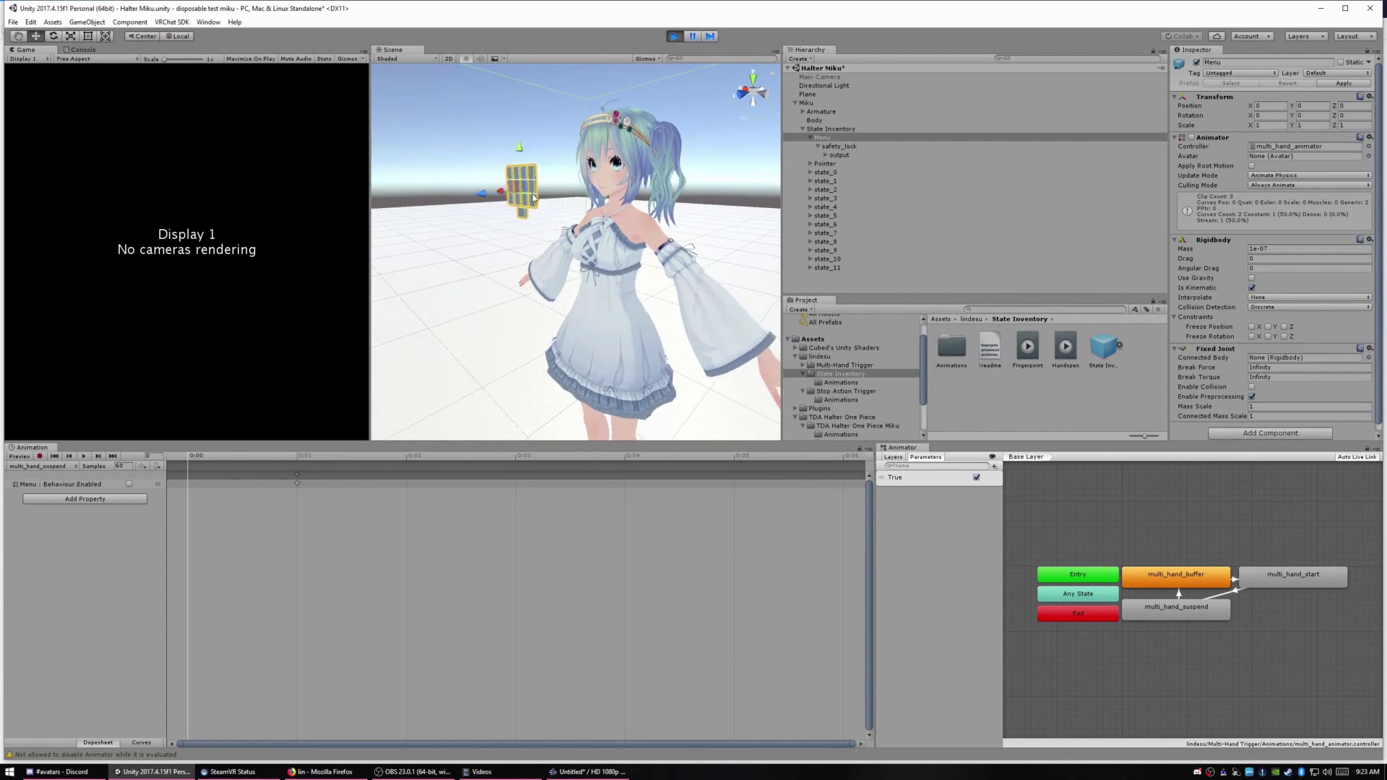
pyautogui.moveTo(501, 192); pyautogui.dragTo(693, 202)
pyautogui.moveTo(515, 164); pyautogui.dragTo(576, 201, button='right')
pyautogui.moveTo(580, 148); pyautogui.dragTo(584, 207, button='middle')
pyautogui.moveTo(545, 199); pyautogui.dragTo(550, 351)
pyautogui.moveTo(568, 347); pyautogui.dragTo(573, 249, button='middle')
pyautogui.moveTo(573, 249); pyautogui.dragTo(535, 217, button='right')
pyautogui.moveTo(534, 216); pyautogui.dragTo(578, 249, button='middle')
pyautogui.moveTo(541, 251); pyautogui.dragTo(705, 233)
pyautogui.moveTo(651, 210); pyautogui.dragTo(686, 217, button='right')
pyautogui.moveTo(636, 167); pyautogui.dragTo(629, 185, button='middle')
pyautogui.moveTo(623, 168); pyautogui.dragTo(628, 222)
pyautogui.moveTo(628, 222); pyautogui.dragTo(694, 180, button='right')
pyautogui.moveTo(563, 210); pyautogui.dragTo(629, 155, button='middle')
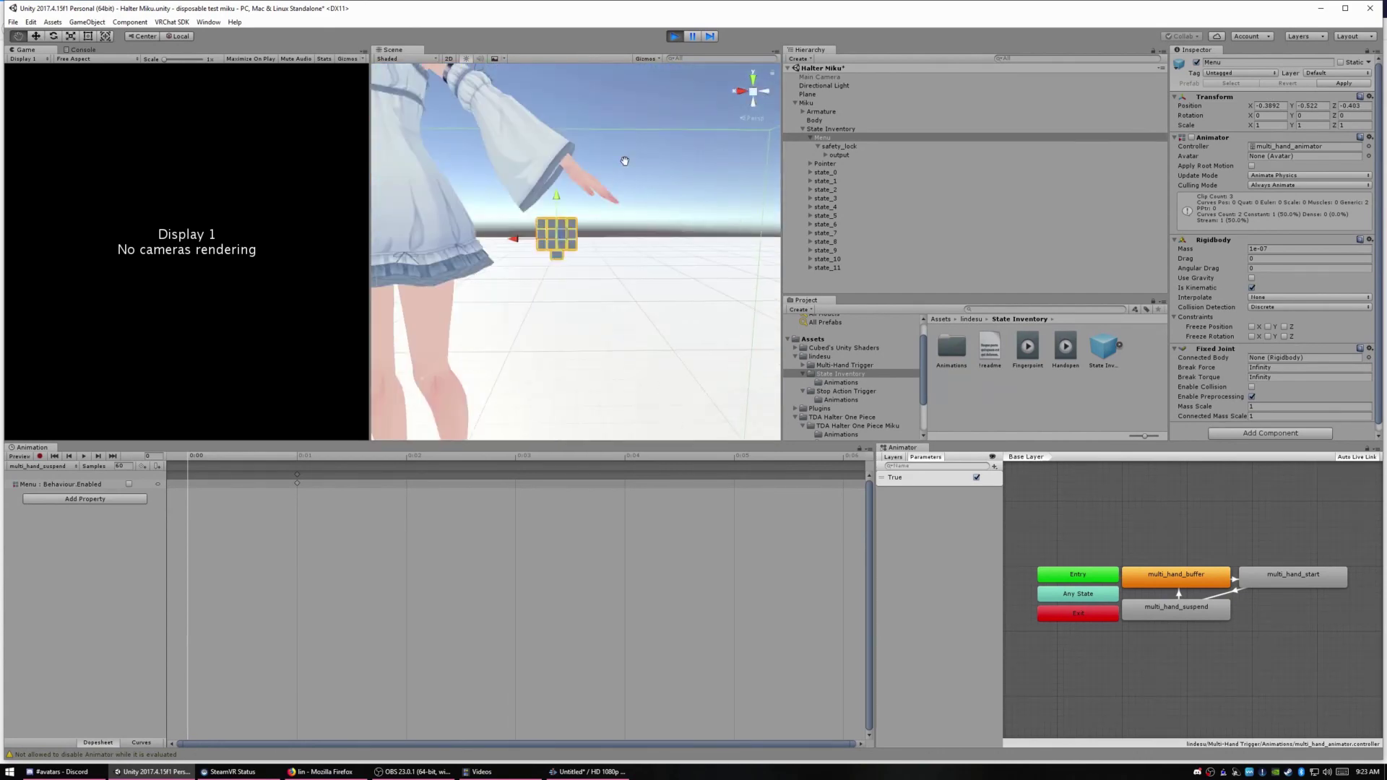
# - Rotate the Menu object to about -139.75° on X and 89.73° on Y to match the hand's angle
pyautogui.click(57, 37)
pyautogui.moveTo(580, 242); pyautogui.dragTo(514, 241)
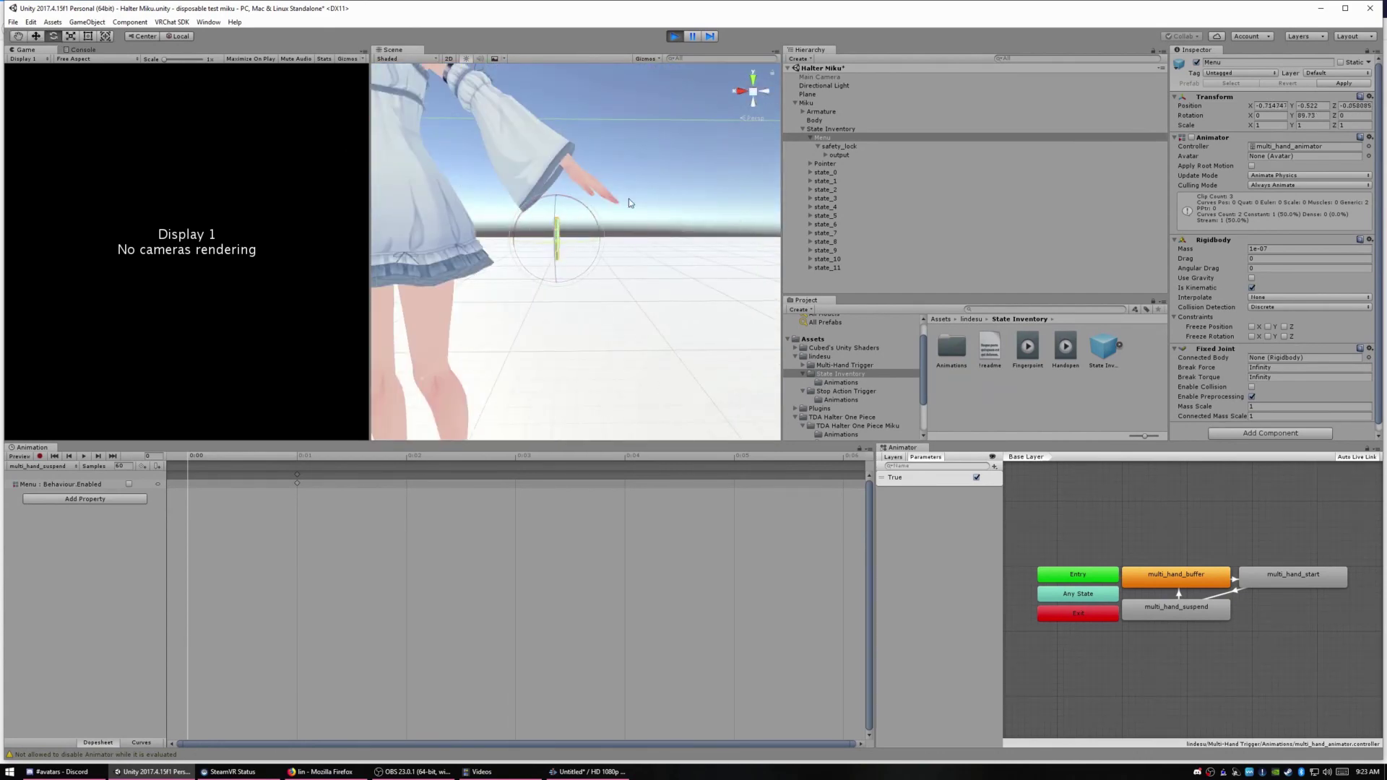
pyautogui.moveTo(571, 180); pyautogui.dragTo(549, 289, button='right')
pyautogui.moveTo(553, 249); pyautogui.dragTo(542, 278)
pyautogui.moveTo(556, 260); pyautogui.dragTo(570, 159, button='middle')
pyautogui.moveTo(570, 158); pyautogui.dragTo(189, 71, button='right')
# - Fine-position the Menu object on the avatar's left hand at about X 0.6996, Y 1.718, Z 0.032
pyautogui.click(36, 37)
pyautogui.moveTo(645, 215); pyautogui.dragTo(669, 196)
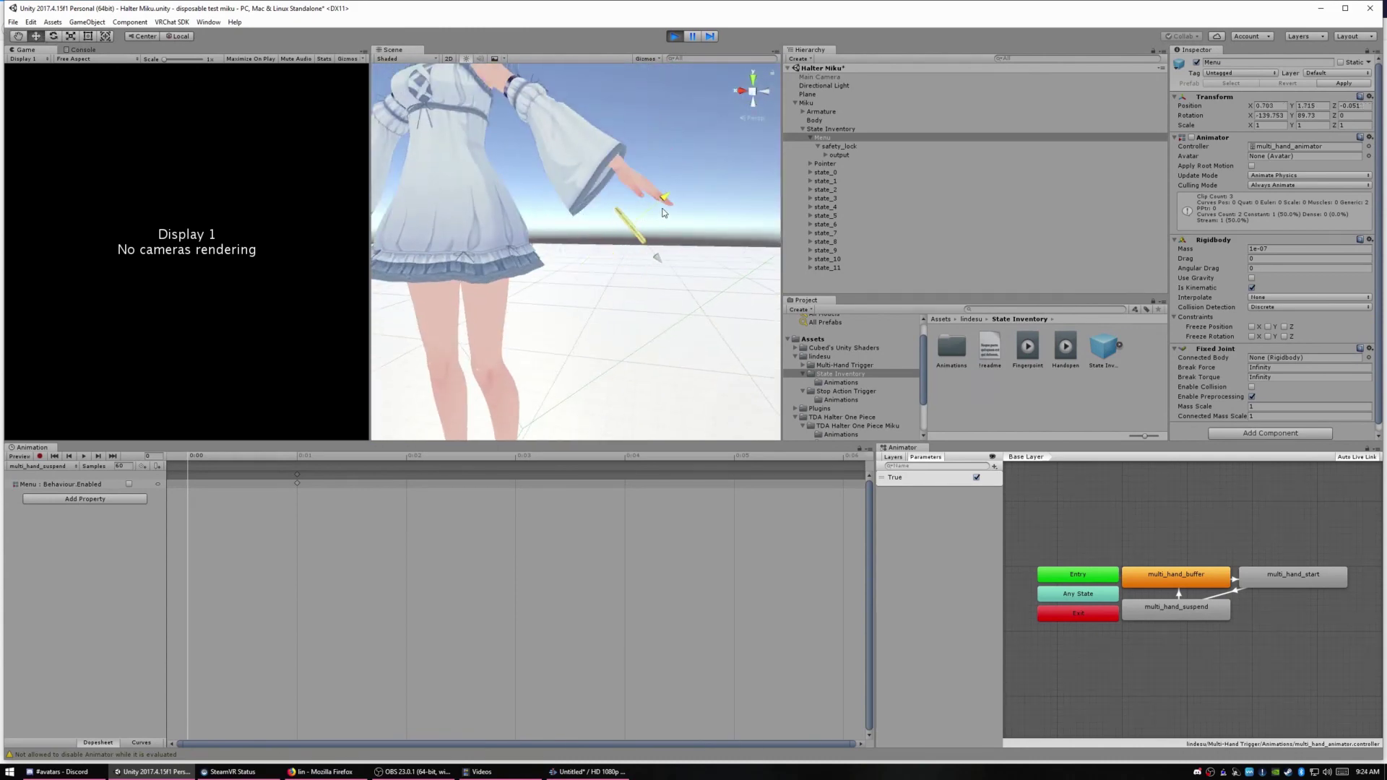
pyautogui.moveTo(549, 217); pyautogui.dragTo(708, 196, button='right')
pyautogui.moveTo(549, 217); pyautogui.dragTo(638, 119, button='middle')
pyautogui.moveTo(439, 112); pyautogui.dragTo(492, 117)
pyautogui.keyDown('alt'); pyautogui.moveTo(664, 105); pyautogui.dragTo(525, 311); pyautogui.keyUp('alt')
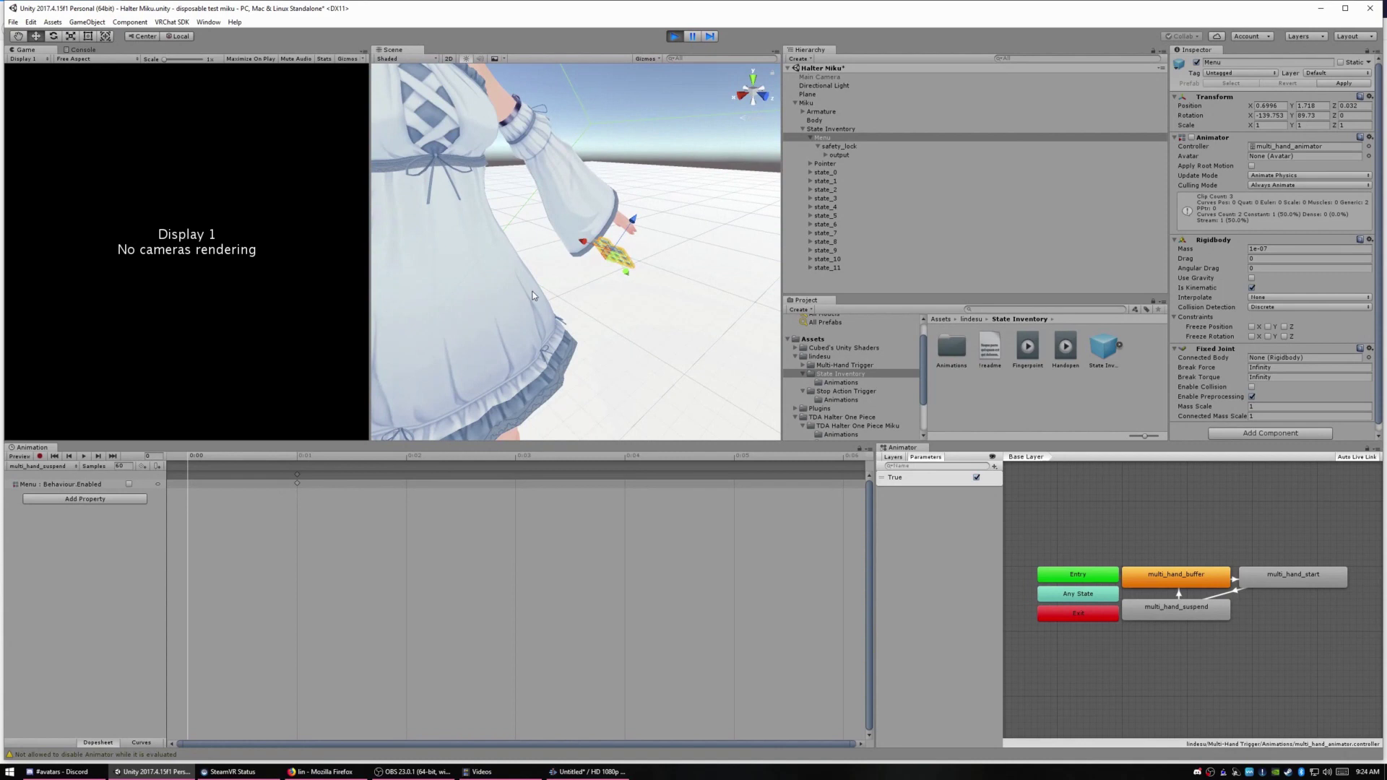
pyautogui.scroll(-3, 591, 224)
pyautogui.moveTo(595, 217); pyautogui.dragTo(483, 218, button='right')
pyautogui.moveTo(675, 172); pyautogui.dragTo(502, 225, button='middle')
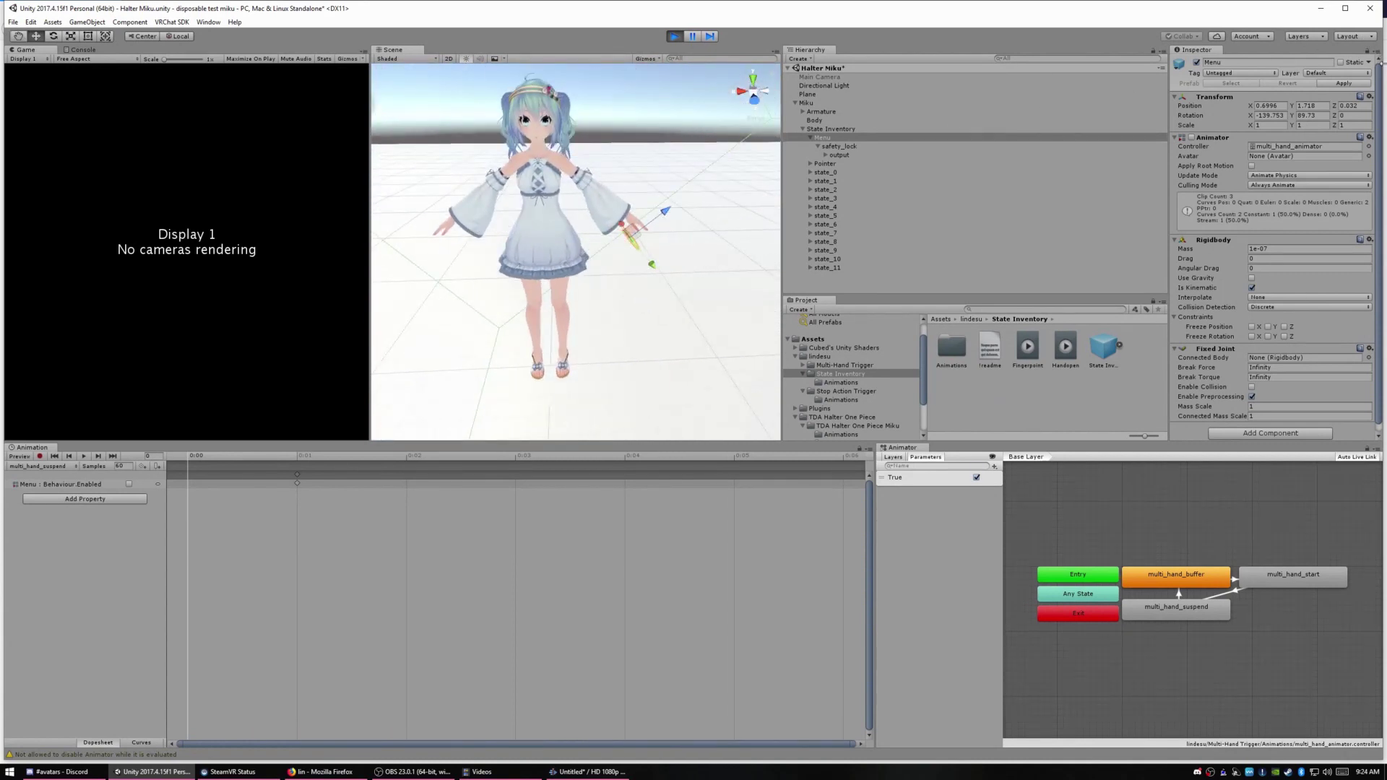
# - Copy the Menu's Transform component, exit Play mode, and paste the copied values onto the Menu's Transform
pyautogui.click(1368, 99)
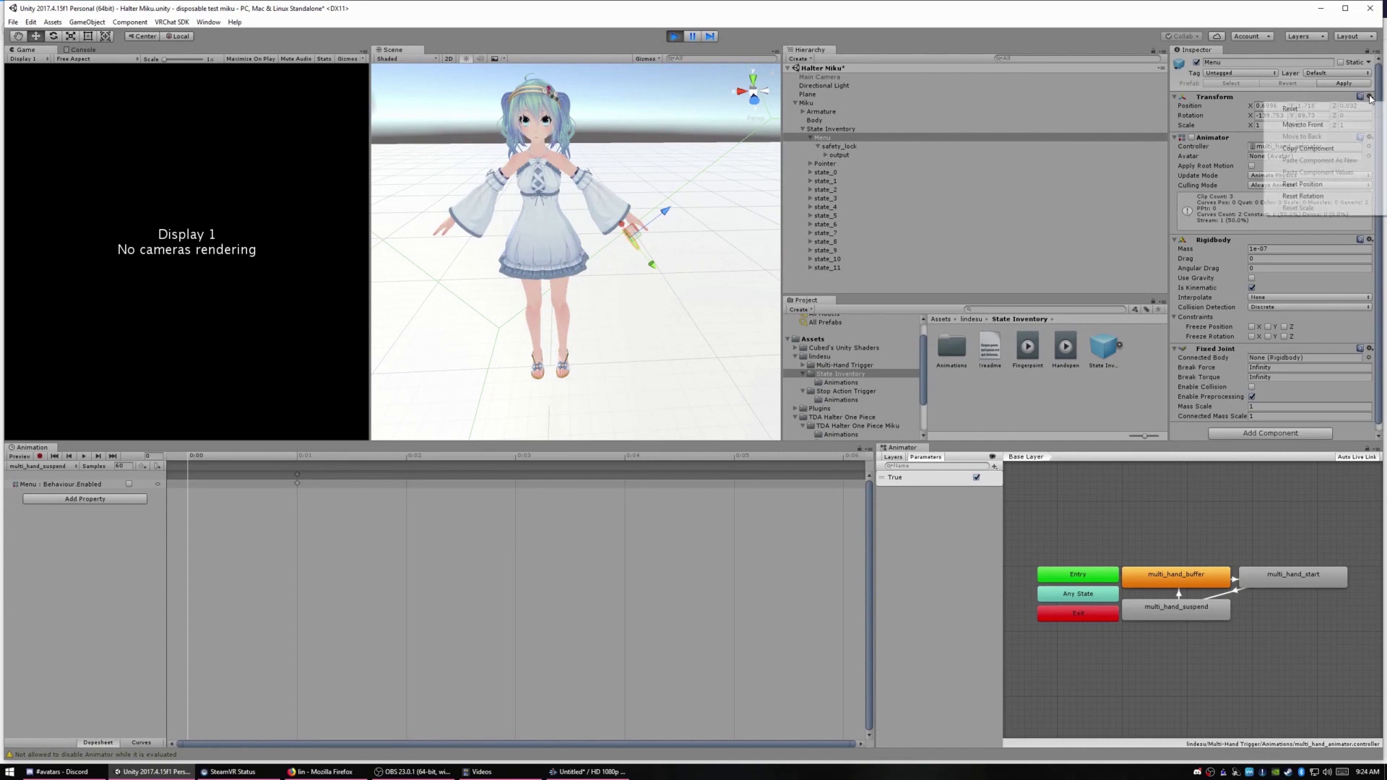
pyautogui.click(1323, 148)
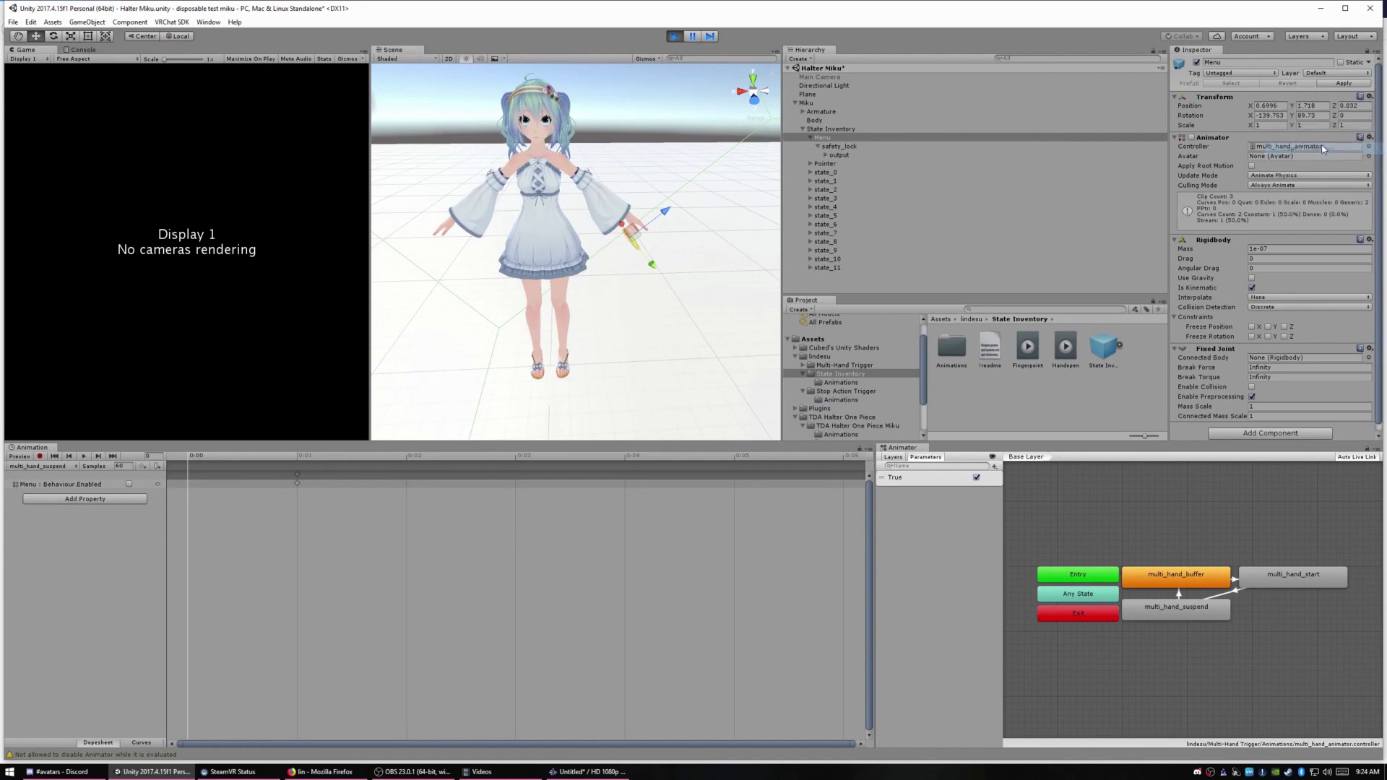
pyautogui.click(676, 36)
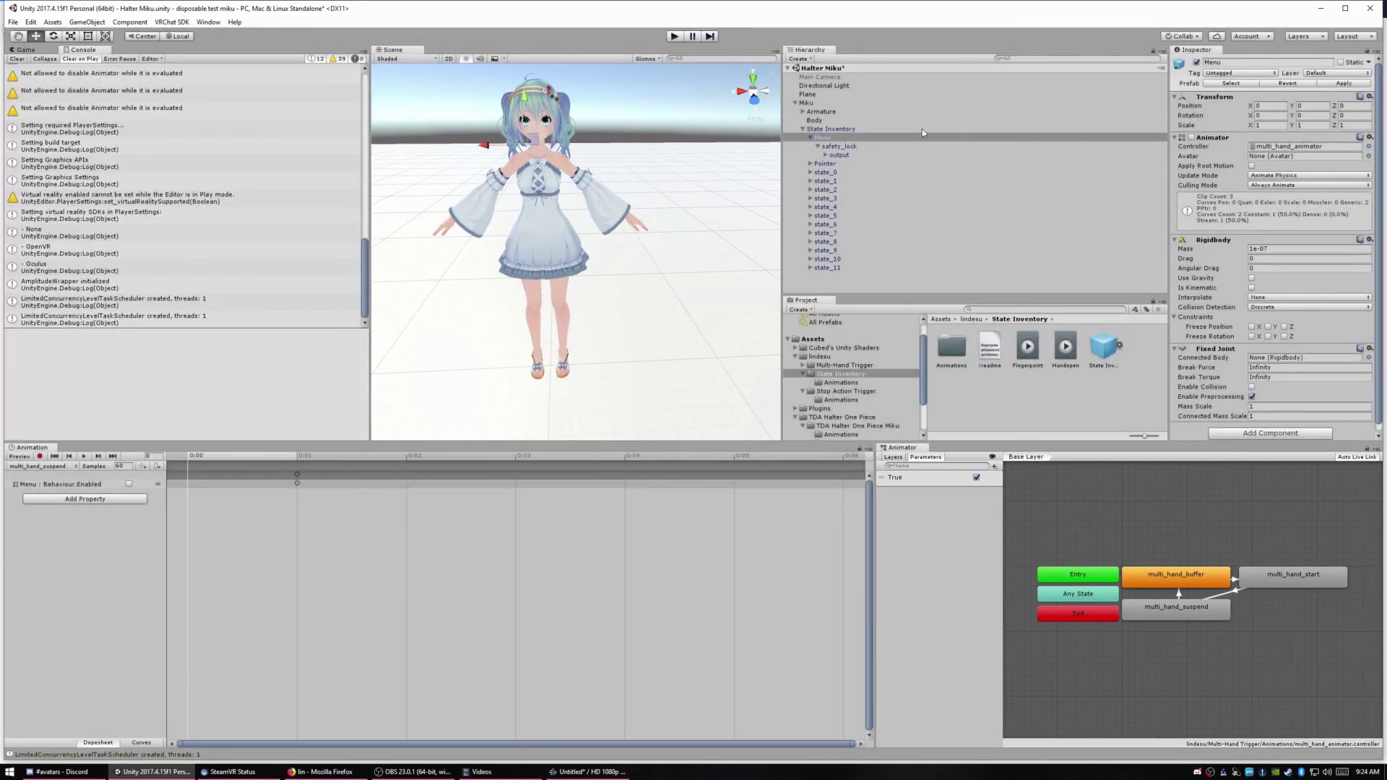
pyautogui.click(1369, 96)
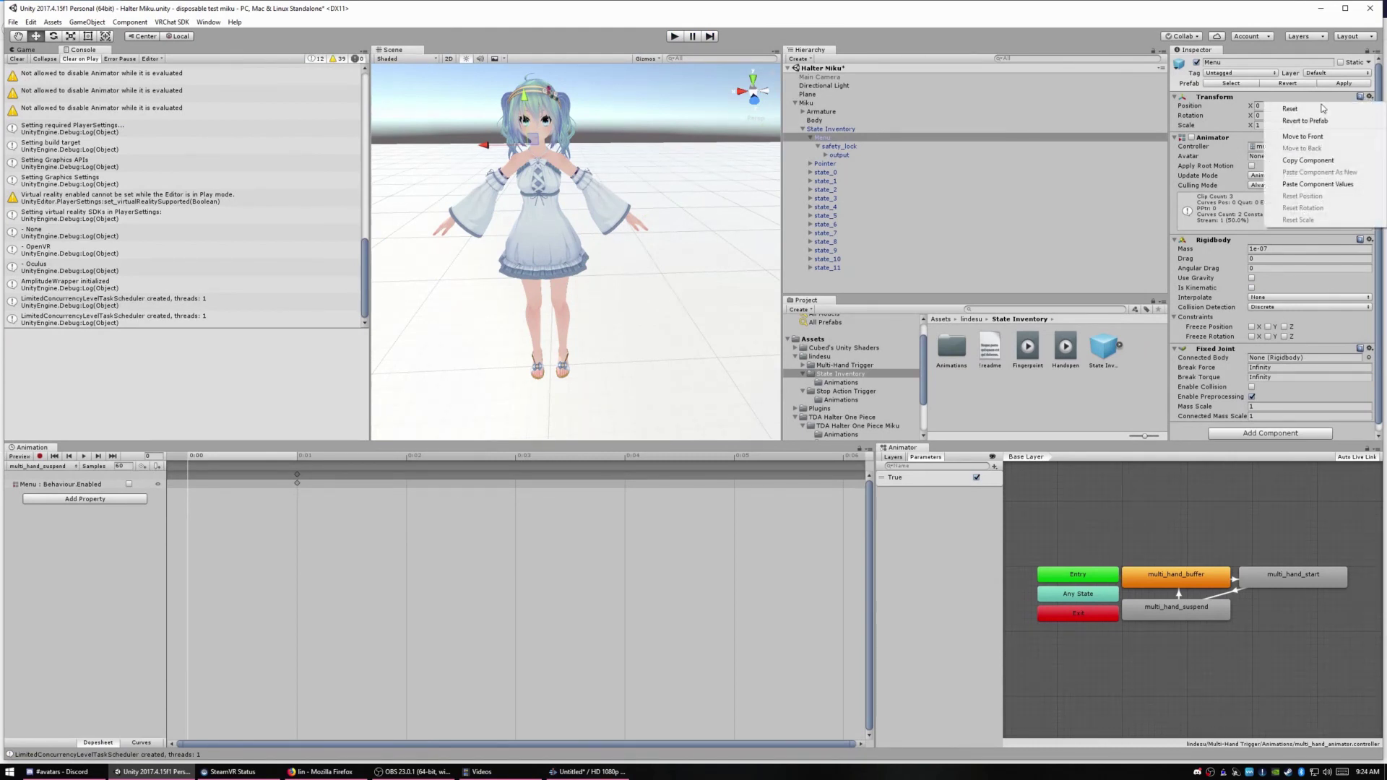
pyautogui.click(1318, 185)
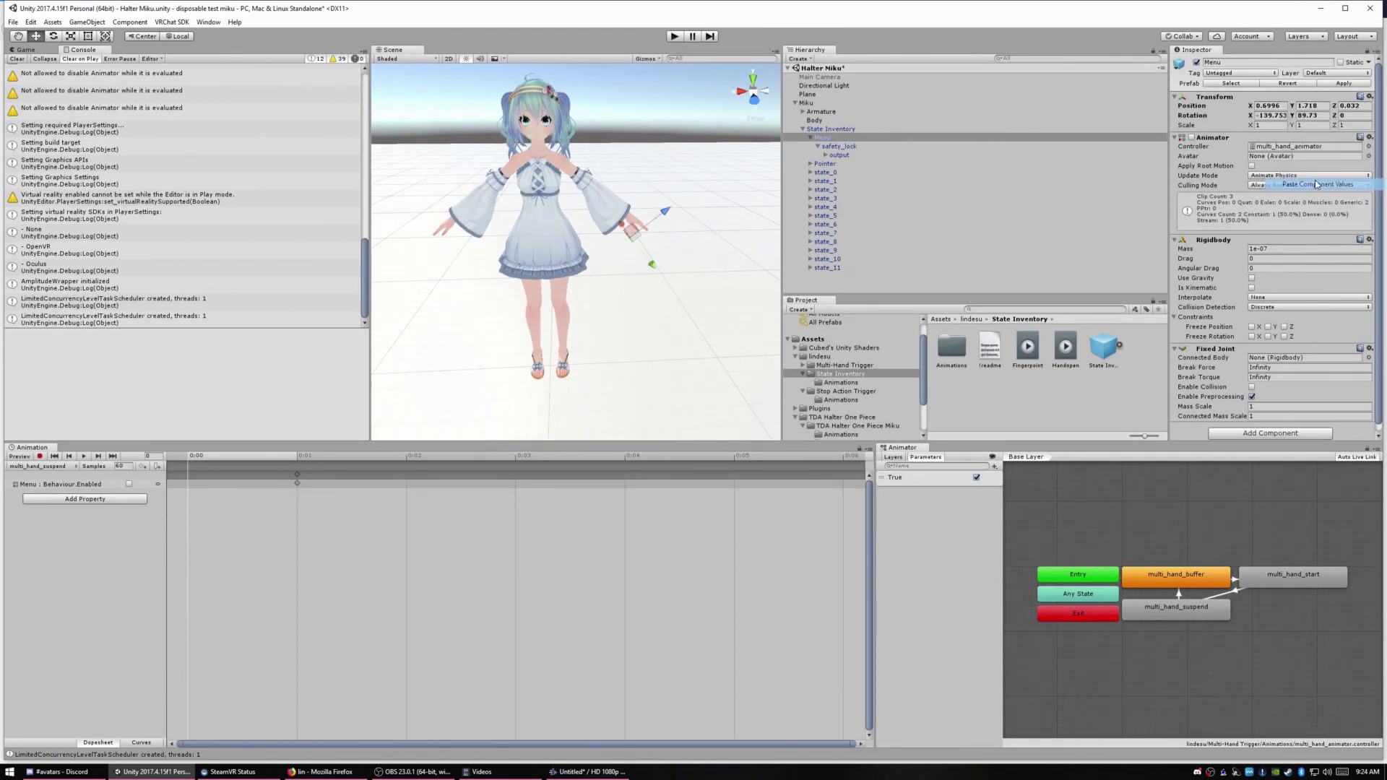
# - Enter Play mode and activate the output object under the Menu's reset > select > stop_action_particle
pyautogui.click(827, 147)
pyautogui.click(829, 140)
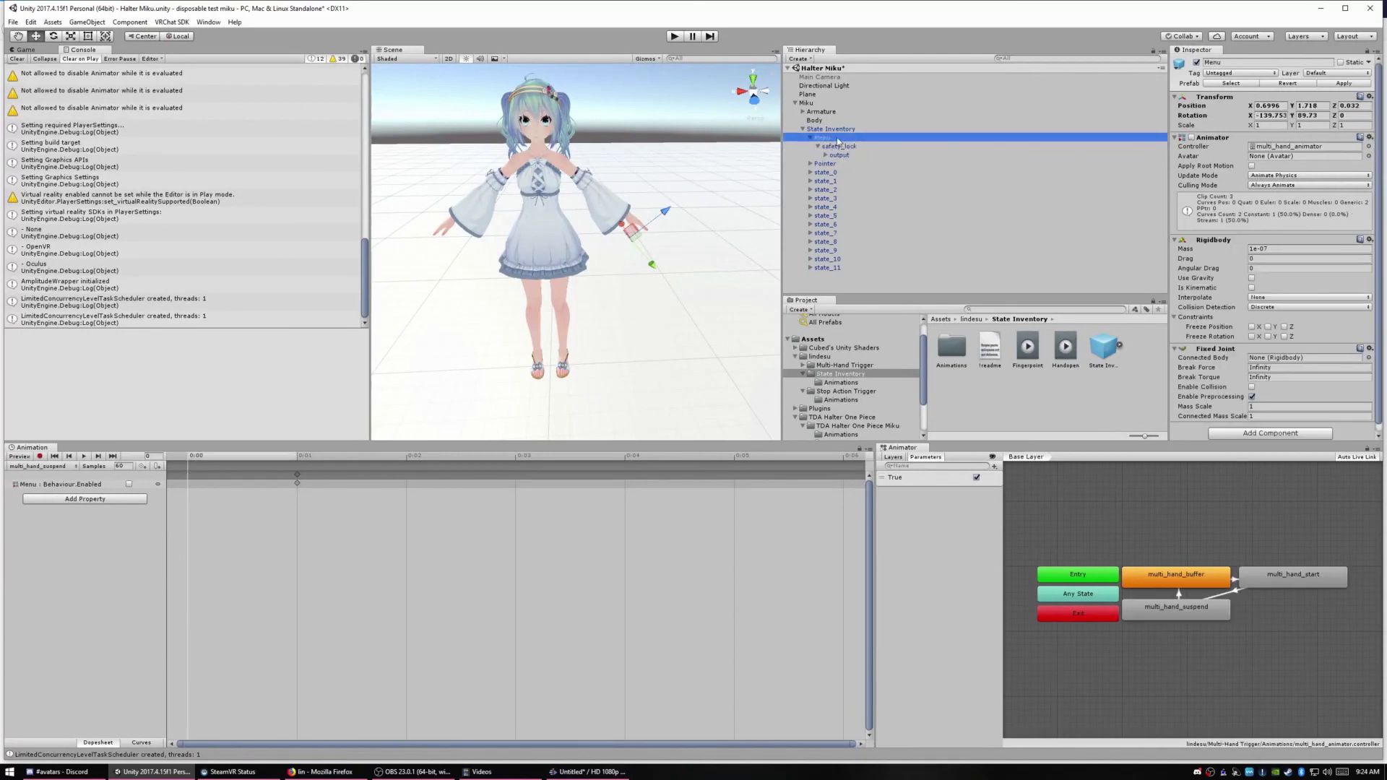
pyautogui.click(674, 36)
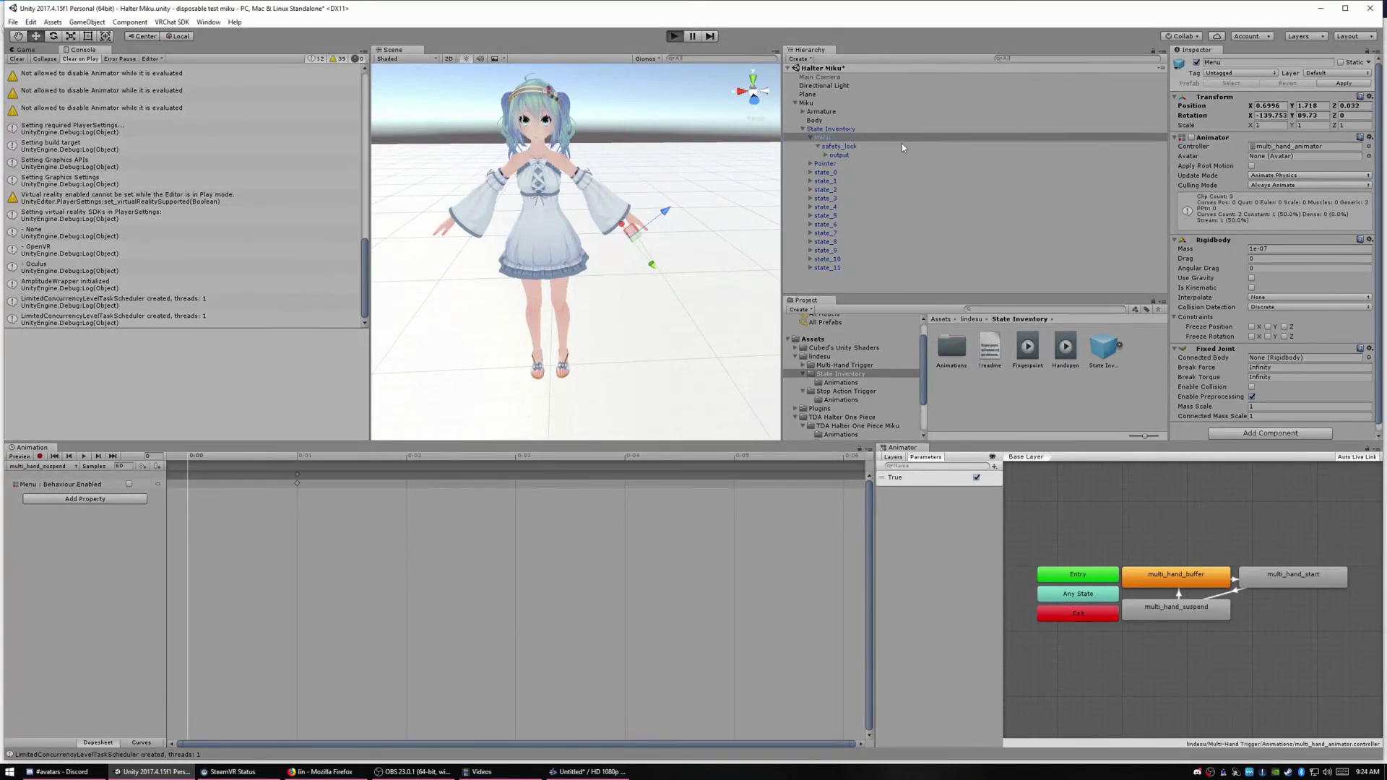
pyautogui.click(826, 155)
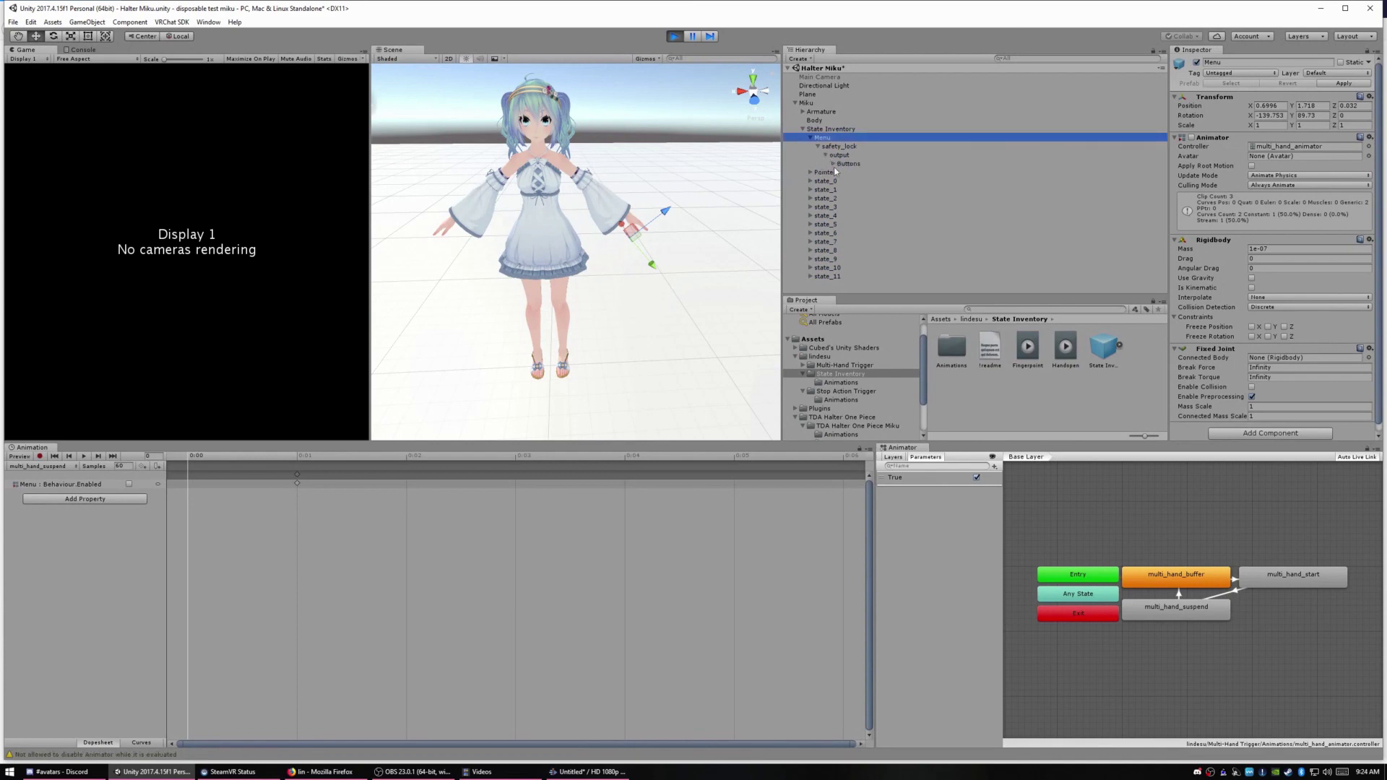
pyautogui.click(834, 165)
pyautogui.click(841, 173)
pyautogui.click(848, 190)
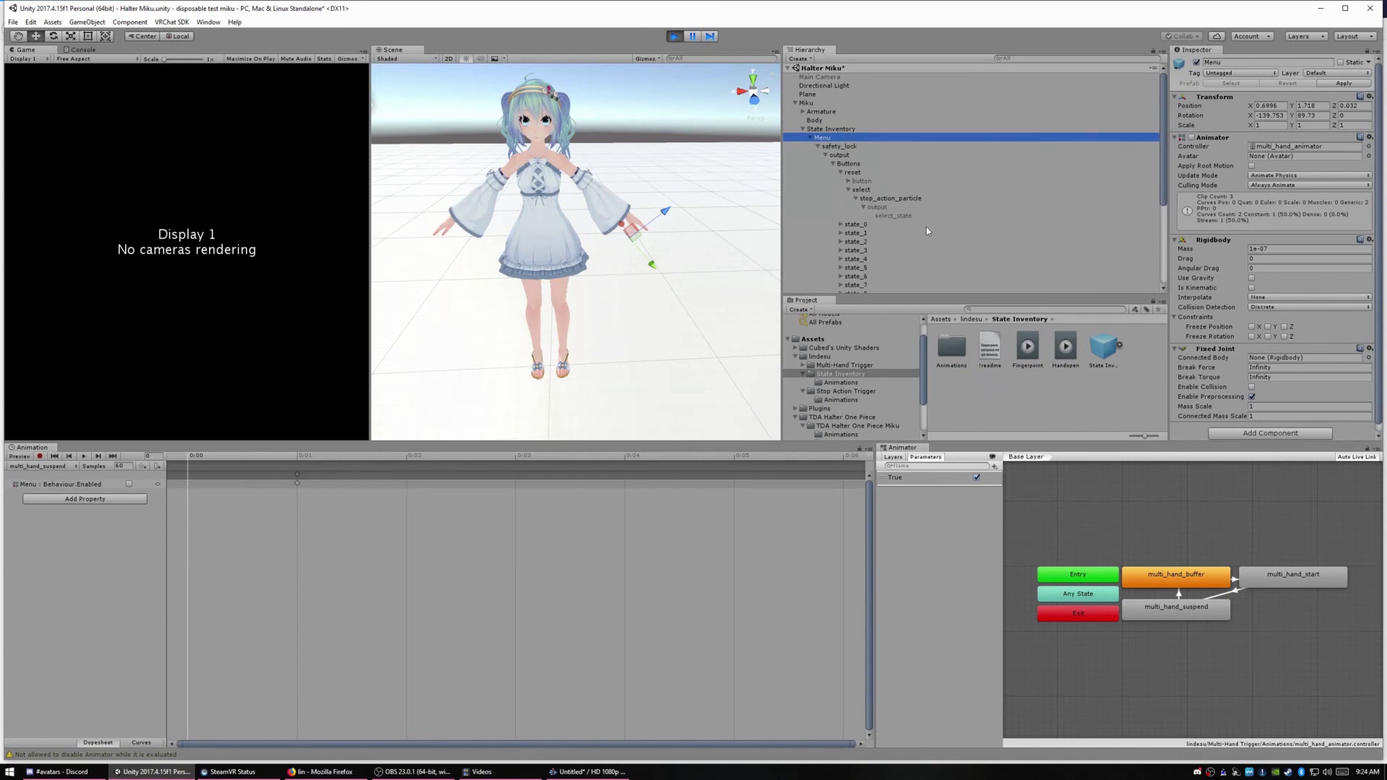
pyautogui.click(912, 217)
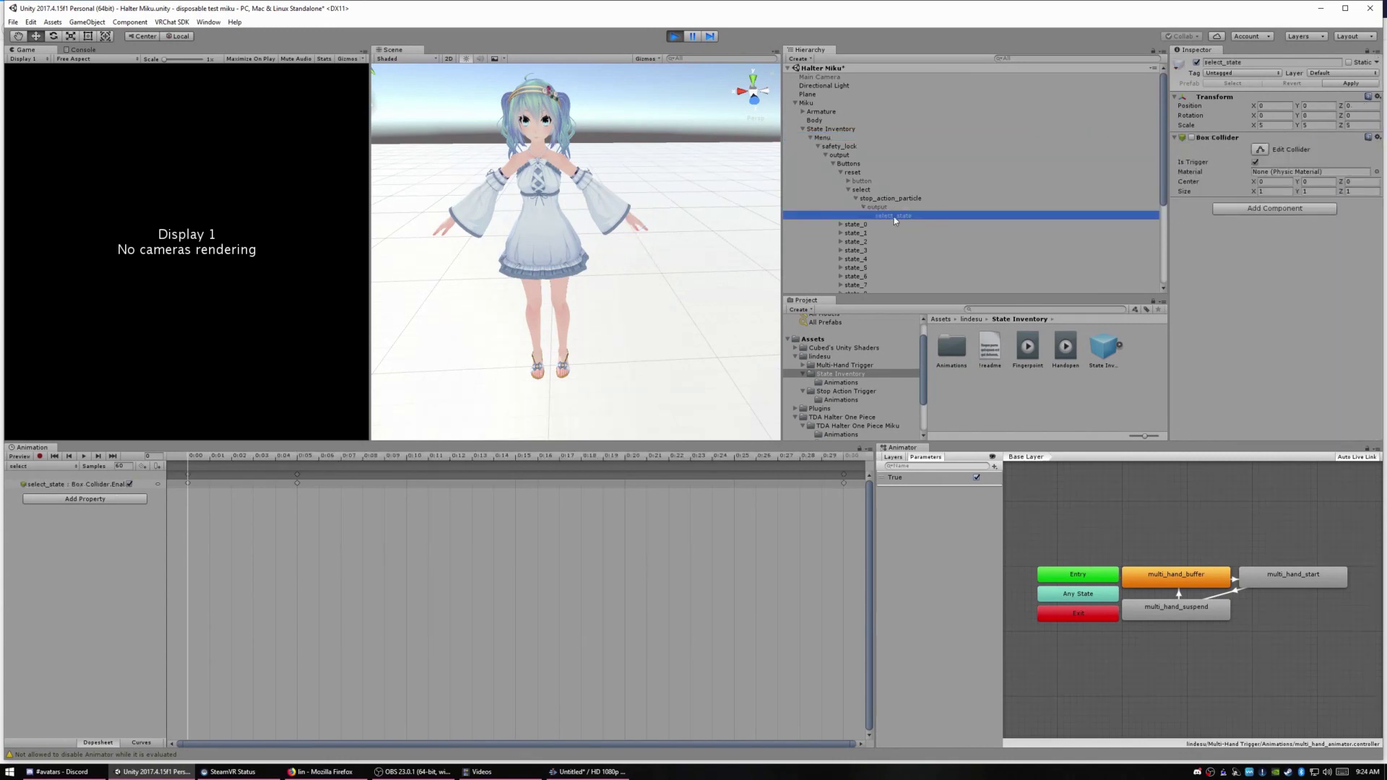
pyautogui.click(906, 208)
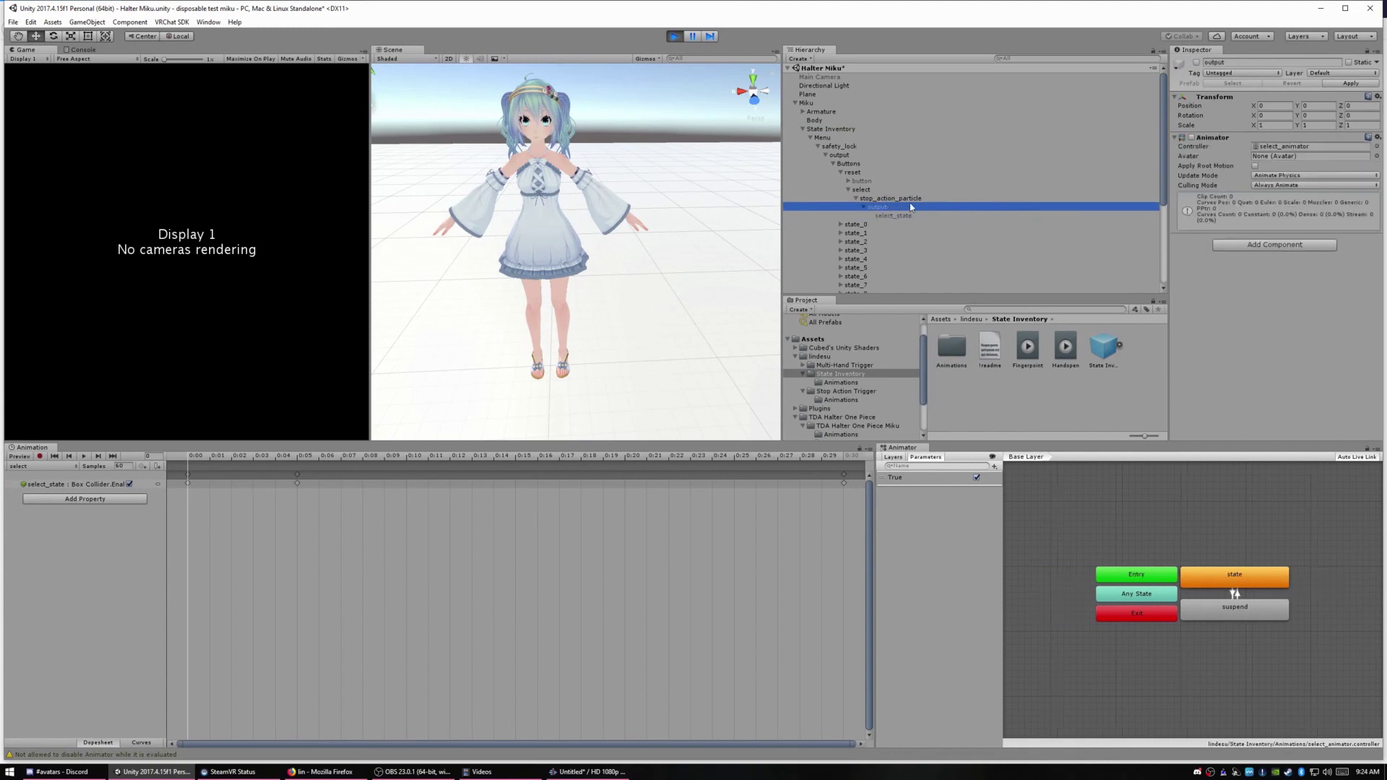
pyautogui.click(1197, 63)
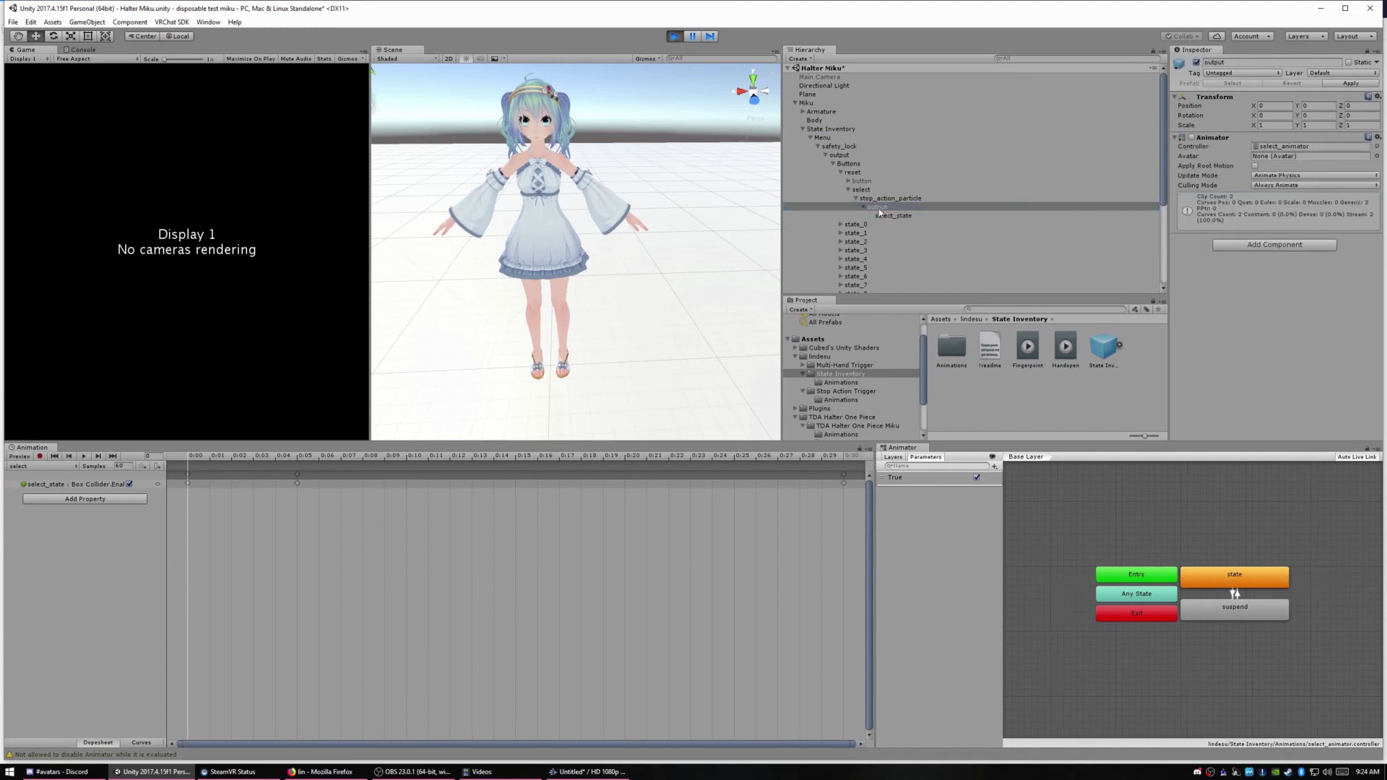
# - Set the scale of the reset button's select_state object to 2 on X, Y and Z
pyautogui.click(901, 217)
pyautogui.moveTo(718, 169); pyautogui.dragTo(778, 152, button='right')
pyautogui.moveTo(601, 186); pyautogui.dragTo(561, 161, button='middle')
pyautogui.moveTo(560, 160); pyautogui.dragTo(607, 140, button='right')
pyautogui.moveTo(607, 140); pyautogui.dragTo(580, 125, button='middle')
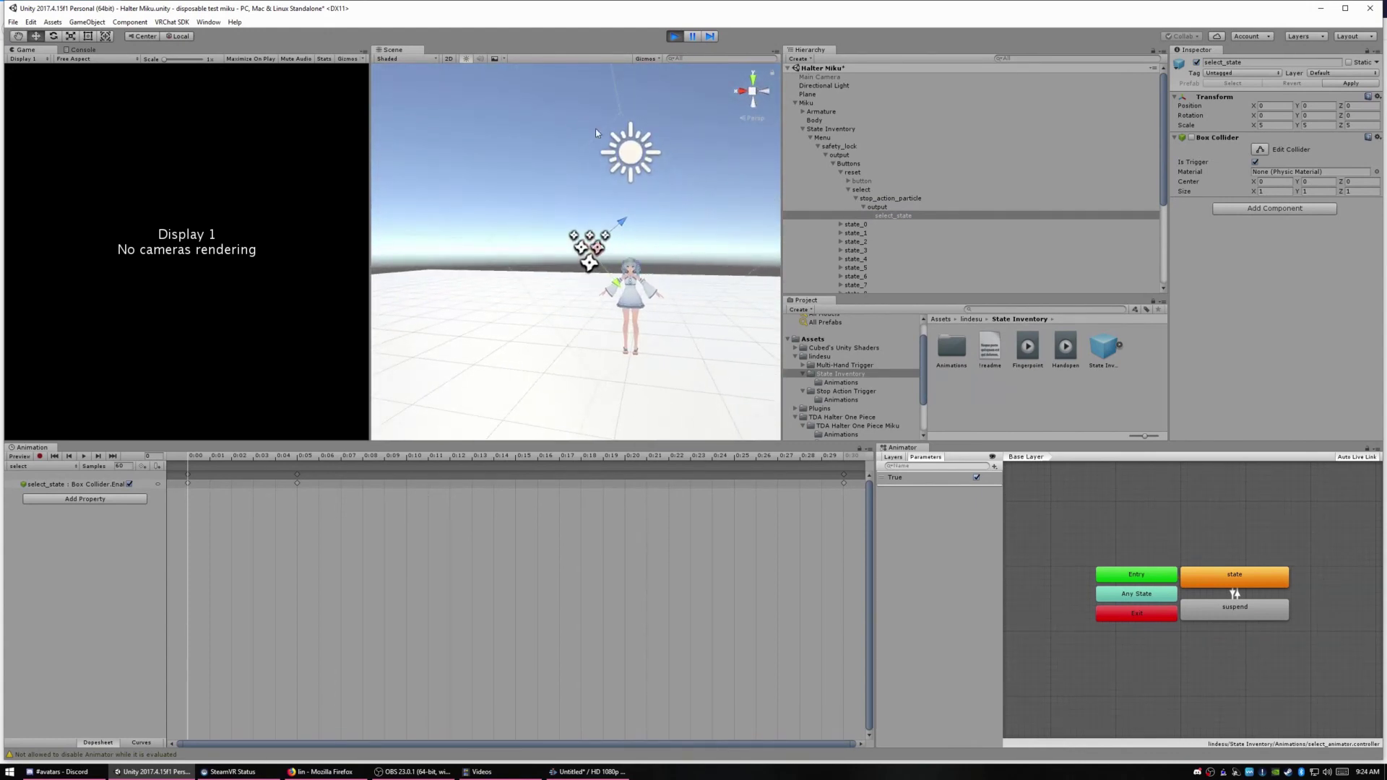
pyautogui.click(1275, 125)
pyautogui.write('2')
pyautogui.press('Tab')
pyautogui.write('2')
pyautogui.press('Tab')
pyautogui.write('2')
# - Move the select_state box down over the avatar's body, to about 1.133 on Y with X kept at 0
pyautogui.moveTo(779, 292); pyautogui.dragTo(770, 266, button='middle')
pyautogui.moveTo(771, 266); pyautogui.dragTo(745, 242, button='right')
pyautogui.moveTo(745, 242); pyautogui.dragTo(760, 266, button='middle')
pyautogui.moveTo(590, 278); pyautogui.dragTo(648, 325)
pyautogui.moveTo(672, 268); pyautogui.dragTo(647, 188, button='middle')
pyautogui.moveTo(623, 189); pyautogui.dragTo(620, 191)
pyautogui.moveTo(702, 183); pyautogui.dragTo(724, 235, button='middle')
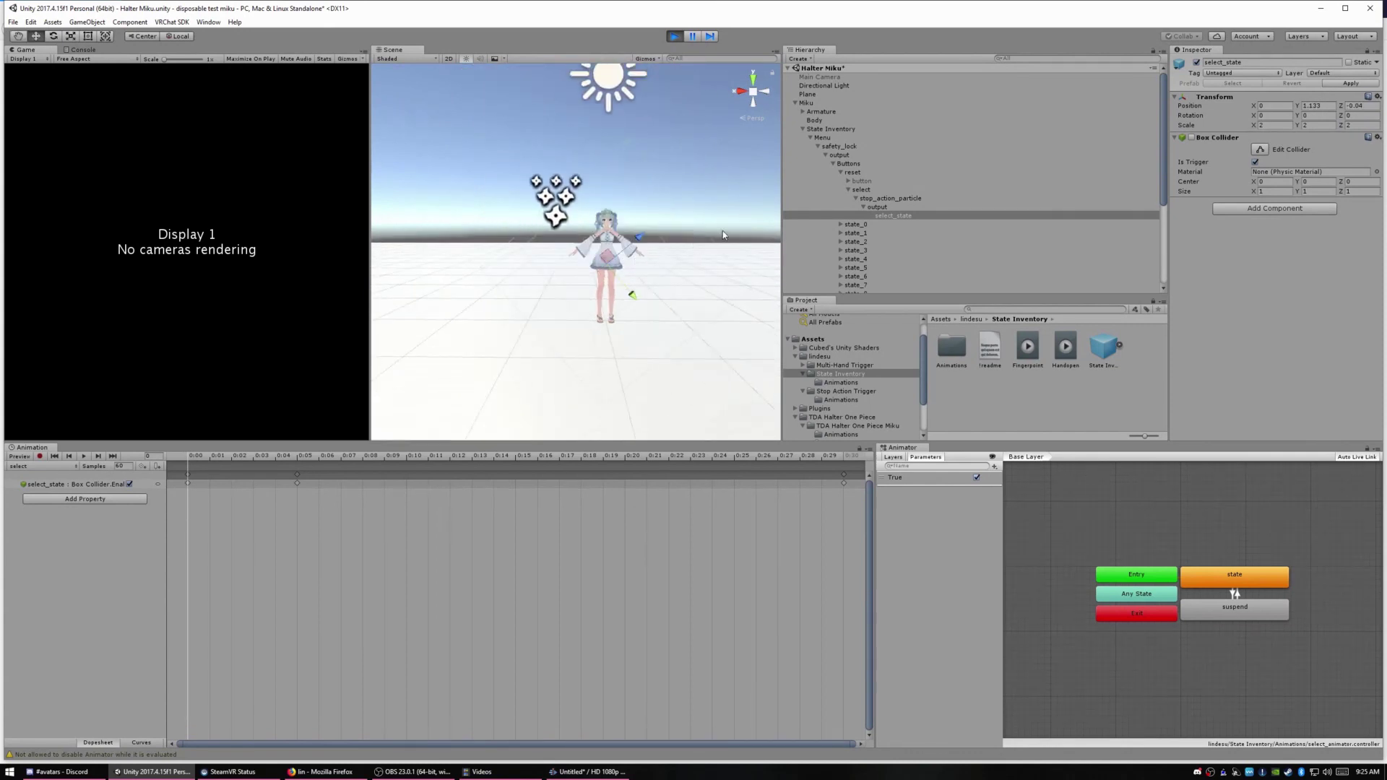
# - Copy select_state's Transform component, exit Play mode, and paste its values onto all select_state objects in the hierarchy
pyautogui.click(1379, 98)
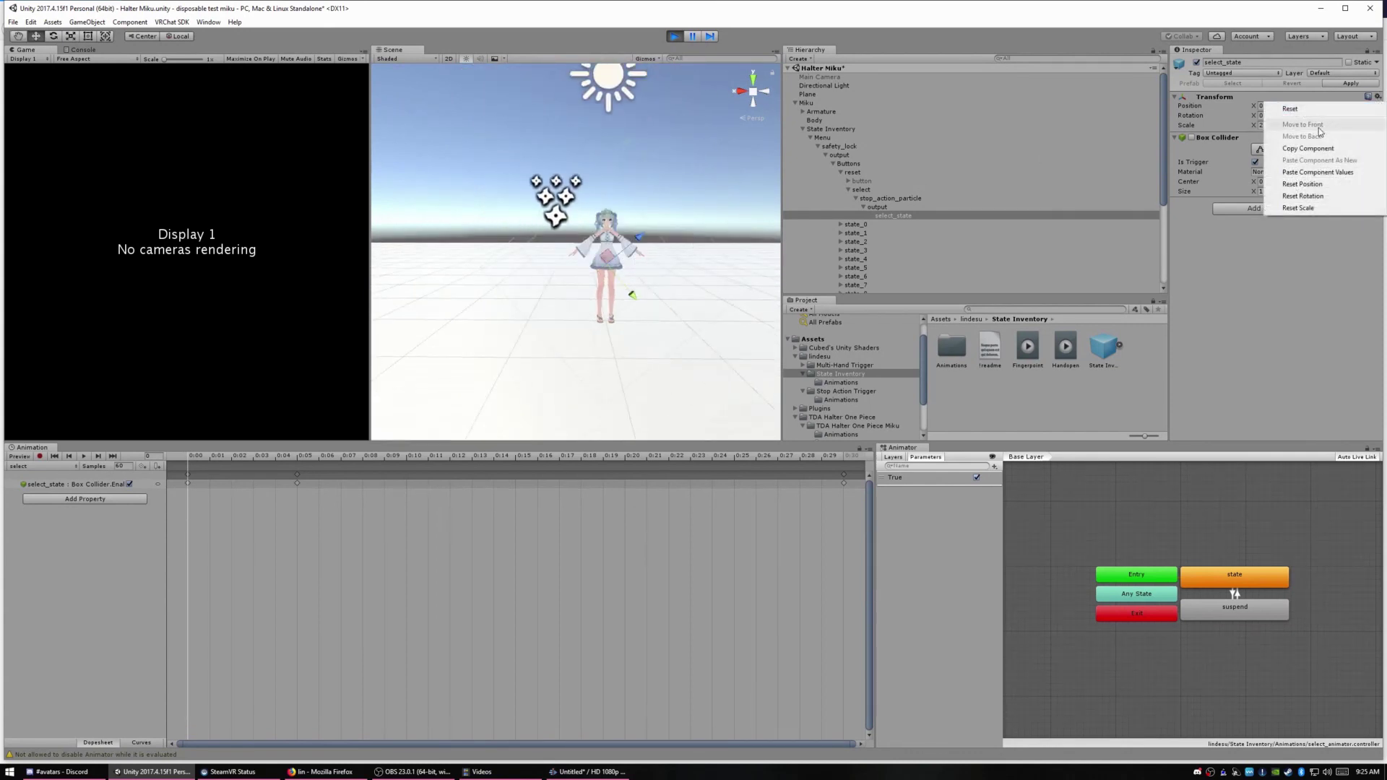
pyautogui.click(1313, 149)
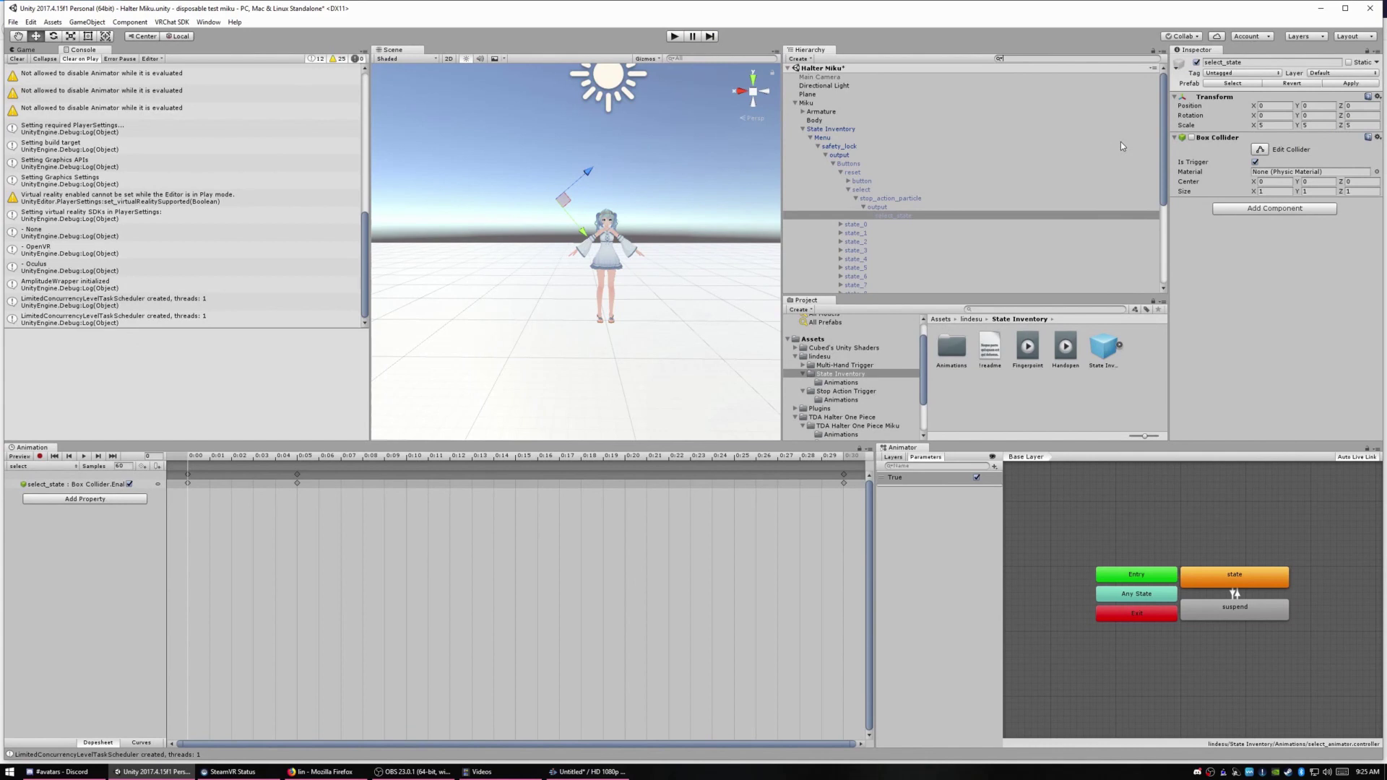
pyautogui.write('select_state')
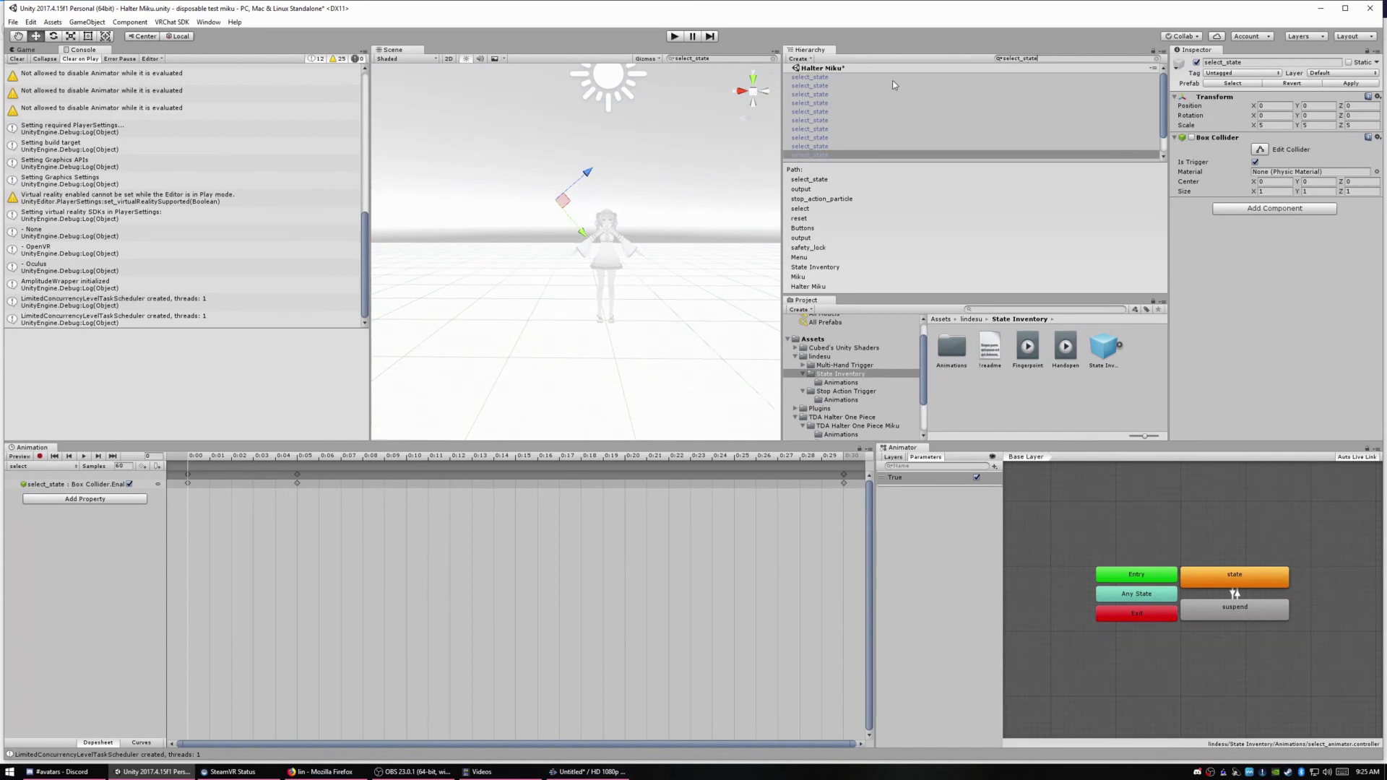
pyautogui.click(822, 77)
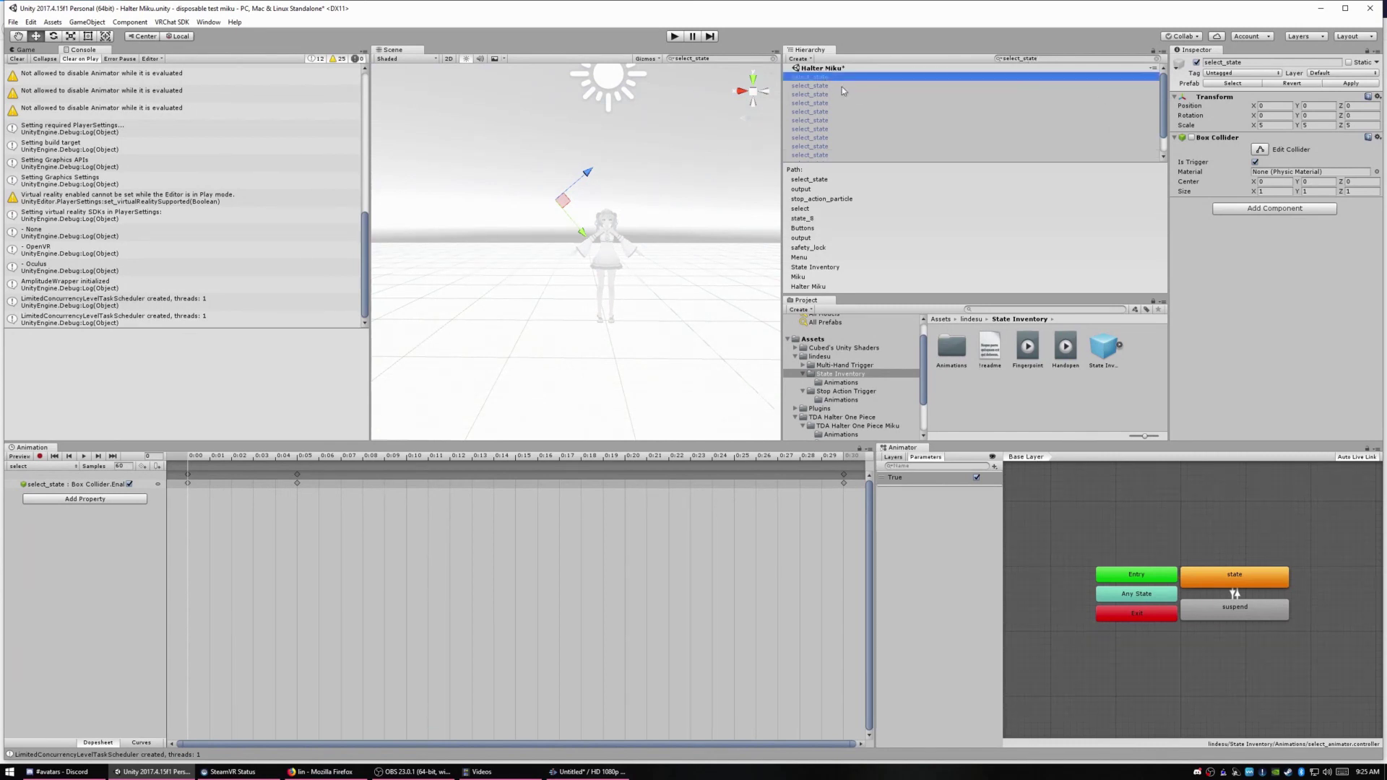
pyautogui.hotkey('ctrl', 'a')
pyautogui.keyDown('ctrl'); pyautogui.click(831, 68); pyautogui.keyUp('ctrl')
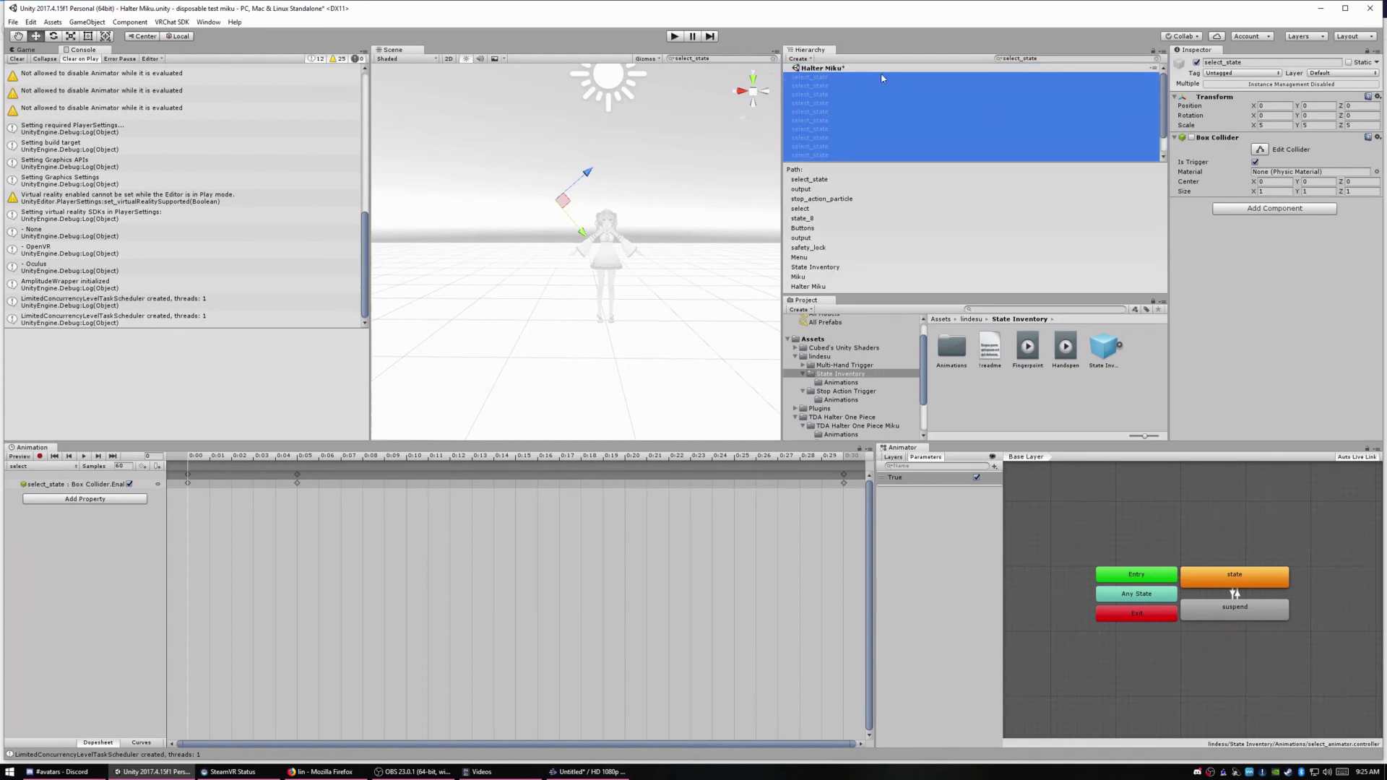
pyautogui.click(1377, 98)
pyautogui.click(1294, 183)
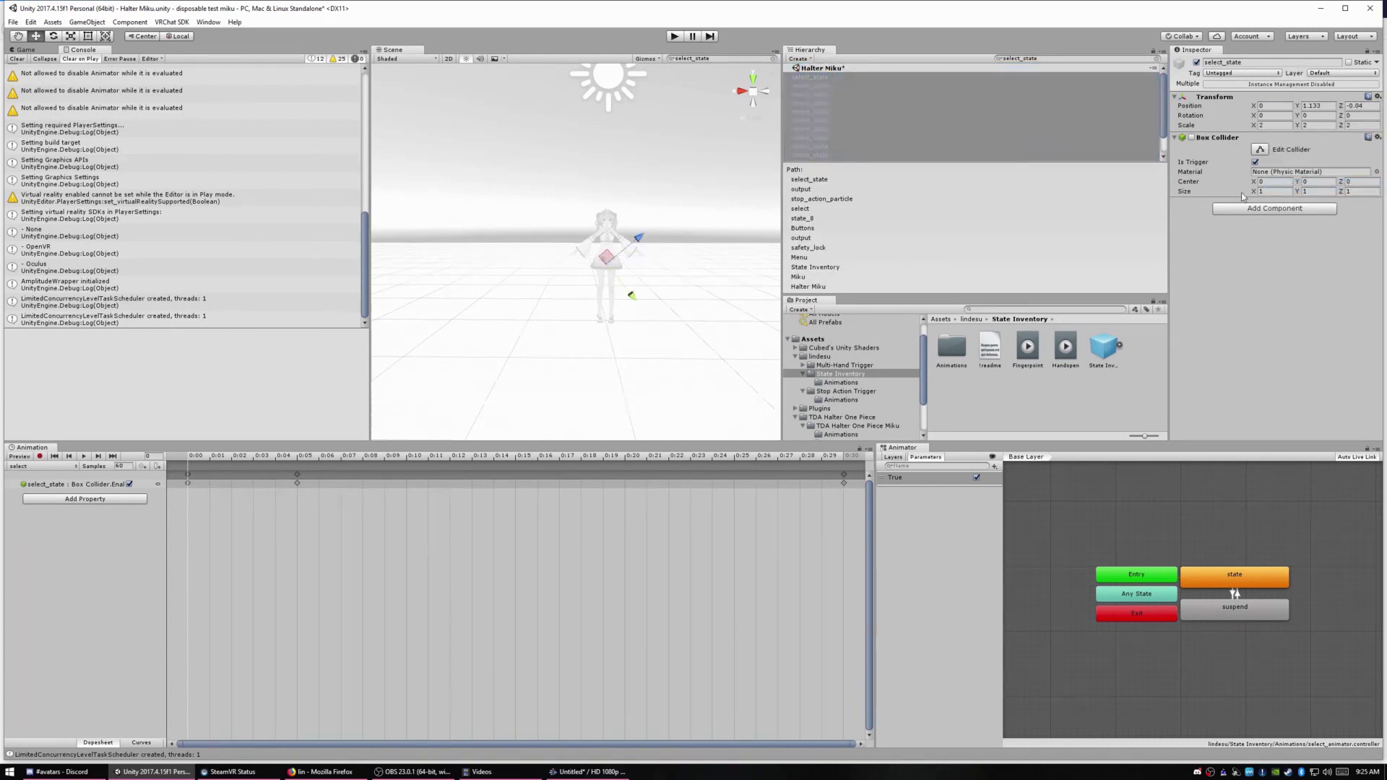
pyautogui.click(810, 114)
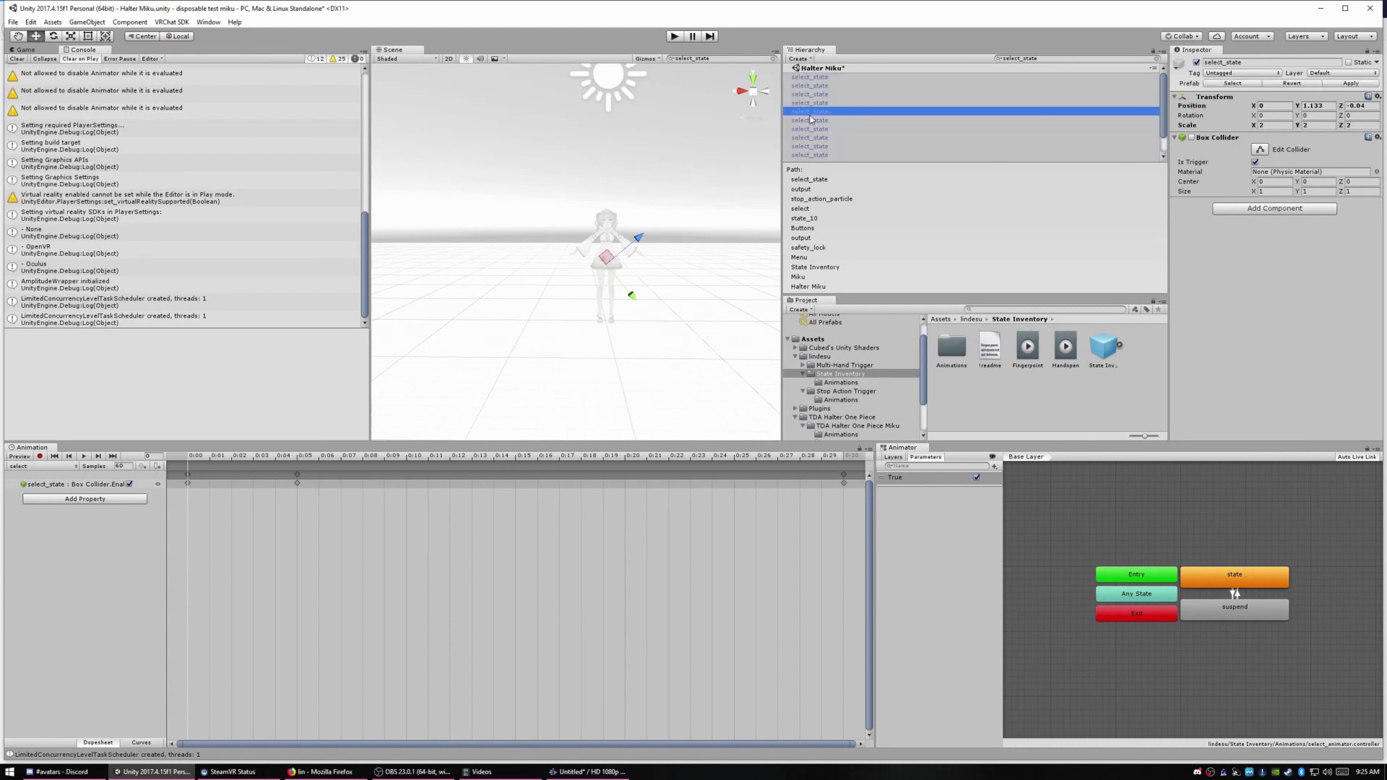
pyautogui.click(1156, 61)
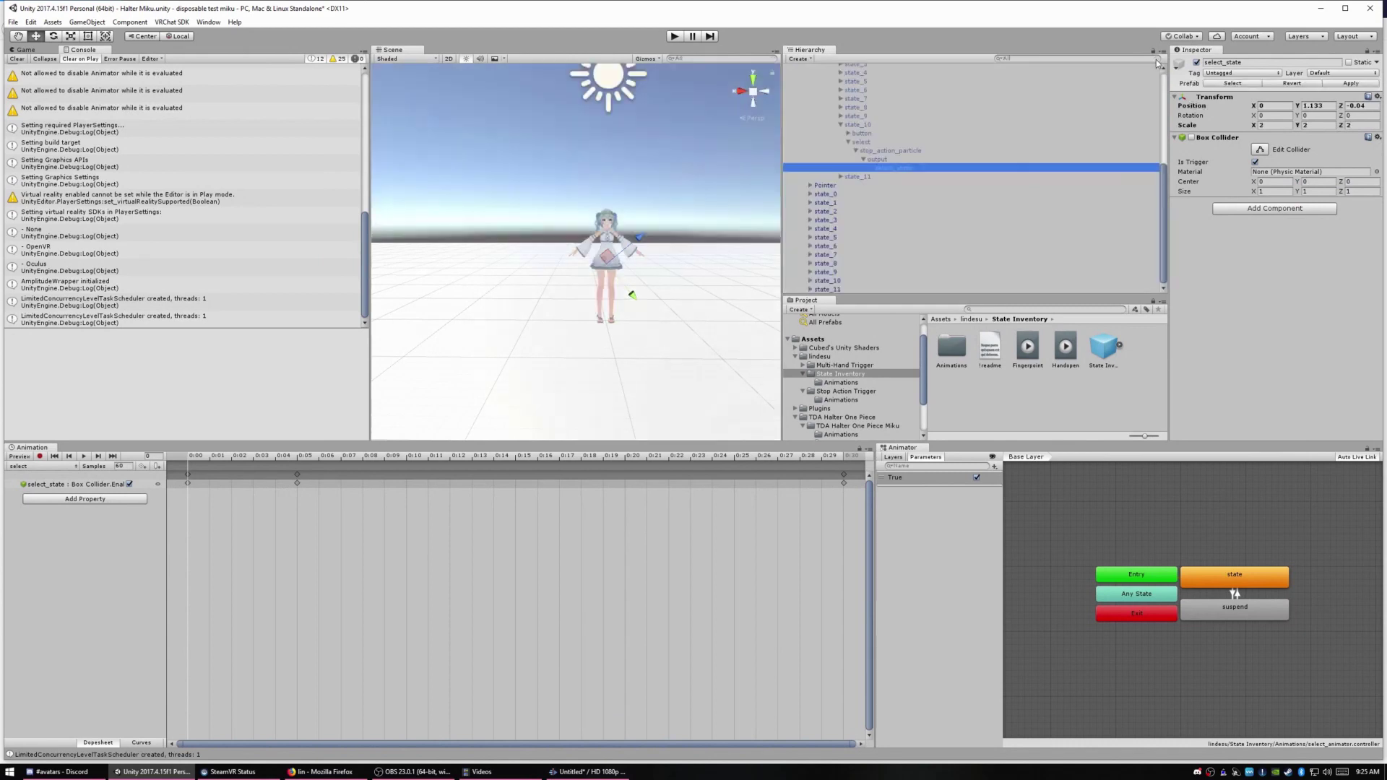
# - Create an empty child object under the Left wrist bone in the avatar's armature
pyautogui.moveTo(1162, 205); pyautogui.dragTo(1146, 131)
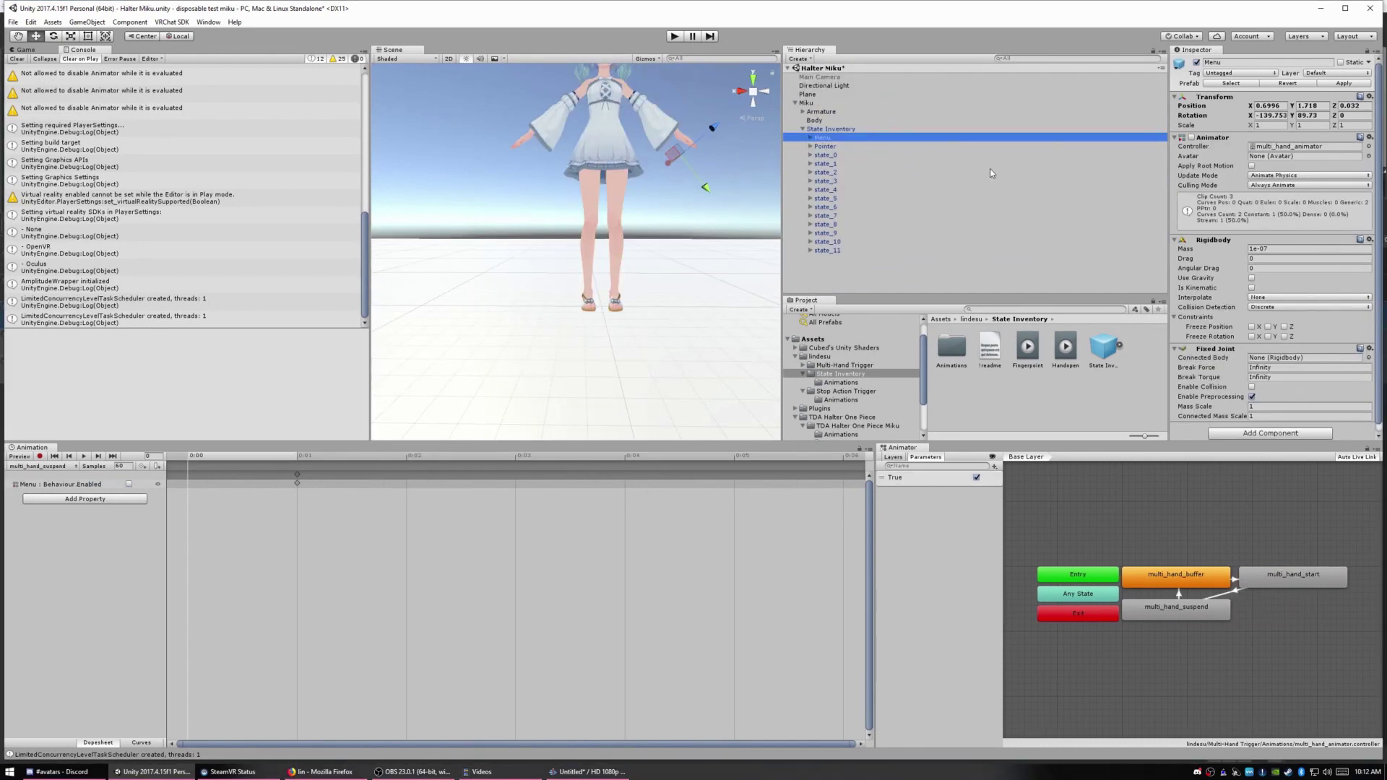
pyautogui.click(802, 112)
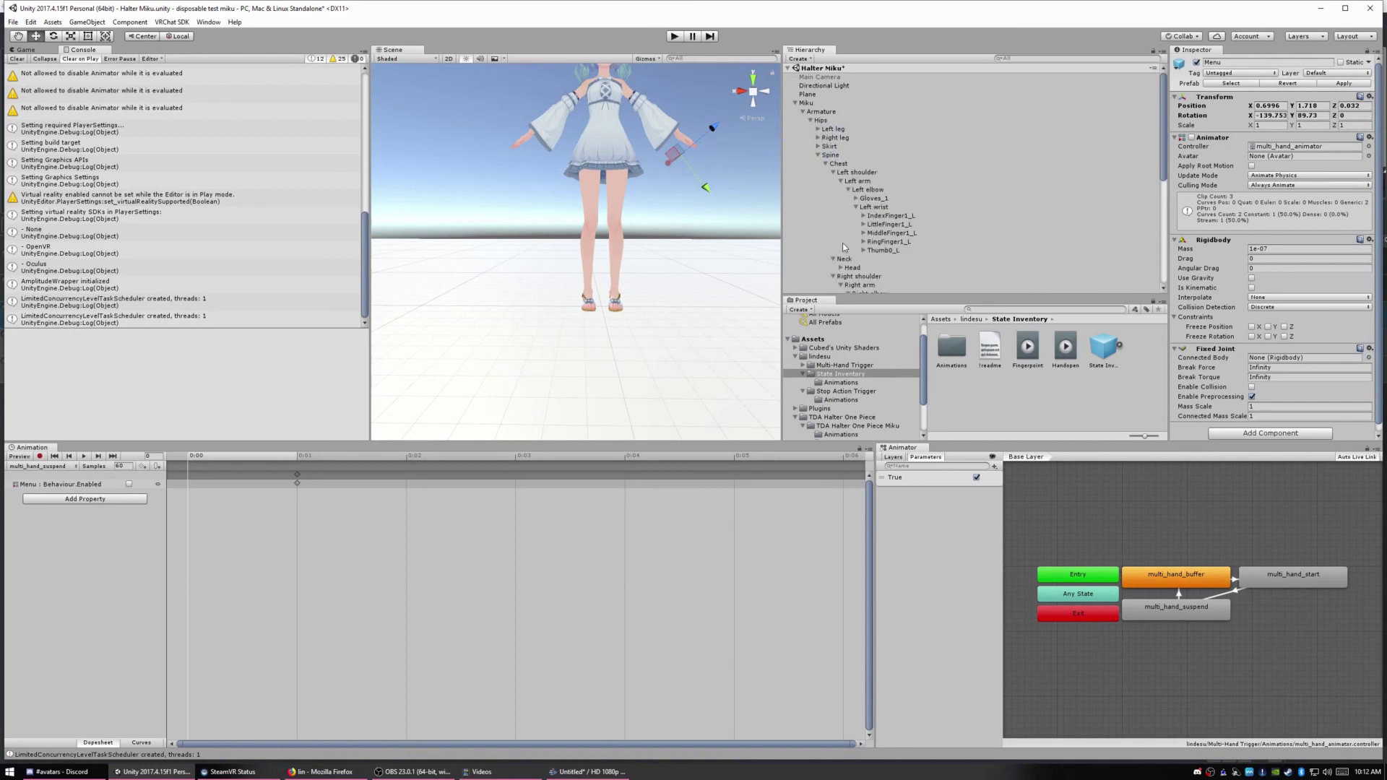
pyautogui.moveTo(1165, 150); pyautogui.dragTo(1161, 183)
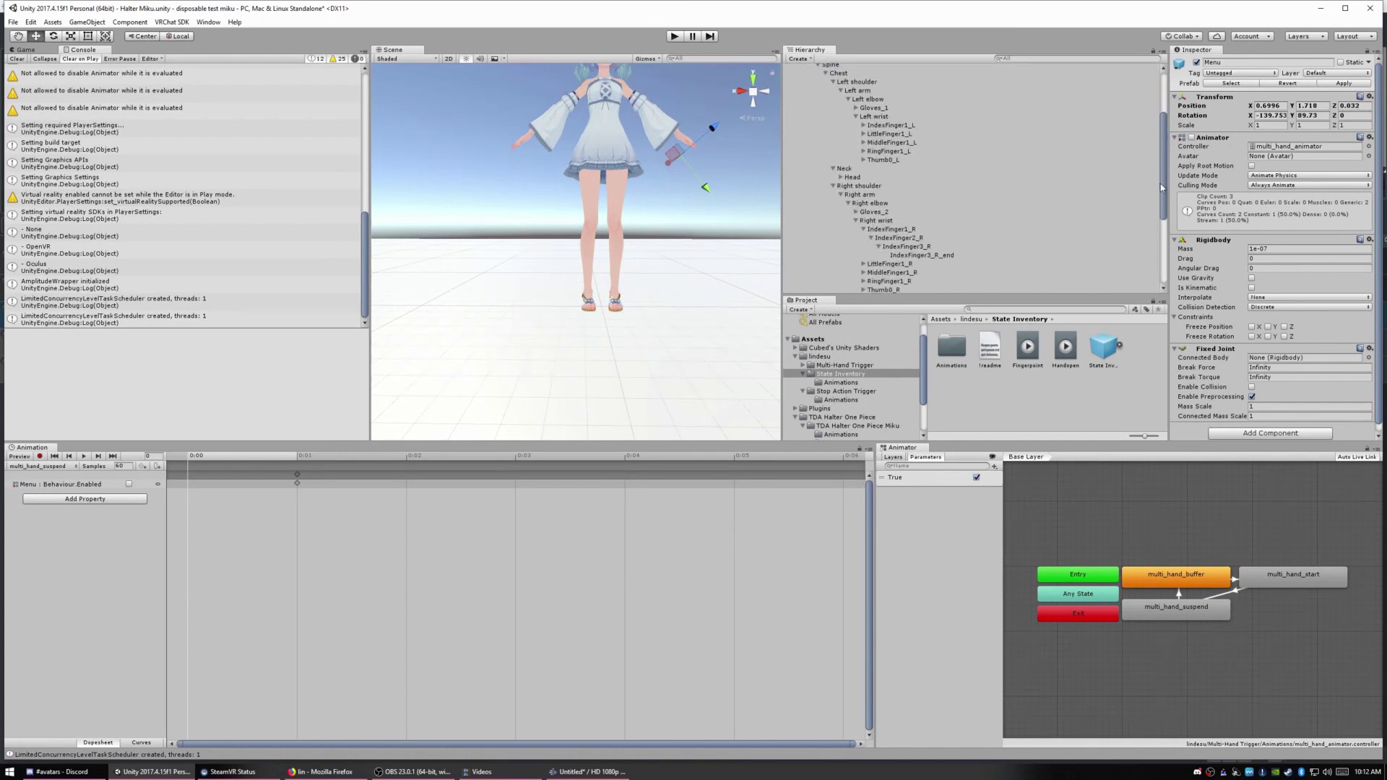
pyautogui.click(878, 119)
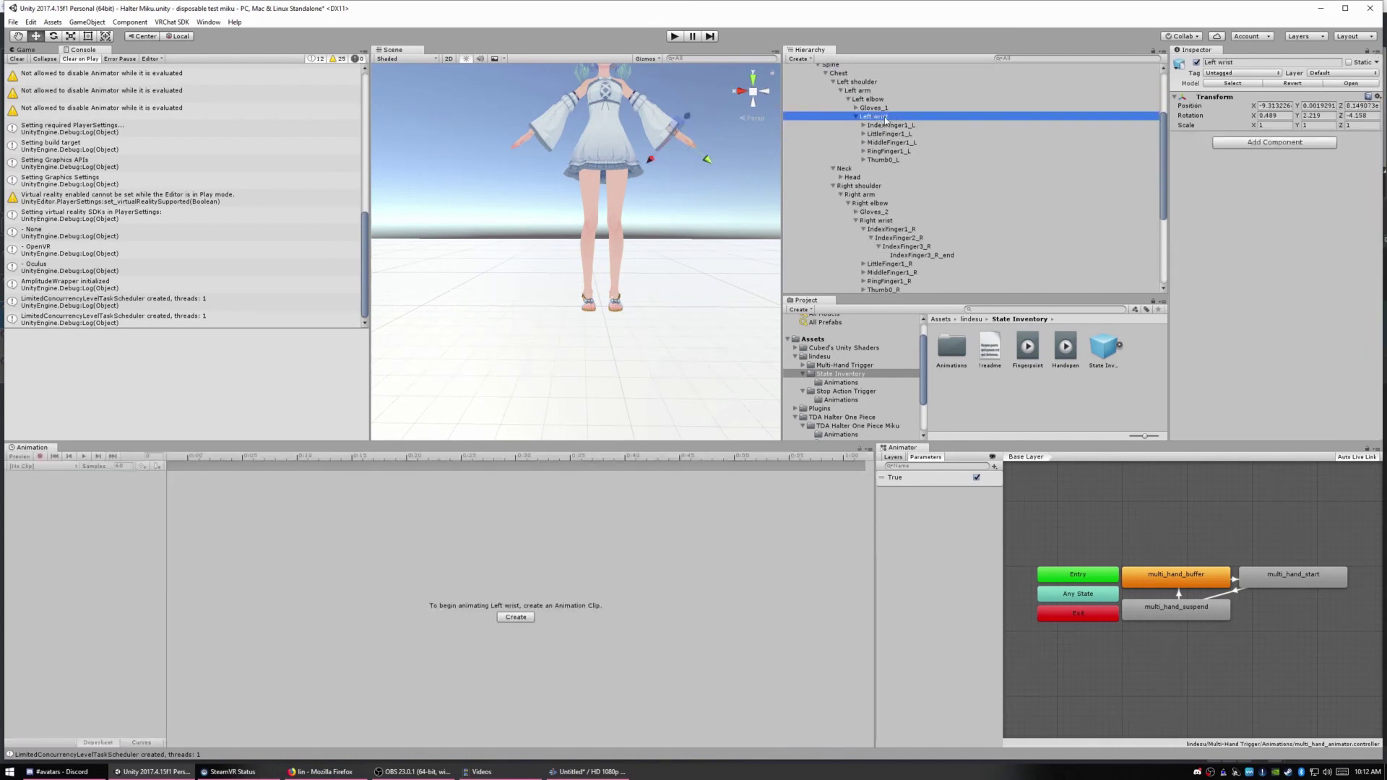
pyautogui.rightClick(885, 120)
pyautogui.click(900, 231)
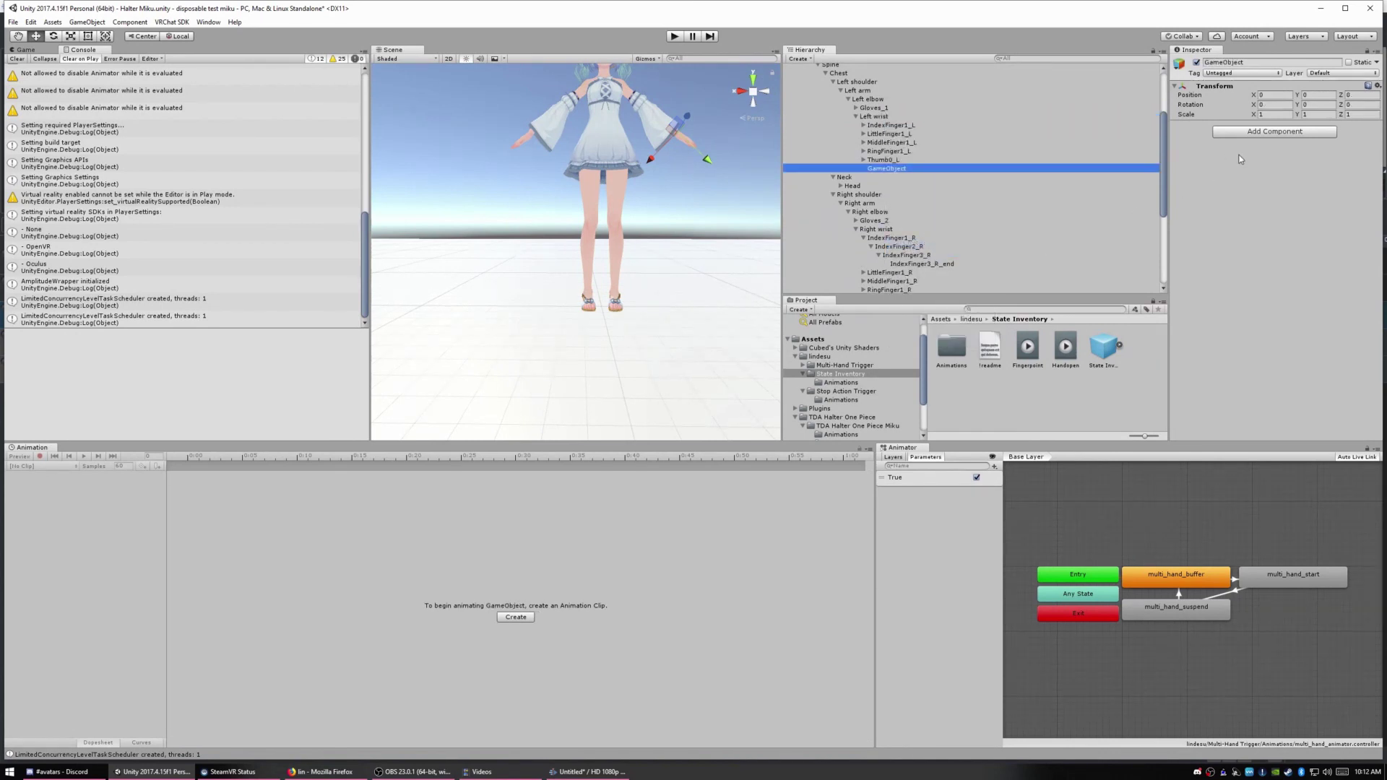
# - Add a Rigidbody with gravity off and Is Kinematic on to the new object, and rename it left_wrist_rigidbody
pyautogui.click(1262, 133)
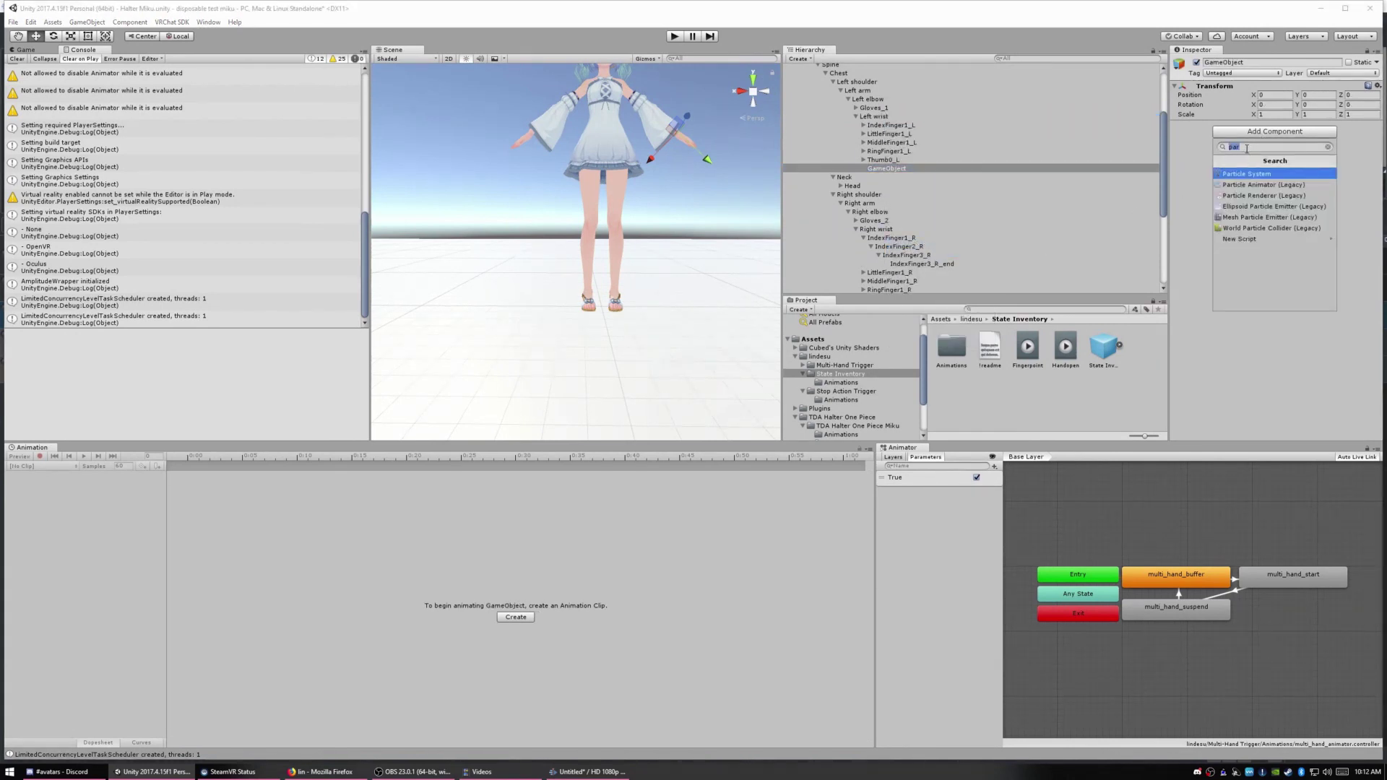
pyautogui.write('ri')
pyautogui.press('Return')
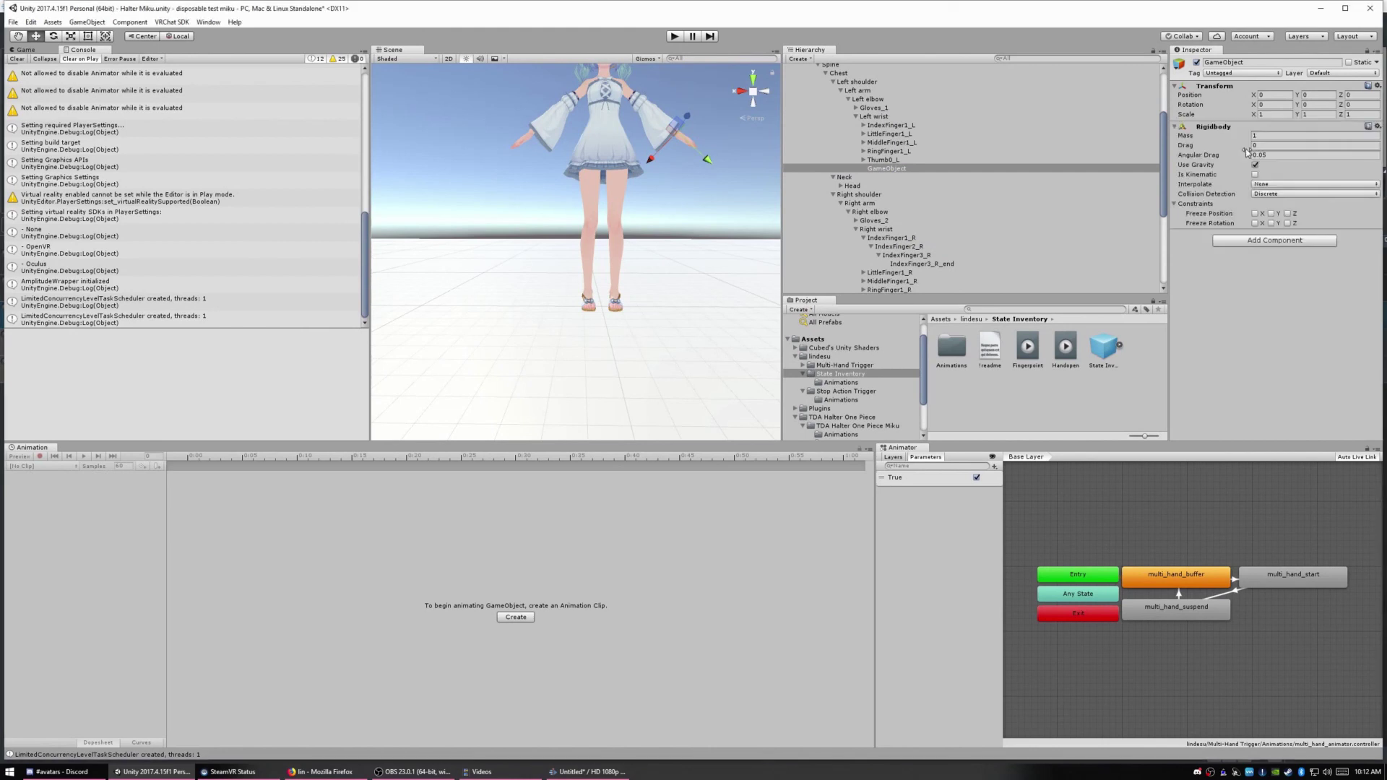
pyautogui.click(1255, 165)
pyautogui.click(893, 168)
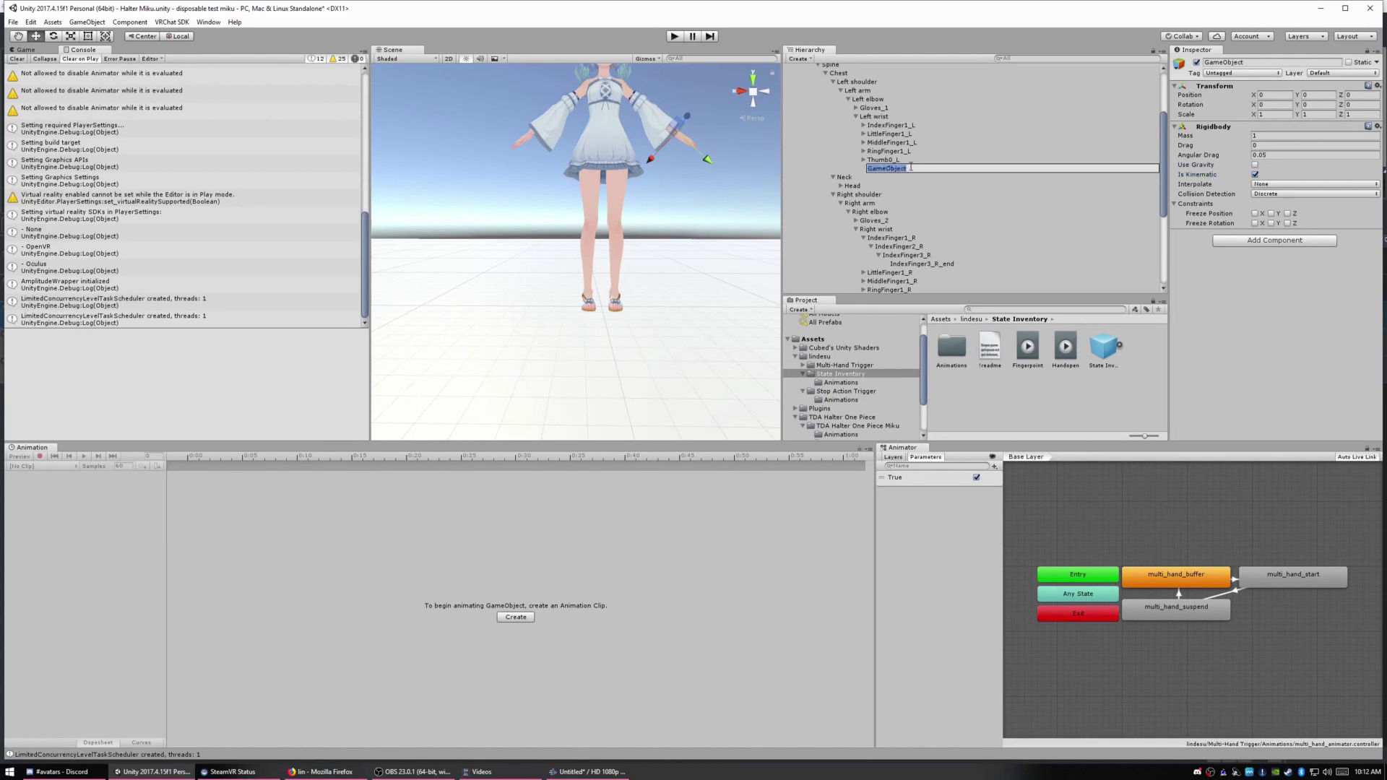
pyautogui.write('_wrist_rigidbody')
pyautogui.press('Return')
# - Set the Connected Body of the Menu's Fixed Joint to left_wrist_rigidbody
pyautogui.moveTo(1163, 152); pyautogui.dragTo(1164, 204)
pyautogui.click(852, 209)
pyautogui.click(1369, 358)
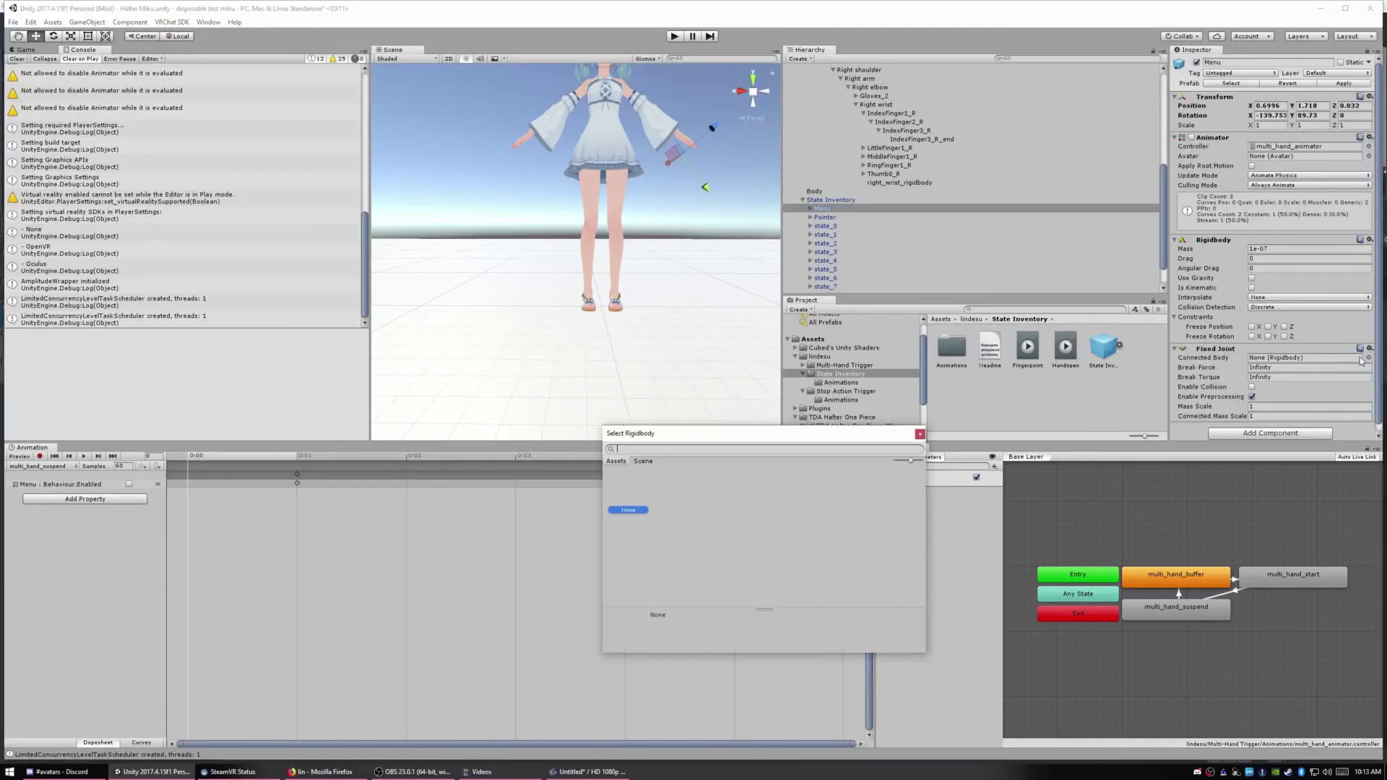
pyautogui.click(659, 479)
pyautogui.click(920, 435)
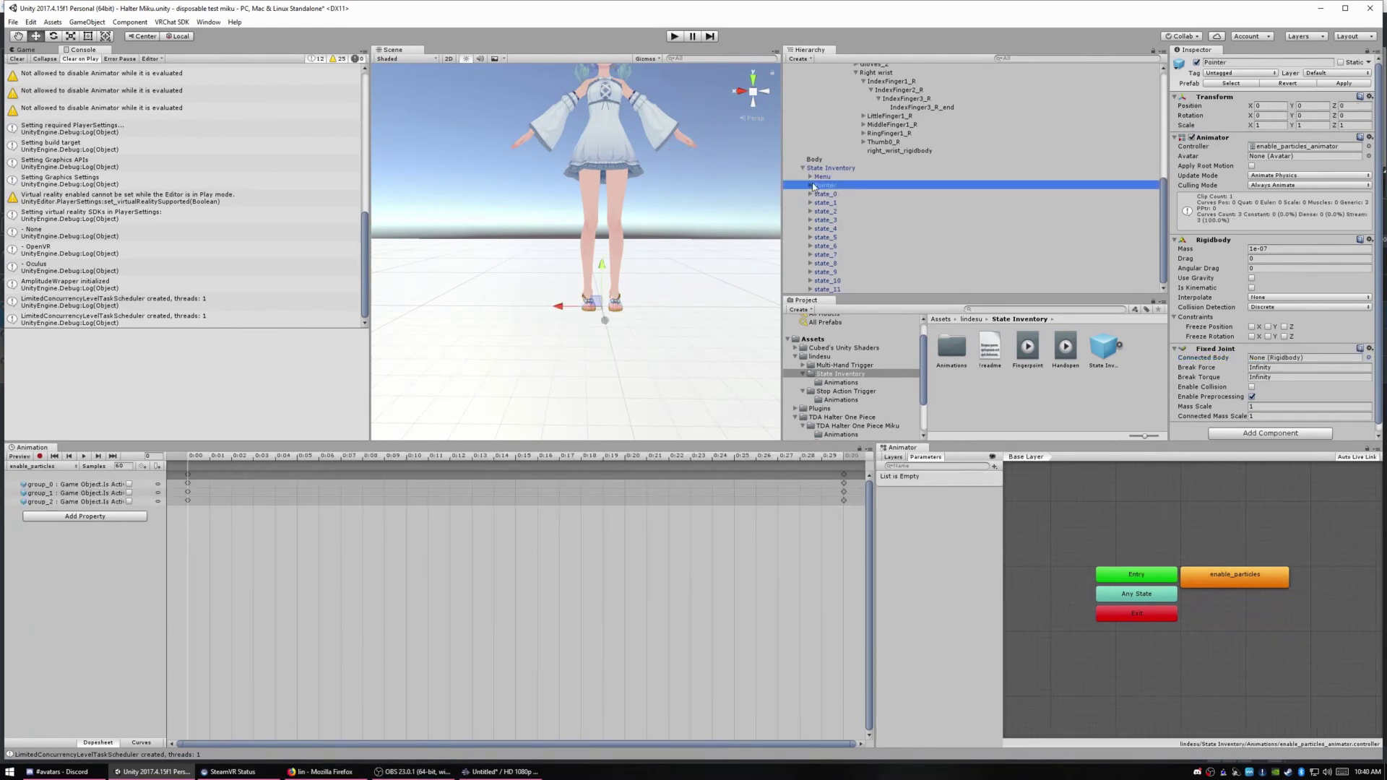
# - Move the Pointer object from the avatar's feet to its right index fingertip, at about X 0.5228, Y 0.93, Z 0.0296
pyautogui.moveTo(602, 266); pyautogui.dragTo(603, 153)
pyautogui.moveTo(559, 193); pyautogui.dragTo(482, 194)
pyautogui.keyDown('alt'); pyautogui.moveTo(483, 194); pyautogui.dragTo(527, 198); pyautogui.keyUp('alt')
pyautogui.moveTo(527, 198); pyautogui.dragTo(686, 165, button='middle')
pyautogui.moveTo(593, 247); pyautogui.dragTo(592, 188)
pyautogui.moveTo(633, 229); pyautogui.dragTo(611, 172)
pyautogui.keyDown('alt'); pyautogui.moveTo(611, 172); pyautogui.dragTo(752, 144); pyautogui.keyUp('alt')
pyautogui.moveTo(404, 246); pyautogui.dragTo(669, 249, button='middle')
pyautogui.moveTo(667, 269); pyautogui.dragTo(715, 269)
pyautogui.keyDown('alt'); pyautogui.moveTo(578, 289); pyautogui.dragTo(723, 217); pyautogui.keyUp('alt')
pyautogui.moveTo(491, 253); pyautogui.dragTo(572, 249, button='middle')
pyautogui.moveTo(548, 252); pyautogui.dragTo(499, 170)
pyautogui.moveTo(595, 282); pyautogui.dragTo(603, 282)
pyautogui.keyDown('alt'); pyautogui.moveTo(470, 310); pyautogui.dragTo(578, 275); pyautogui.keyUp('alt')
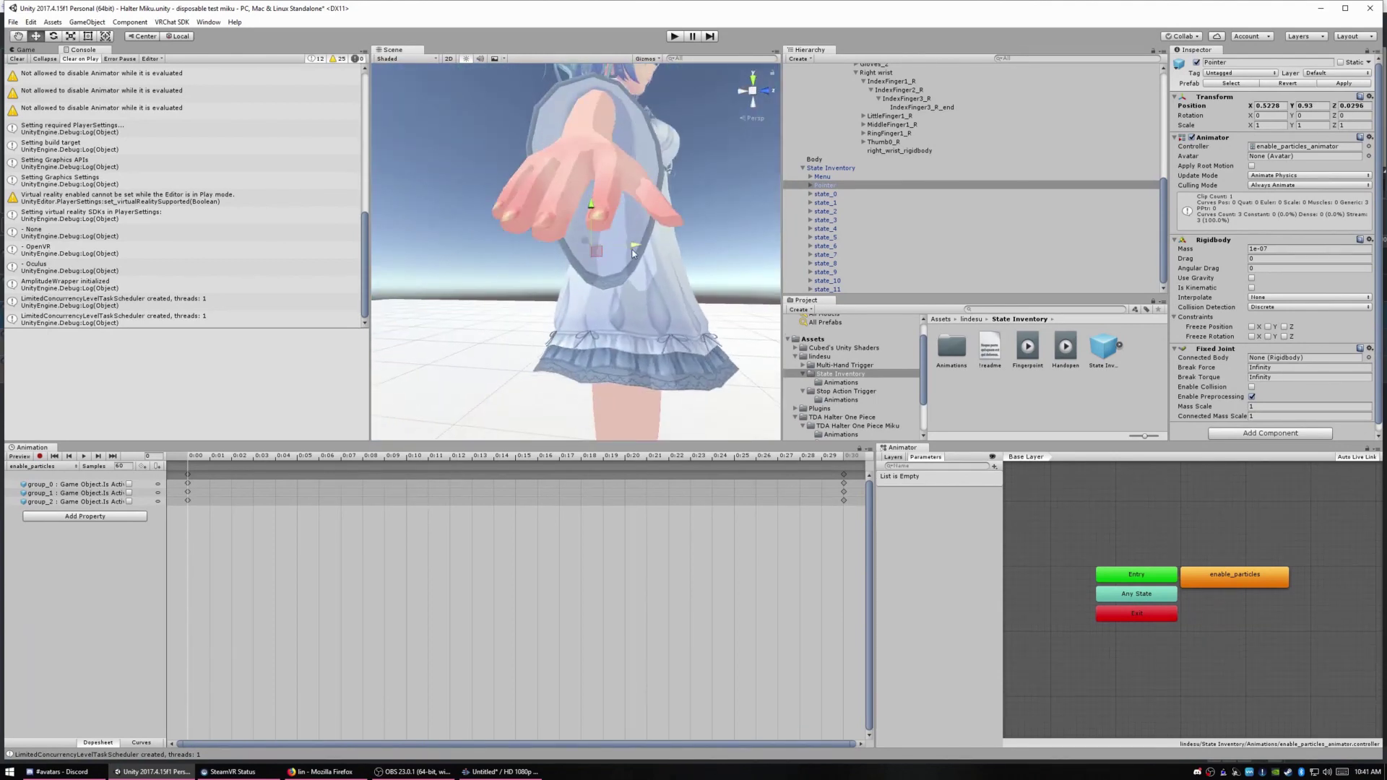
# - Fine-position the Pointer at the tip of the right index finger, at about X 0.5187, Y 0.9334, Z 0.032
pyautogui.moveTo(564, 217); pyautogui.dragTo(647, 200, button='middle')
pyautogui.keyDown('alt'); pyautogui.moveTo(647, 200); pyautogui.dragTo(571, 231); pyautogui.keyUp('alt')
pyautogui.moveTo(571, 231); pyautogui.dragTo(663, 254, button='middle')
pyautogui.keyDown('alt'); pyautogui.moveTo(663, 254); pyautogui.dragTo(651, 278); pyautogui.keyUp('alt')
# - Create an empty child object under the IndexFinger3_R_end bone of the right hand
pyautogui.moveTo(1163, 230); pyautogui.dragTo(1163, 164)
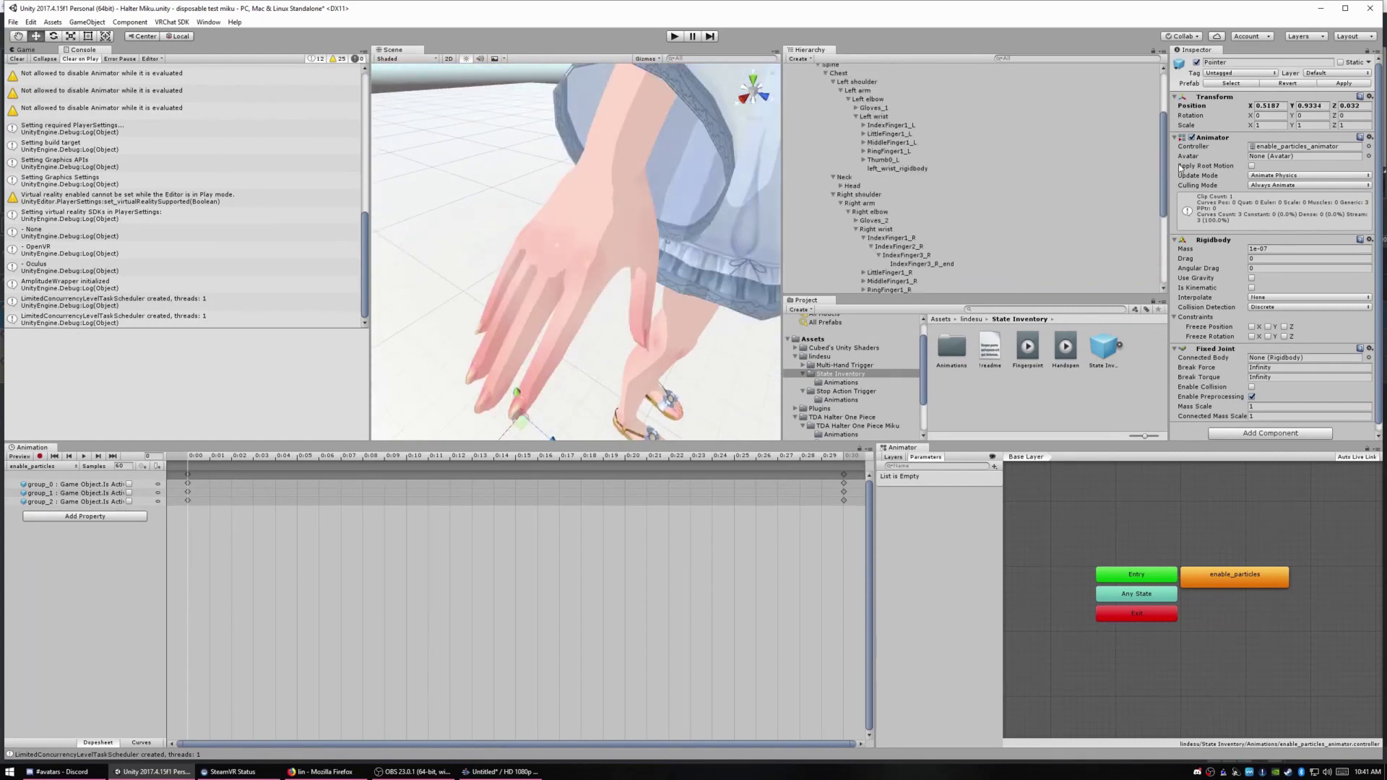
pyautogui.click(965, 265)
pyautogui.rightClick(965, 265)
pyautogui.click(995, 389)
# - Add a Rigidbody with gravity off and Is Kinematic on to the fingertip object, and rename it right_index_rigidbody
pyautogui.click(1275, 131)
pyautogui.write('rigid')
pyautogui.press('Return')
pyautogui.click(1255, 165)
pyautogui.click(1255, 174)
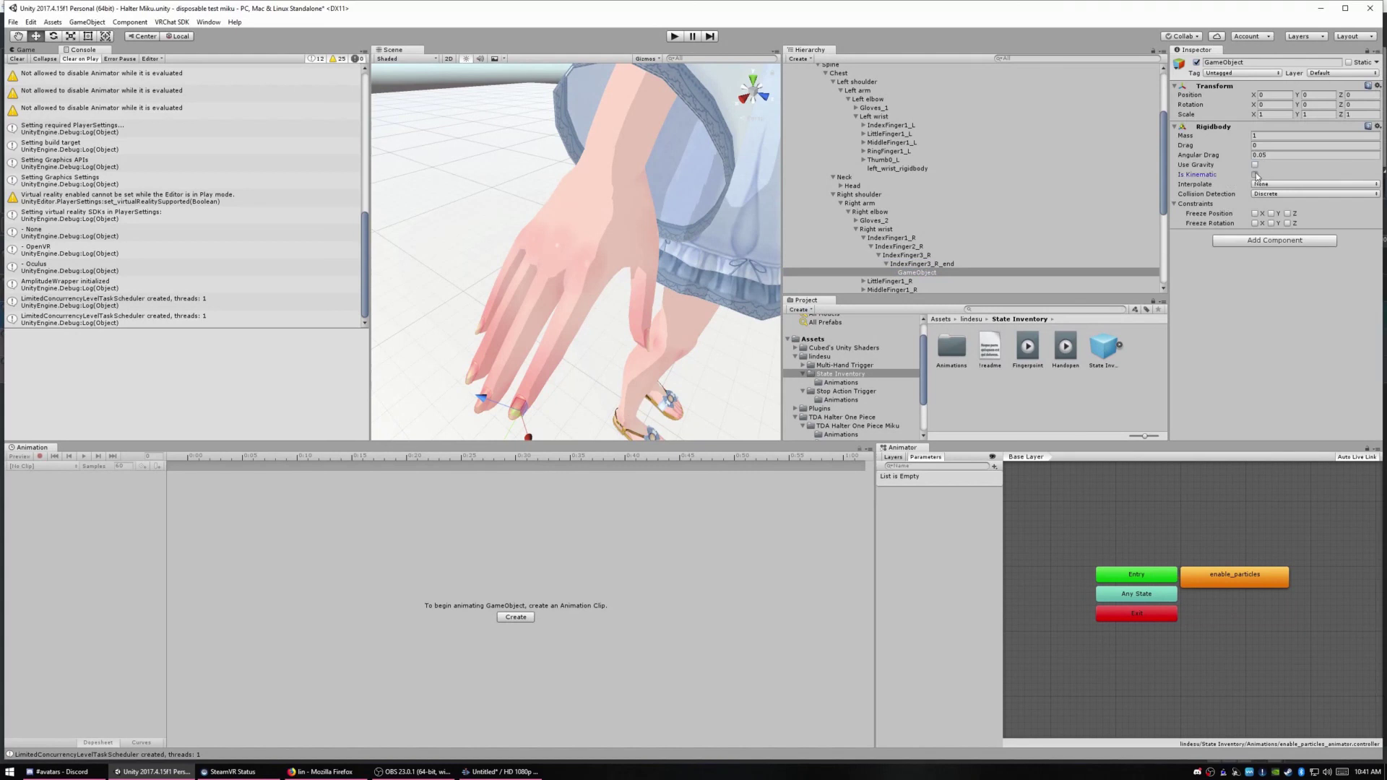
pyautogui.click(1249, 62)
pyautogui.write('right_index_rigidbody')
pyautogui.press('Return')
# - Set the Connected Body of the Pointer's Fixed Joint to right_index_rigidbody
pyautogui.scroll(-5, 1155, 237)
pyautogui.click(829, 186)
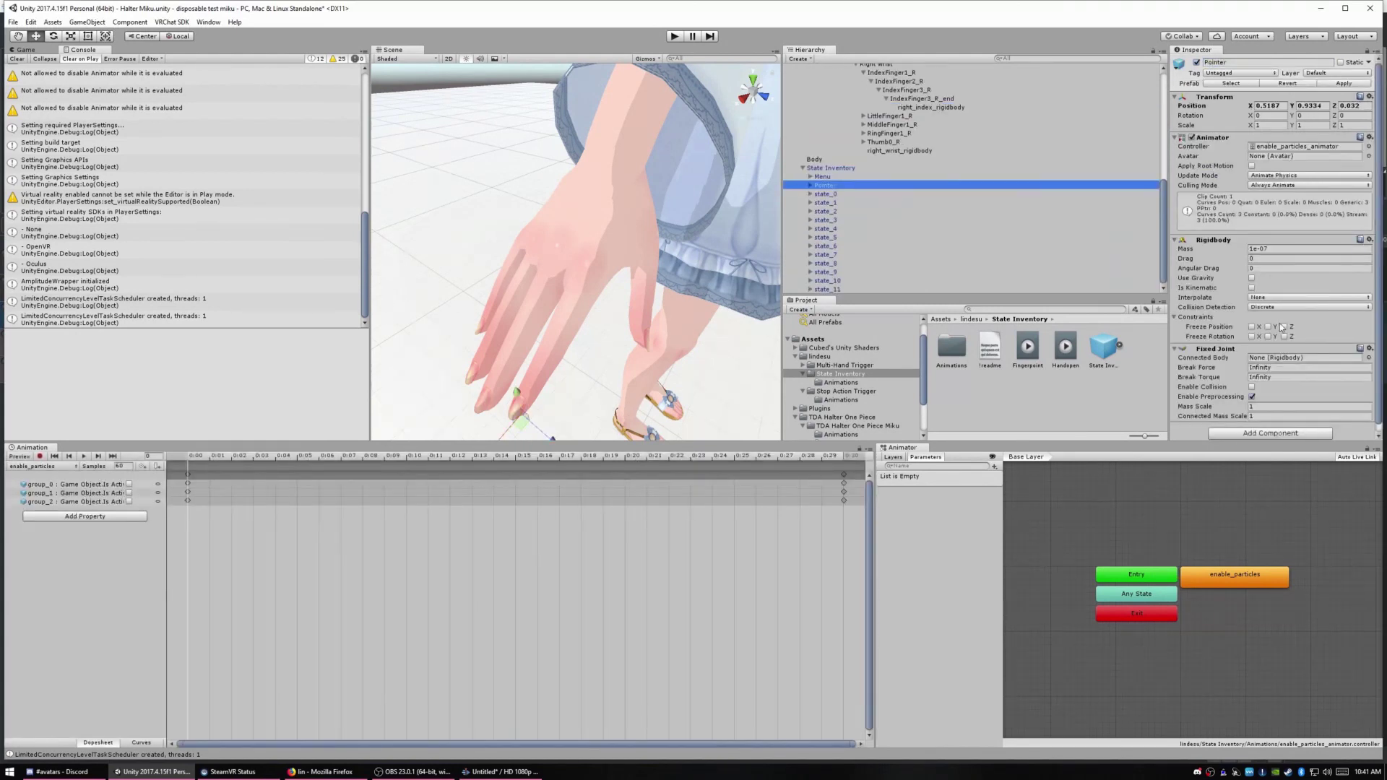
pyautogui.click(1368, 357)
pyautogui.doubleClick(684, 504)
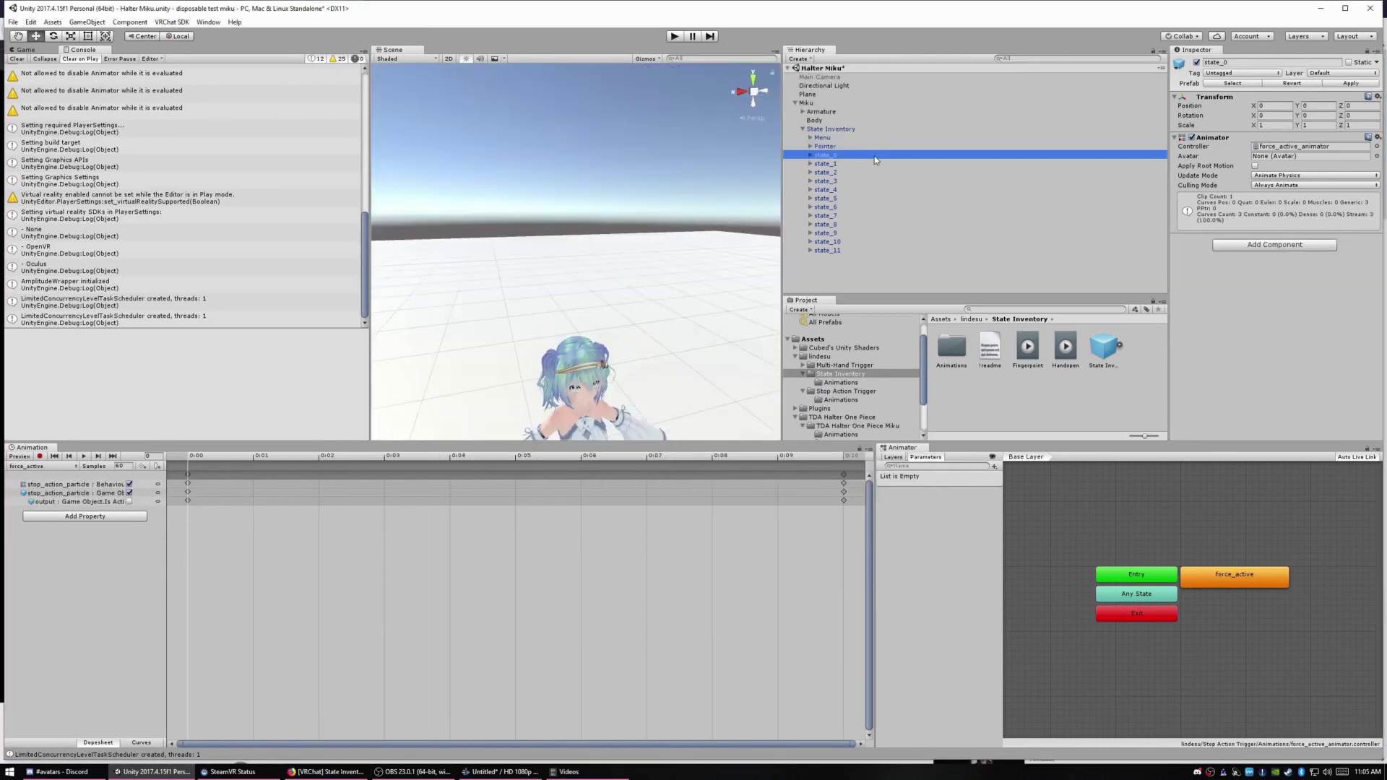
# - Expand state_0 down to its Set object and create a Cube as its child
pyautogui.keyDown('alt'); pyautogui.click(810, 155); pyautogui.keyUp('alt')
pyautogui.click(865, 181)
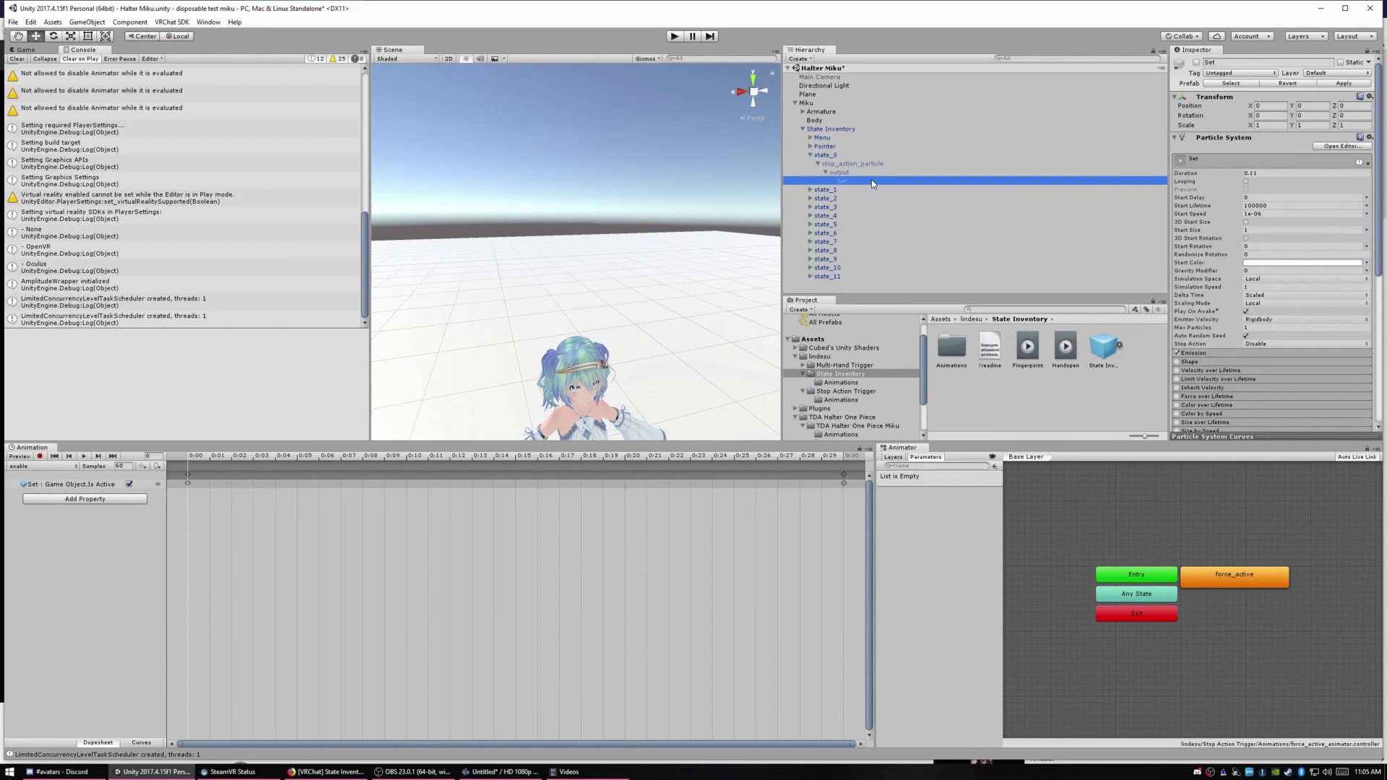
pyautogui.rightClick(873, 183)
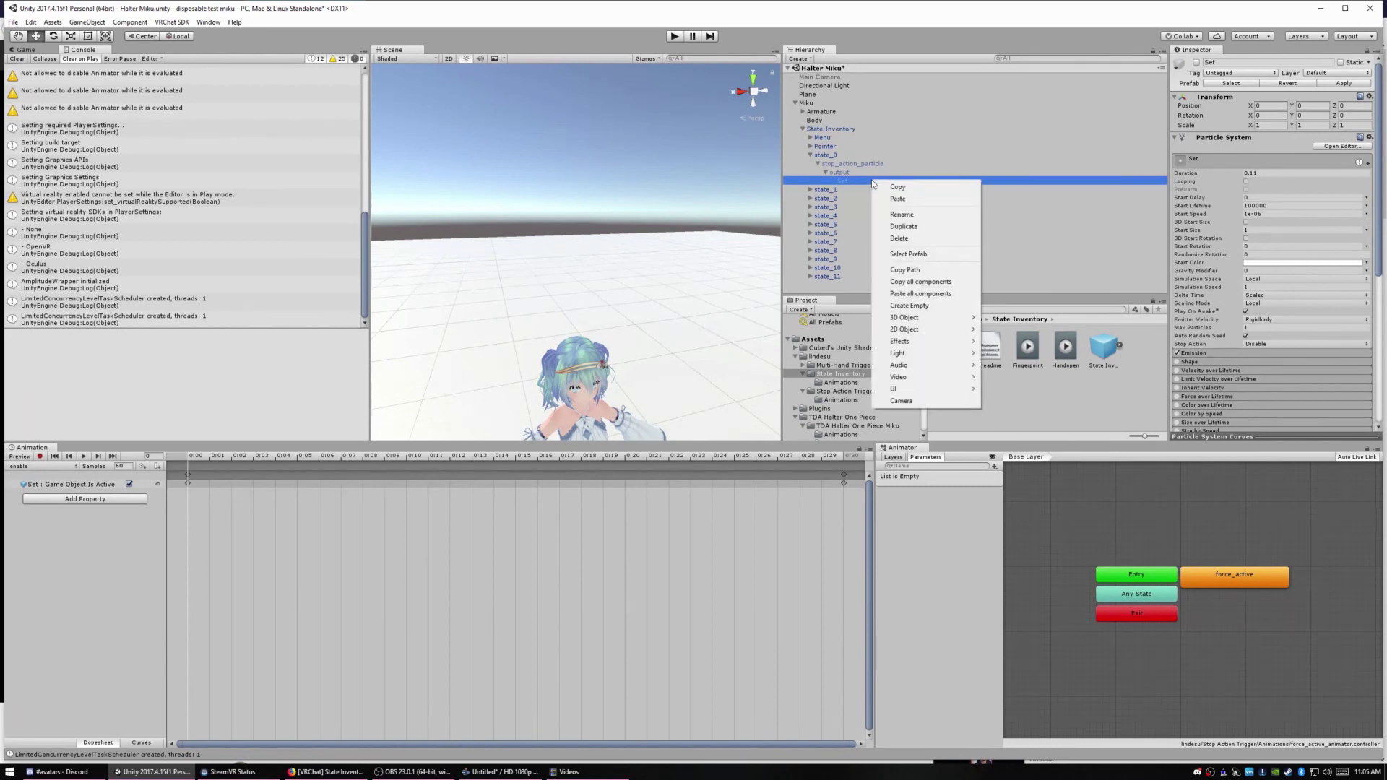
pyautogui.moveTo(897, 318)
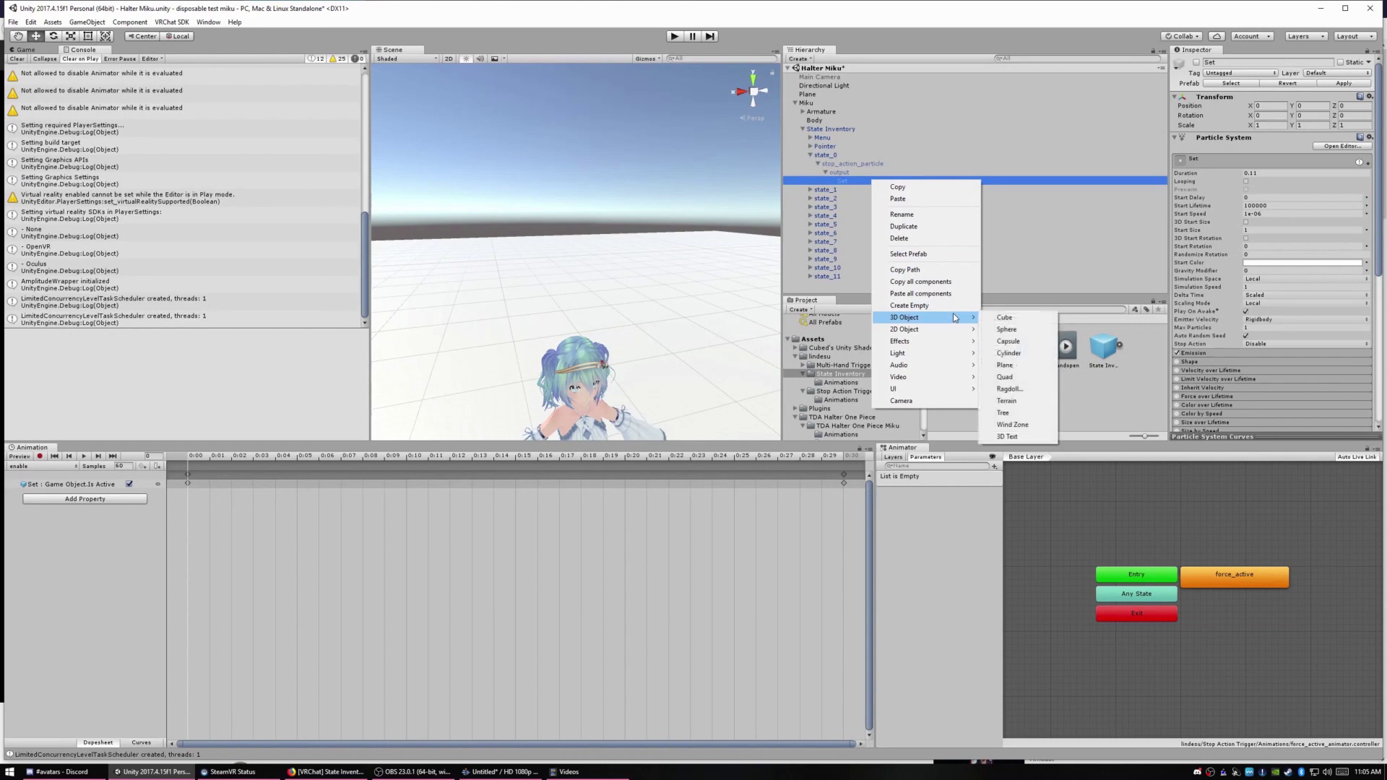
pyautogui.click(1013, 318)
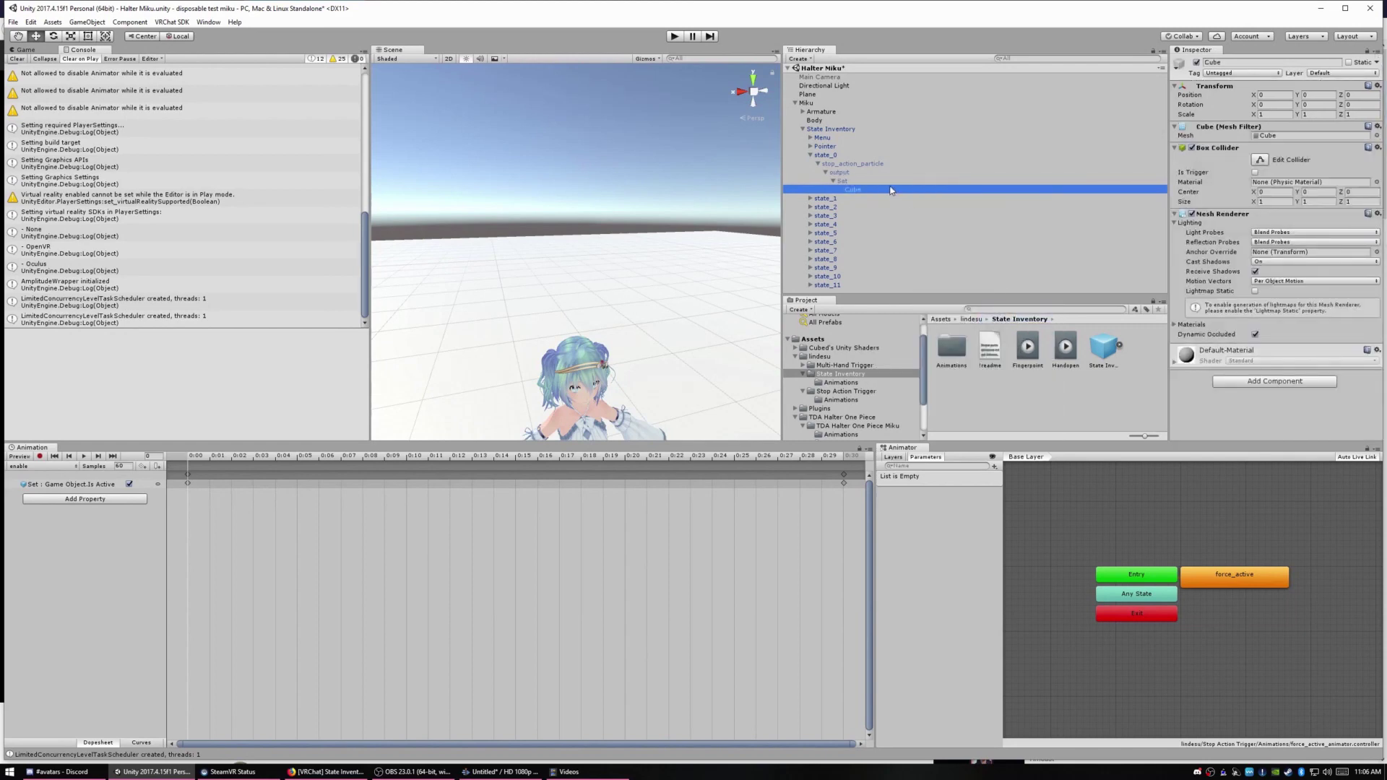
# - In Play mode, move the cube above the avatar's head to about Y 1.66 and scale it to about 0.33 × 0.15 × 0.32
pyautogui.click(675, 38)
pyautogui.click(822, 189)
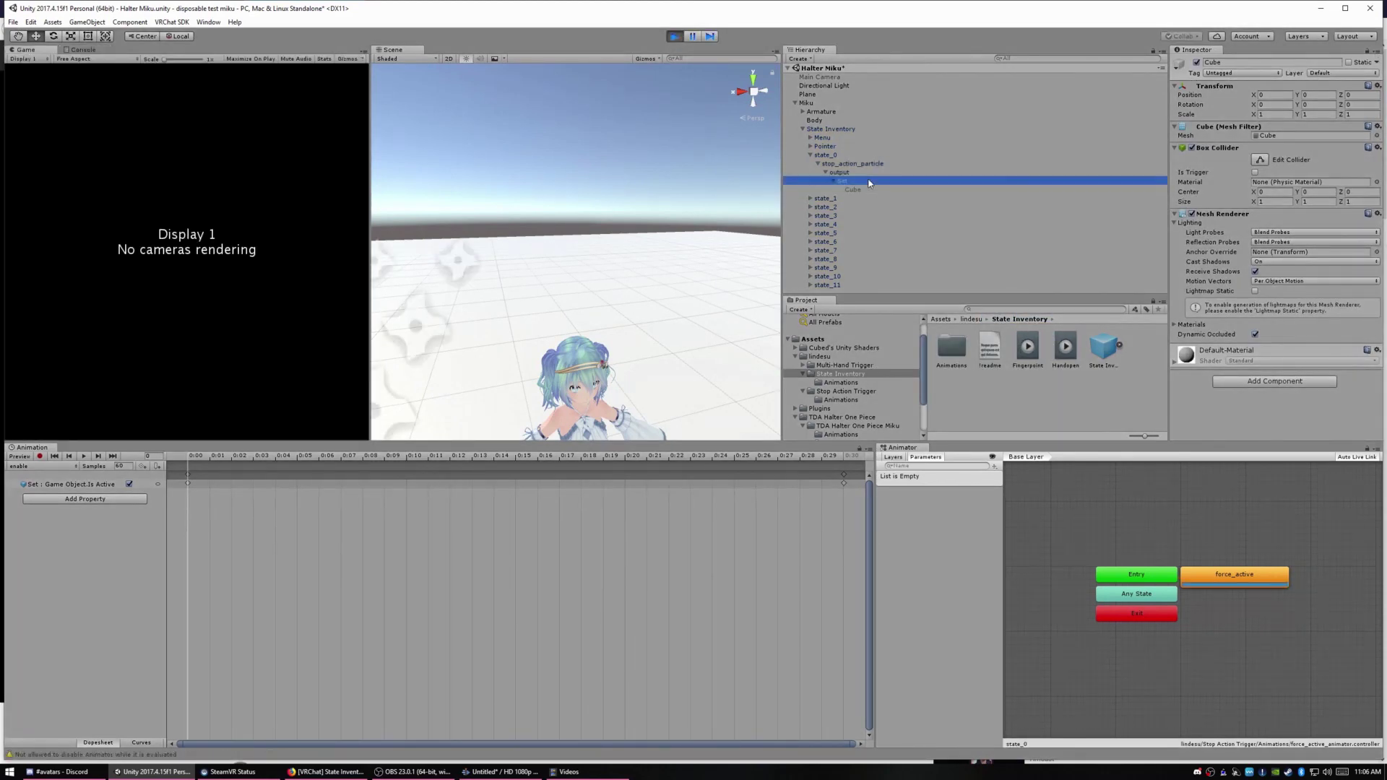
pyautogui.moveTo(630, 372); pyautogui.dragTo(649, 157, button='middle')
pyautogui.moveTo(593, 385); pyautogui.dragTo(590, 249)
pyautogui.moveTo(654, 275); pyautogui.dragTo(662, 404, button='middle')
pyautogui.moveTo(587, 374); pyautogui.dragTo(697, 412)
pyautogui.press('r')
pyautogui.moveTo(595, 266); pyautogui.dragTo(594, 287)
pyautogui.moveTo(592, 304); pyautogui.dragTo(462, 206)
pyautogui.press('w')
pyautogui.moveTo(566, 125); pyautogui.dragTo(567, 134)
pyautogui.moveTo(614, 137); pyautogui.dragTo(648, 183, button='middle')
# - Copy the cube's Transform values, exit Play mode, and paste them back onto the cube
pyautogui.click(1378, 86)
pyautogui.click(1315, 137)
pyautogui.click(675, 37)
pyautogui.click(1378, 86)
pyautogui.click(1328, 161)
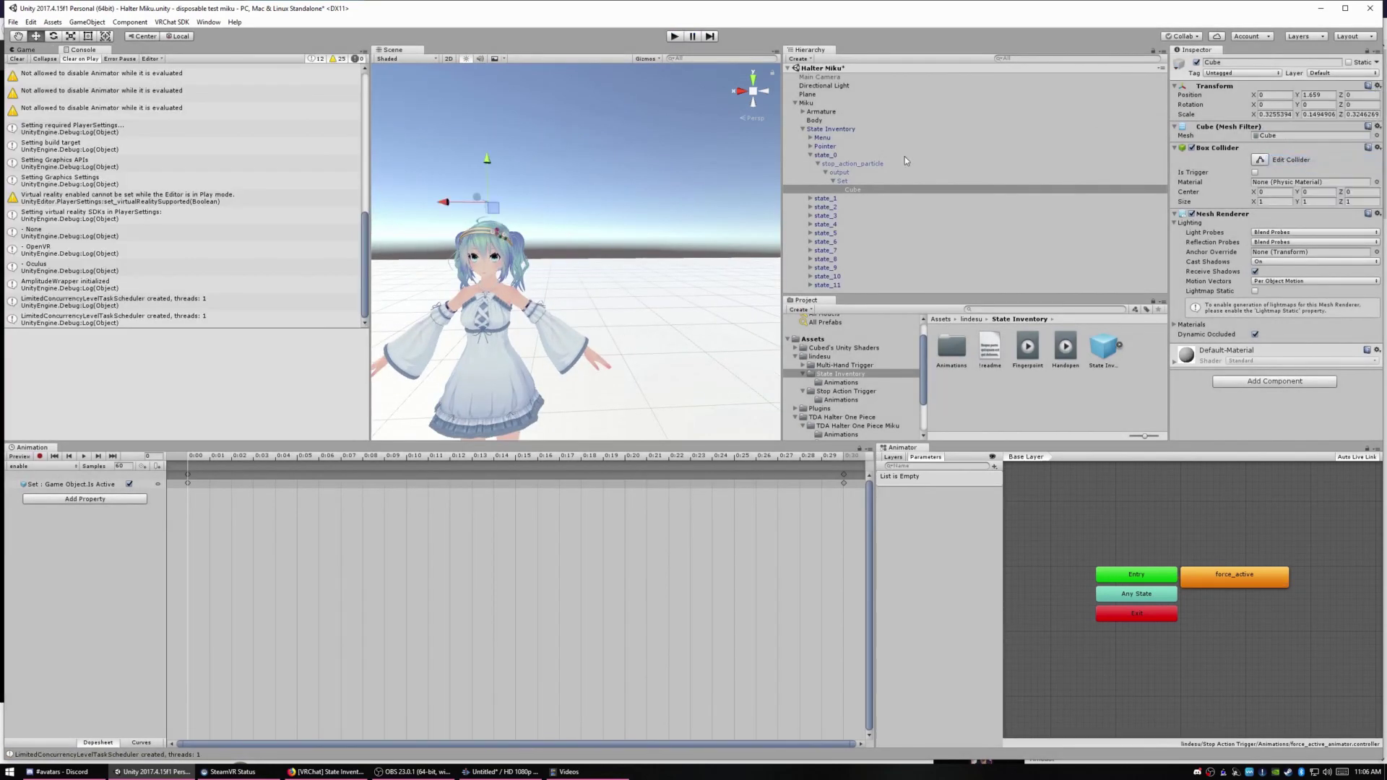
# - Expand the armature and parent state_0 to the Head bone, accepting the loss of the prefab connection
pyautogui.moveTo(555, 174); pyautogui.dragTo(620, 198, button='middle')
pyautogui.keyDown('alt'); pyautogui.moveTo(620, 198); pyautogui.dragTo(703, 191); pyautogui.keyUp('alt')
pyautogui.click(802, 111)
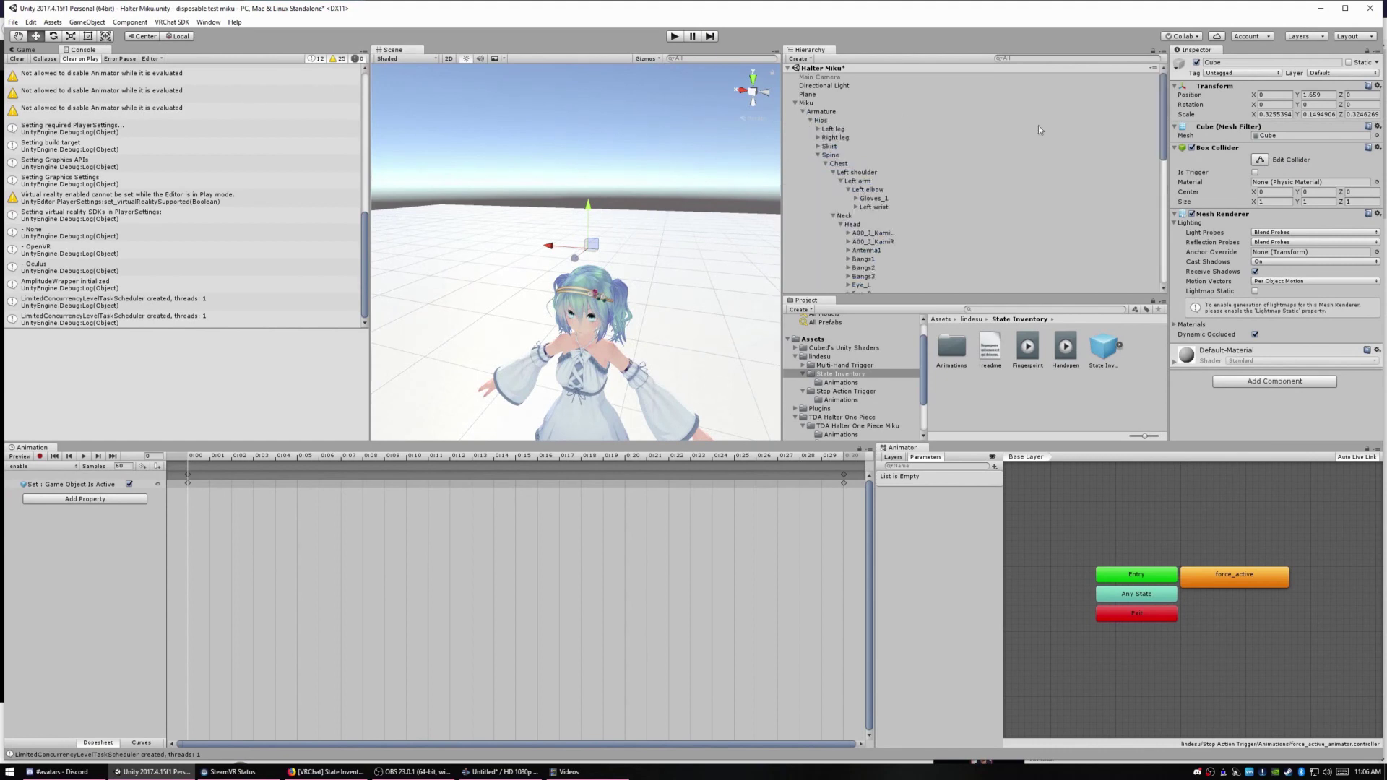
pyautogui.scroll(-10, 939, 203)
pyautogui.moveTo(853, 267); pyautogui.dragTo(857, 121)
pyautogui.click(725, 408)
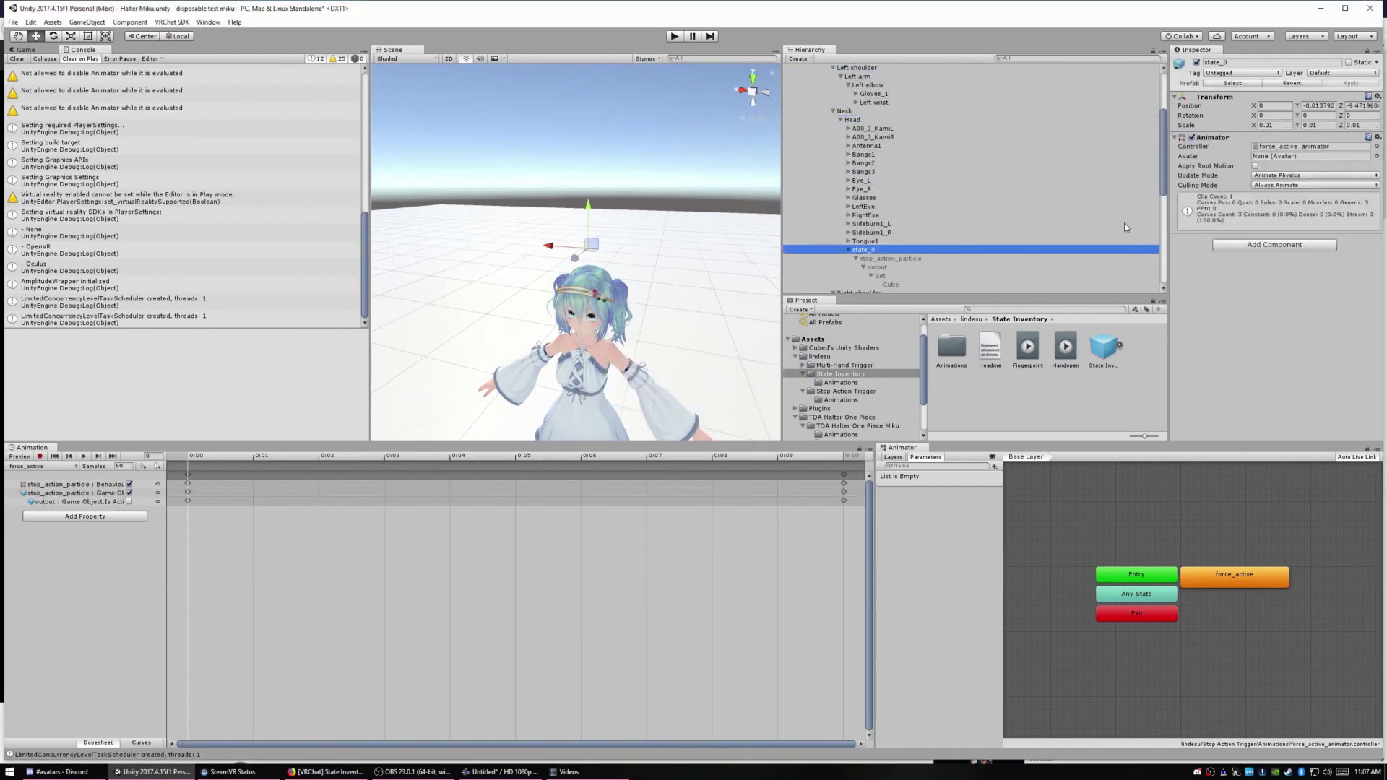
# - Duplicate state_0 under the Head bone and parent the copy to the Spine bone
pyautogui.scroll(-5, 1156, 187)
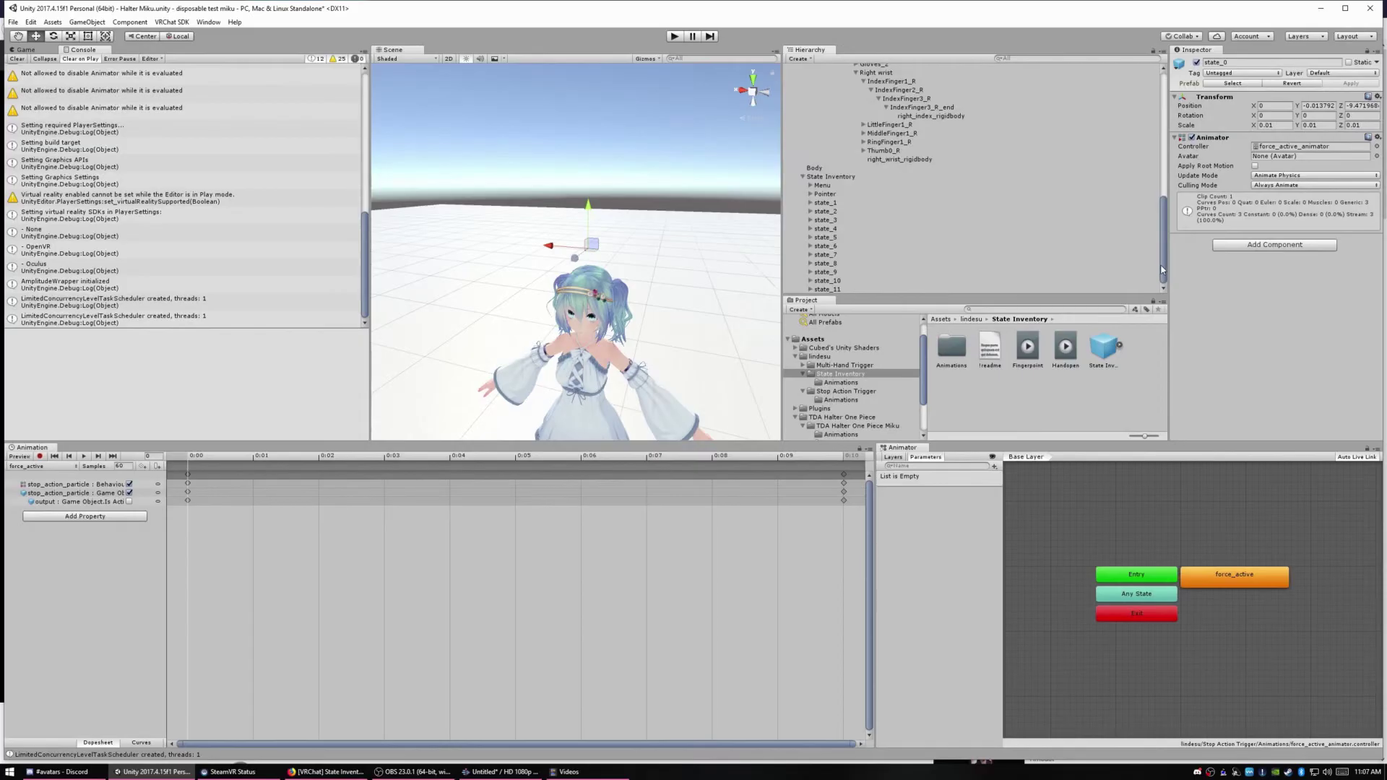
pyautogui.click(1156, 178)
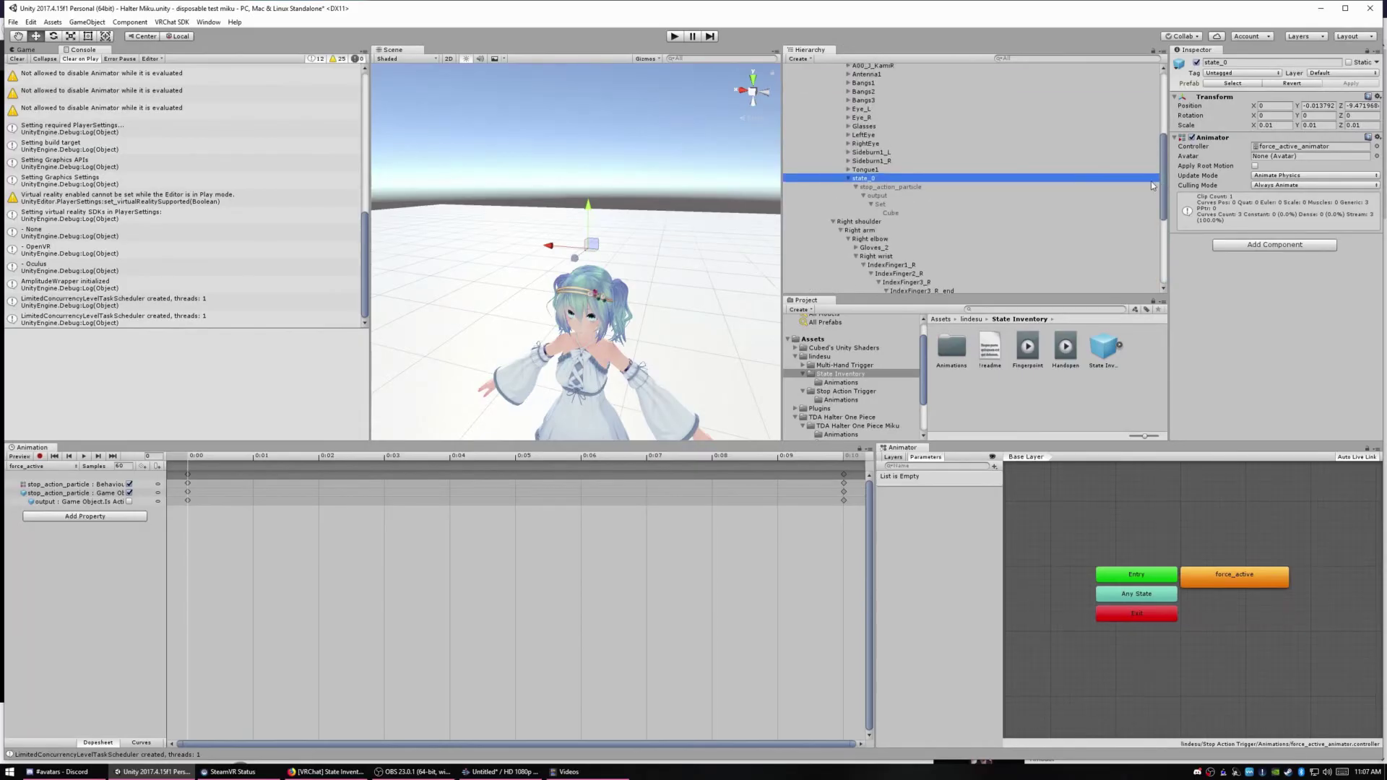
pyautogui.rightClick(903, 212)
pyautogui.click(940, 224)
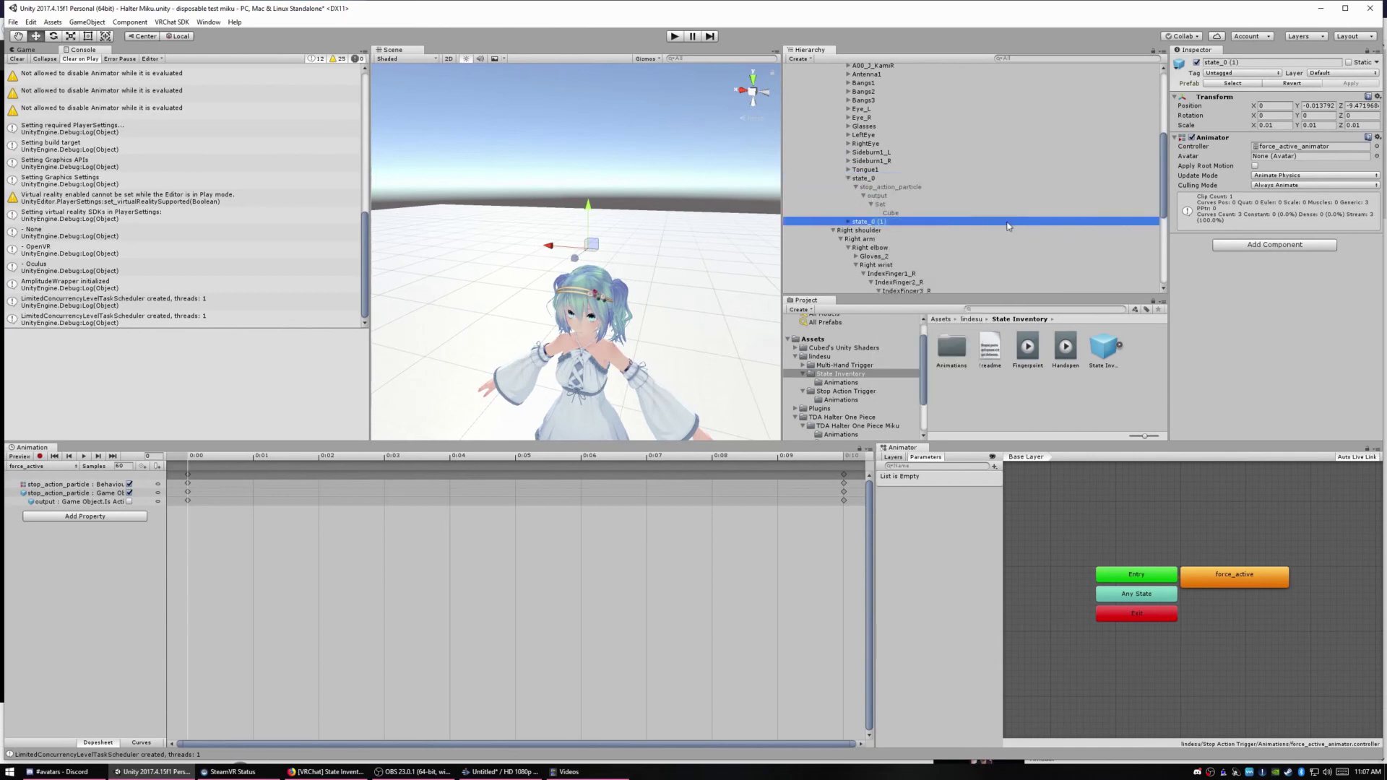
pyautogui.scroll(2, 1162, 149)
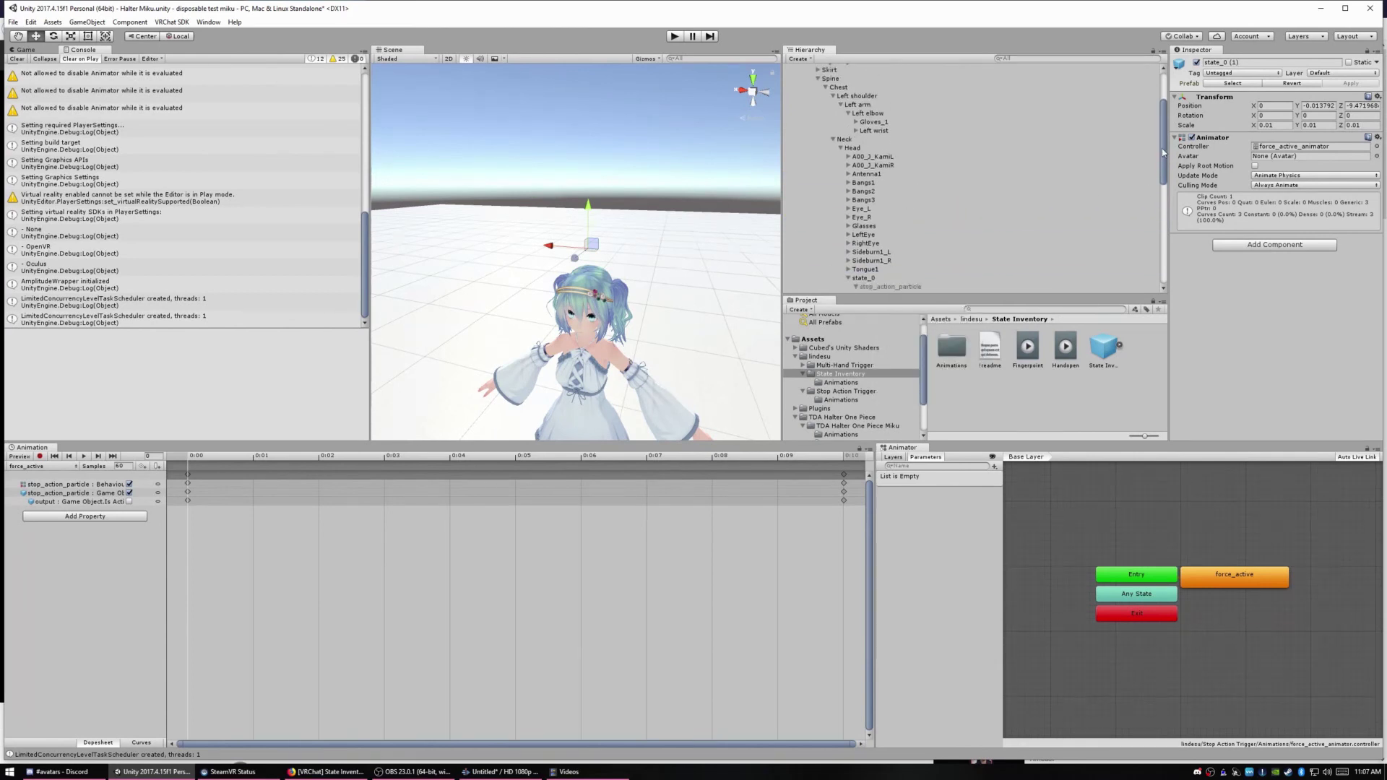
pyautogui.moveTo(864, 243); pyautogui.dragTo(861, 139)
# - In Play mode, set the X rotation of the Spine copy's cube to -90, and leave Play mode
pyautogui.click(675, 36)
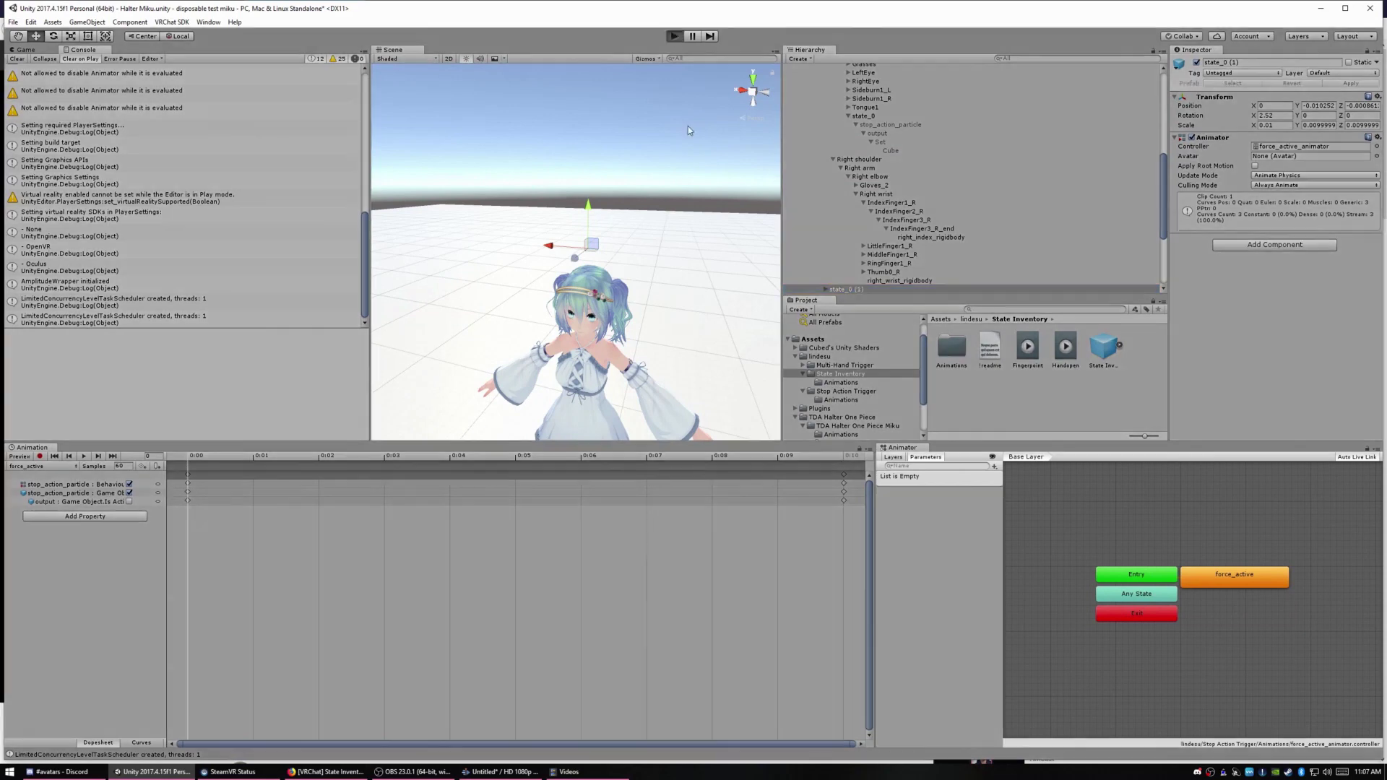
pyautogui.keyDown('alt'); pyautogui.moveTo(564, 210); pyautogui.dragTo(766, 274); pyautogui.keyUp('alt')
pyautogui.moveTo(1162, 208); pyautogui.dragTo(1162, 242)
pyautogui.click(858, 196)
pyautogui.click(867, 205)
pyautogui.press('e')
pyautogui.moveTo(564, 217)
pyautogui.keyDown('alt'); pyautogui.mouseDown()
pyautogui.moveTo(621, 180)
pyautogui.moveTo(521, 187)
pyautogui.moveTo(576, 232)
pyautogui.moveTo(549, 217)
pyautogui.mouseUp(); pyautogui.keyUp('alt')
pyautogui.click(1277, 105)
pyautogui.write('-90')
pyautogui.click(674, 36)
# - Enter Play mode and toggle the Animator on the output object under the menu's safety_lock to test opening the menu
pyautogui.moveTo(1162, 217); pyautogui.dragTo(1162, 173)
pyautogui.click(831, 128)
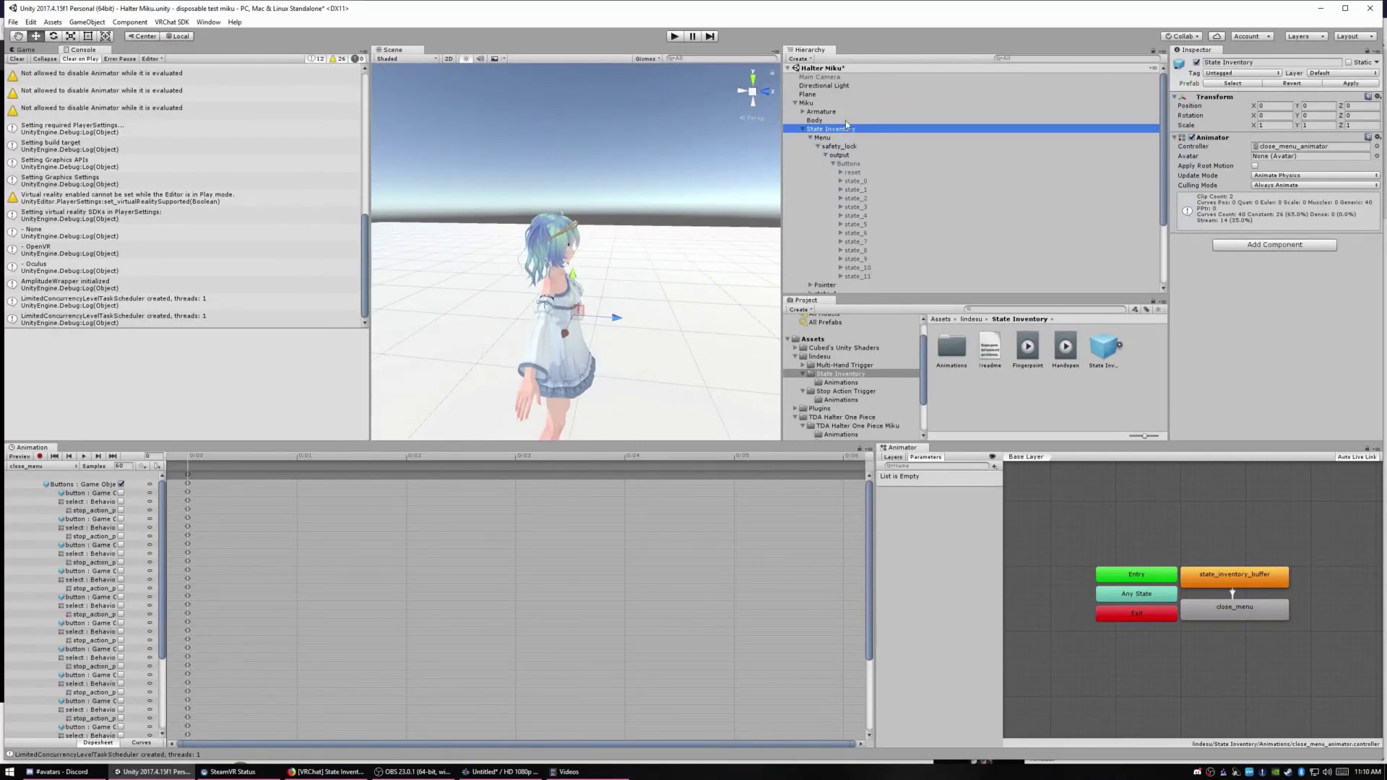
pyautogui.click(678, 39)
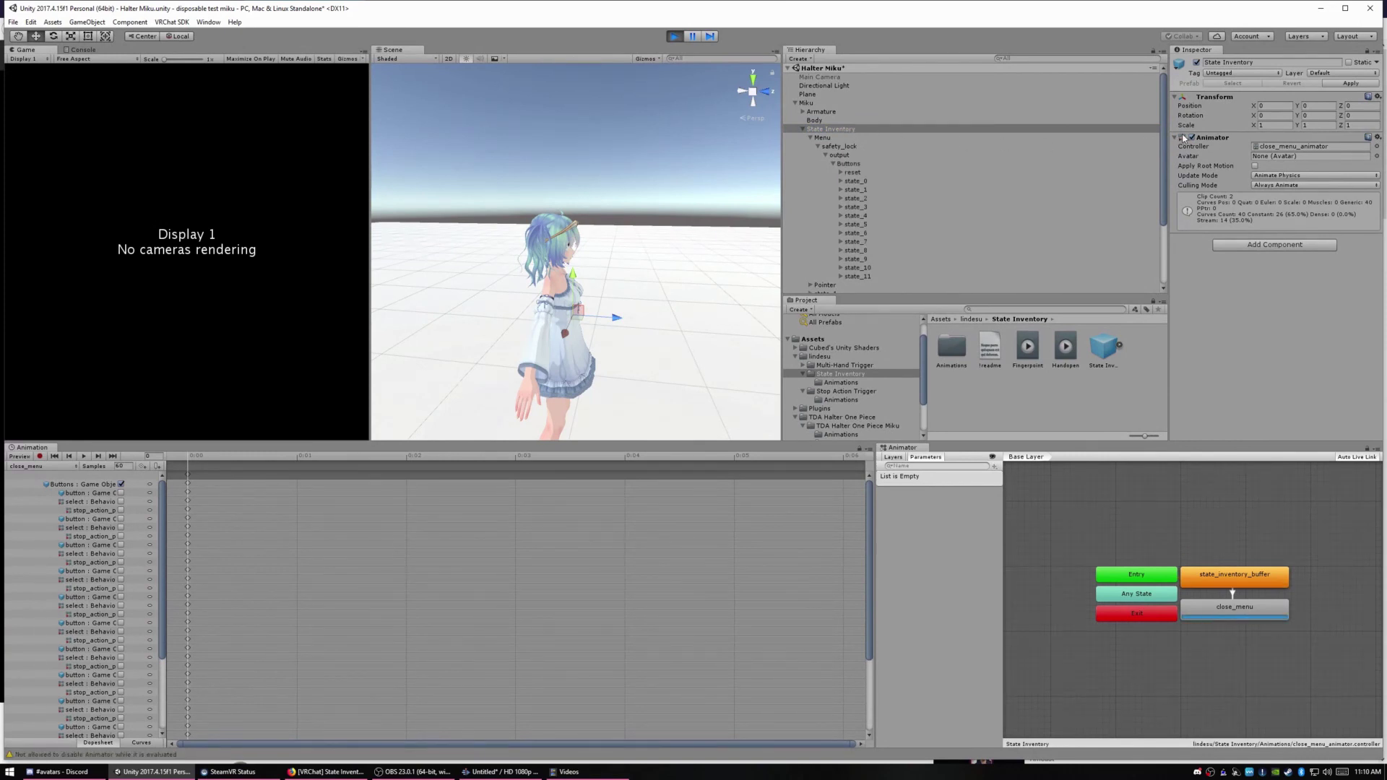
pyautogui.click(851, 146)
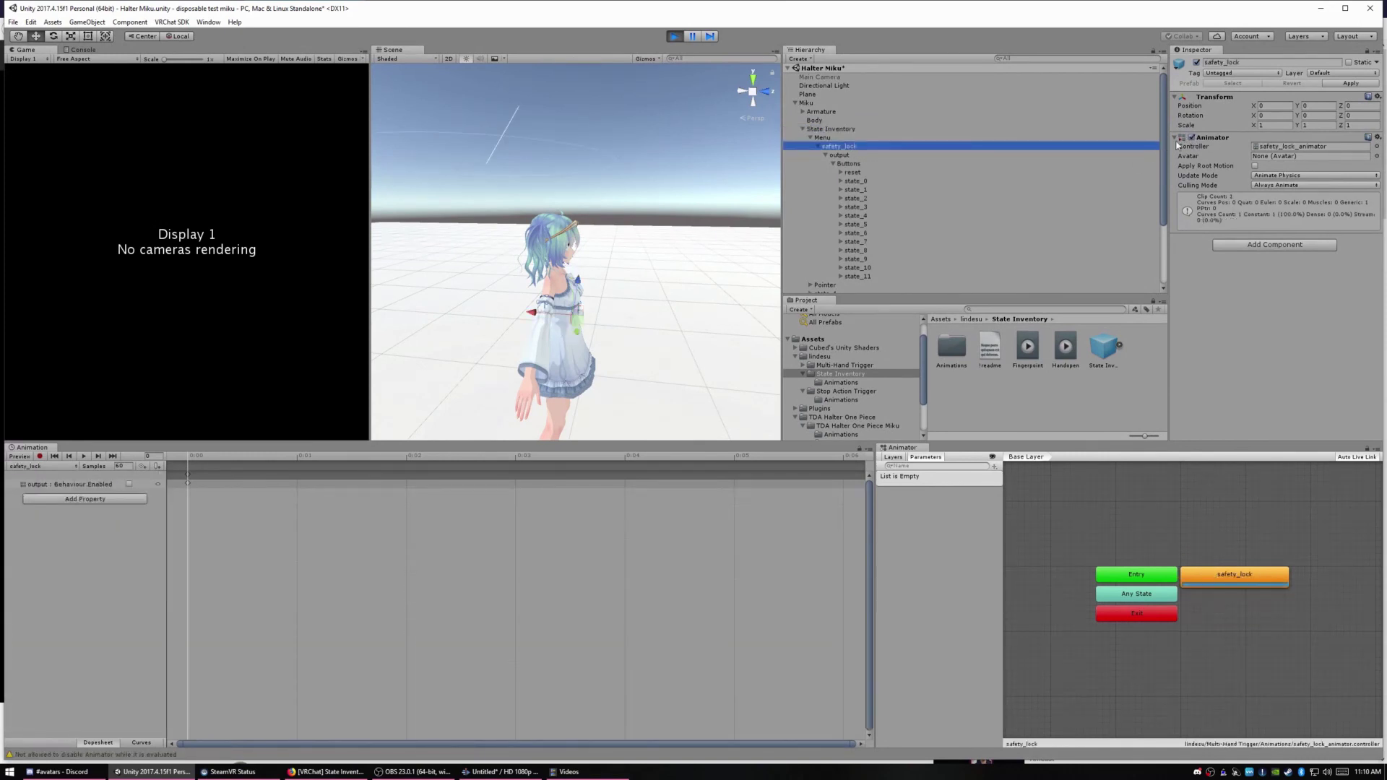
pyautogui.click(849, 156)
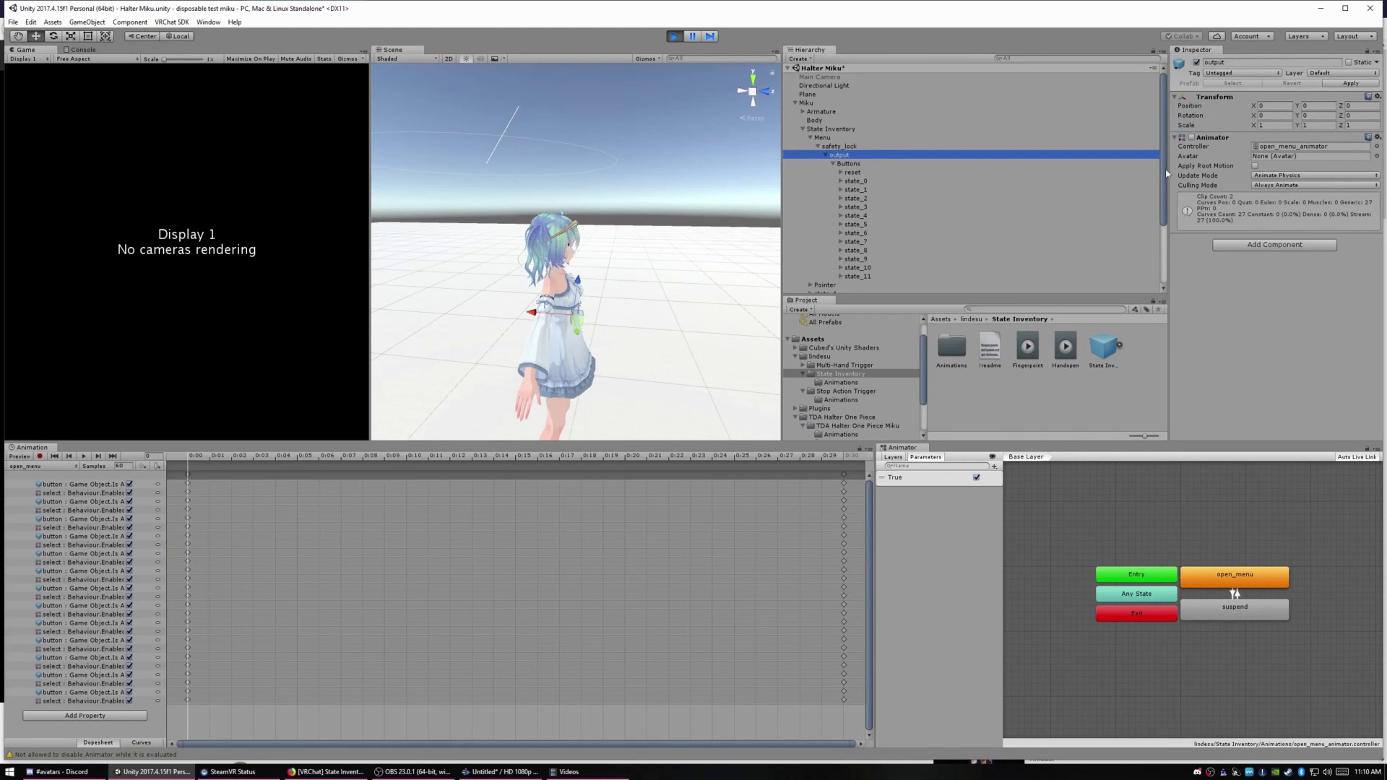
pyautogui.click(1191, 138)
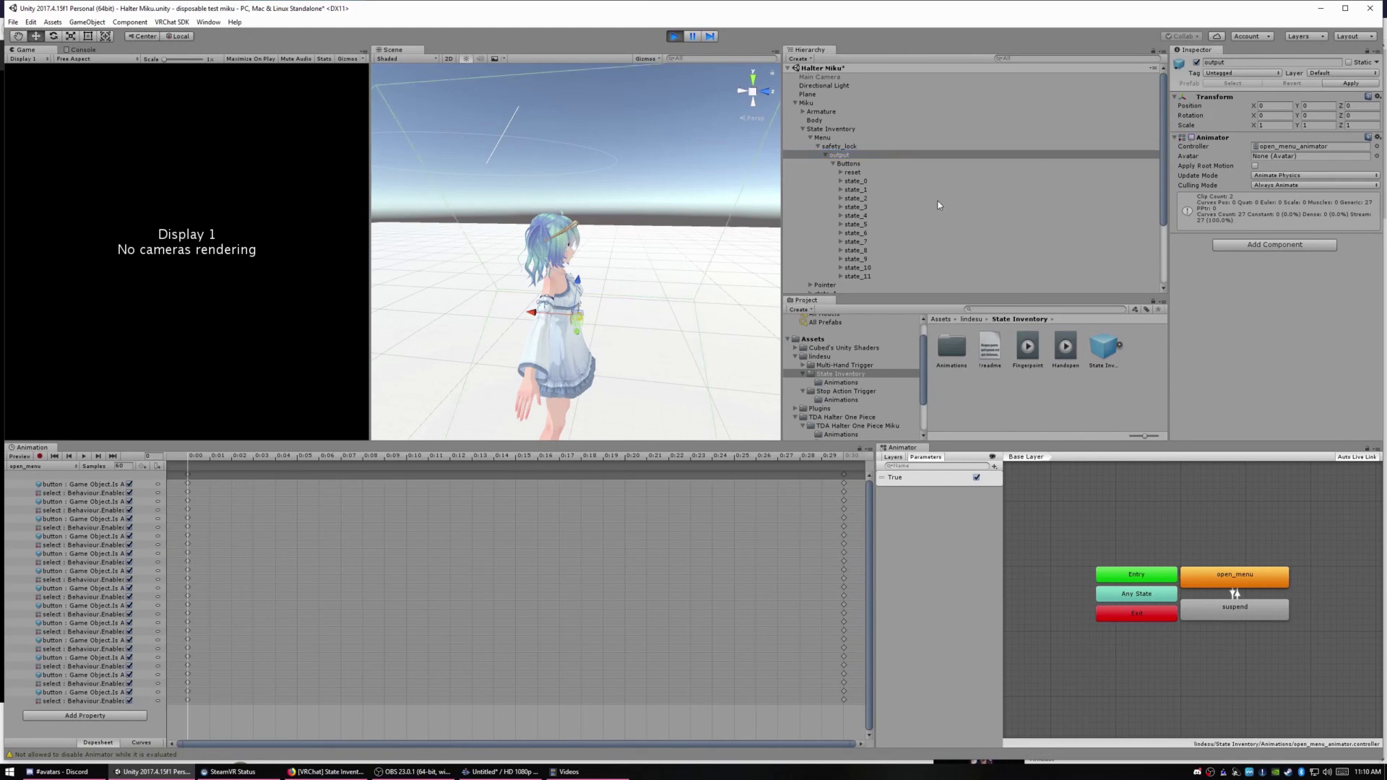
# - Test the menu's state_0 button by toggling the stop_action_particle object under its select object off and on
pyautogui.click(841, 181)
pyautogui.click(849, 198)
pyautogui.click(862, 208)
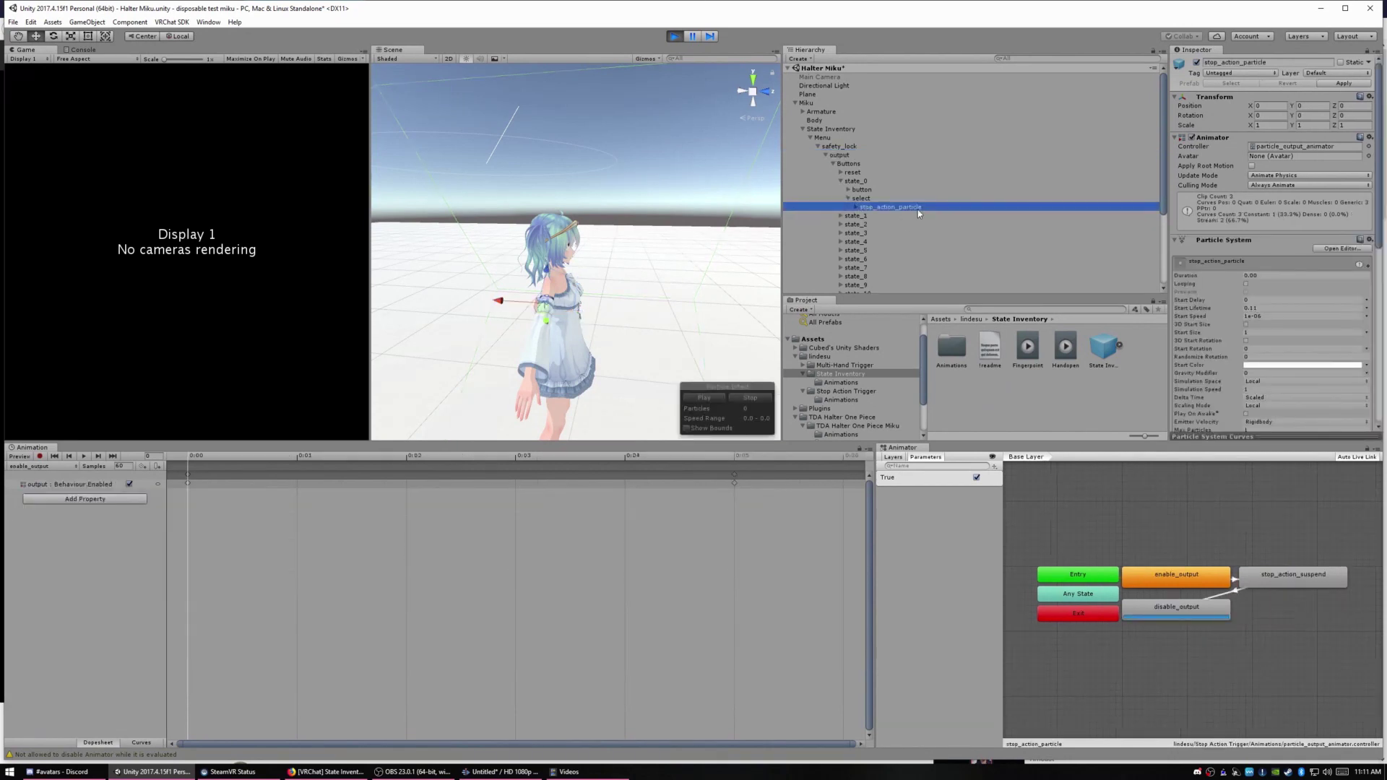
pyautogui.doubleClick(1195, 63)
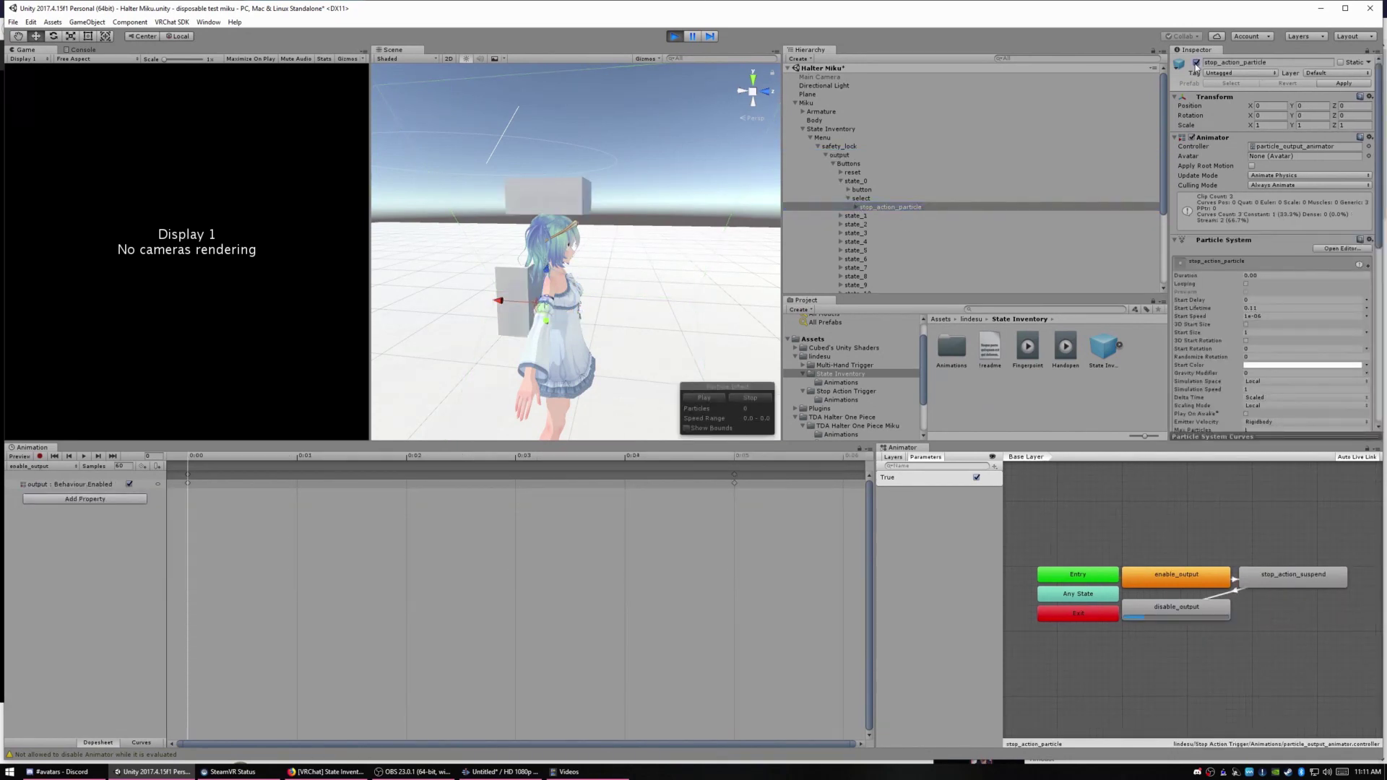
# - Rotate the Head and Spine bones in Play mode to check whether the cubes follow the avatar's body
pyautogui.moveTo(657, 160); pyautogui.dragTo(712, 137, button='middle')
pyautogui.moveTo(595, 145); pyautogui.dragTo(687, 167, button='right')
pyautogui.moveTo(687, 167); pyautogui.dragTo(704, 159, button='middle')
pyautogui.moveTo(628, 160); pyautogui.dragTo(690, 168, button='right')
pyautogui.moveTo(603, 159); pyautogui.dragTo(663, 173, button='middle')
pyautogui.moveTo(662, 173); pyautogui.dragTo(589, 176, button='right')
pyautogui.click(802, 113)
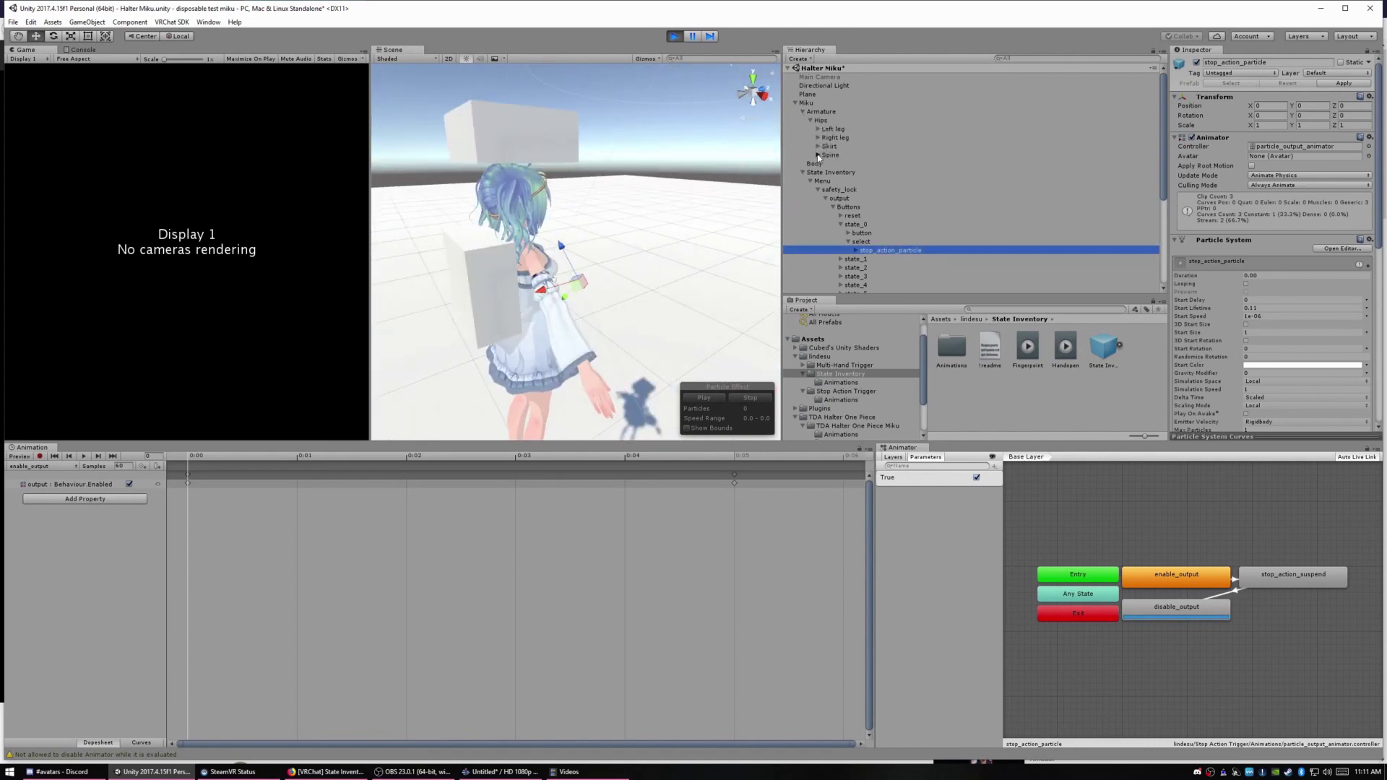
pyautogui.click(853, 225)
pyautogui.click(55, 37)
pyautogui.moveTo(529, 142); pyautogui.dragTo(536, 140)
pyautogui.click(831, 154)
pyautogui.moveTo(535, 208); pyautogui.dragTo(705, 116)
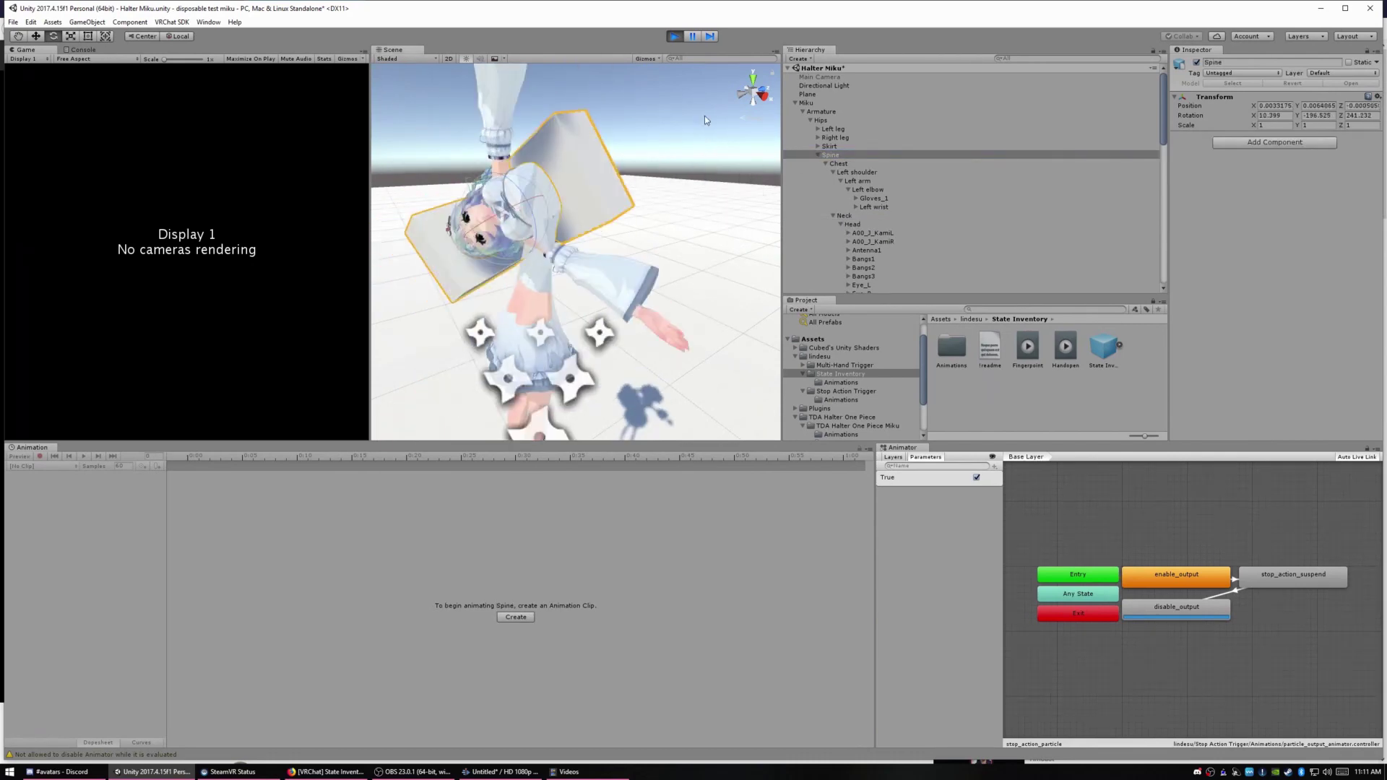